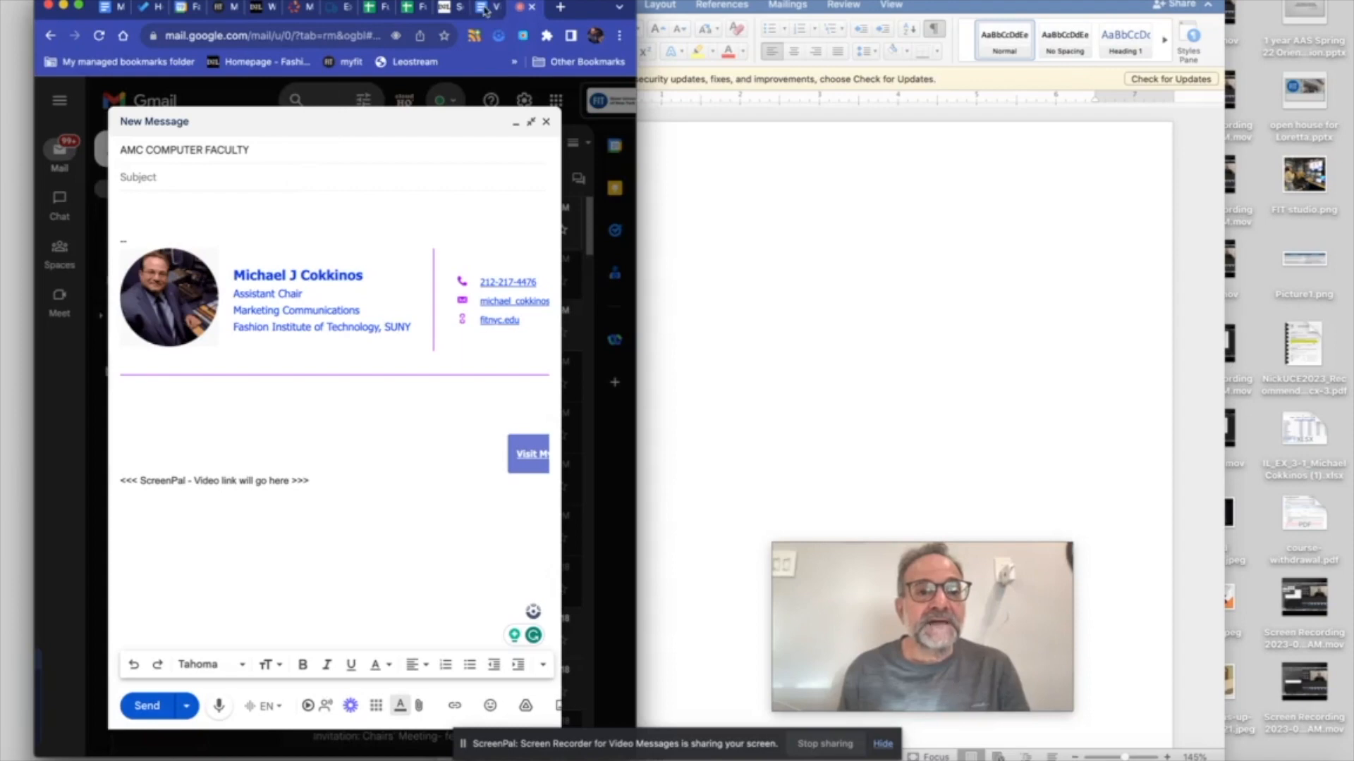
- Bring up the Video Script Writing for Marketing Communications document and widen its window to show the full text width
scroll(279, 421, up, 3)
scroll(278, 421, up, 10)
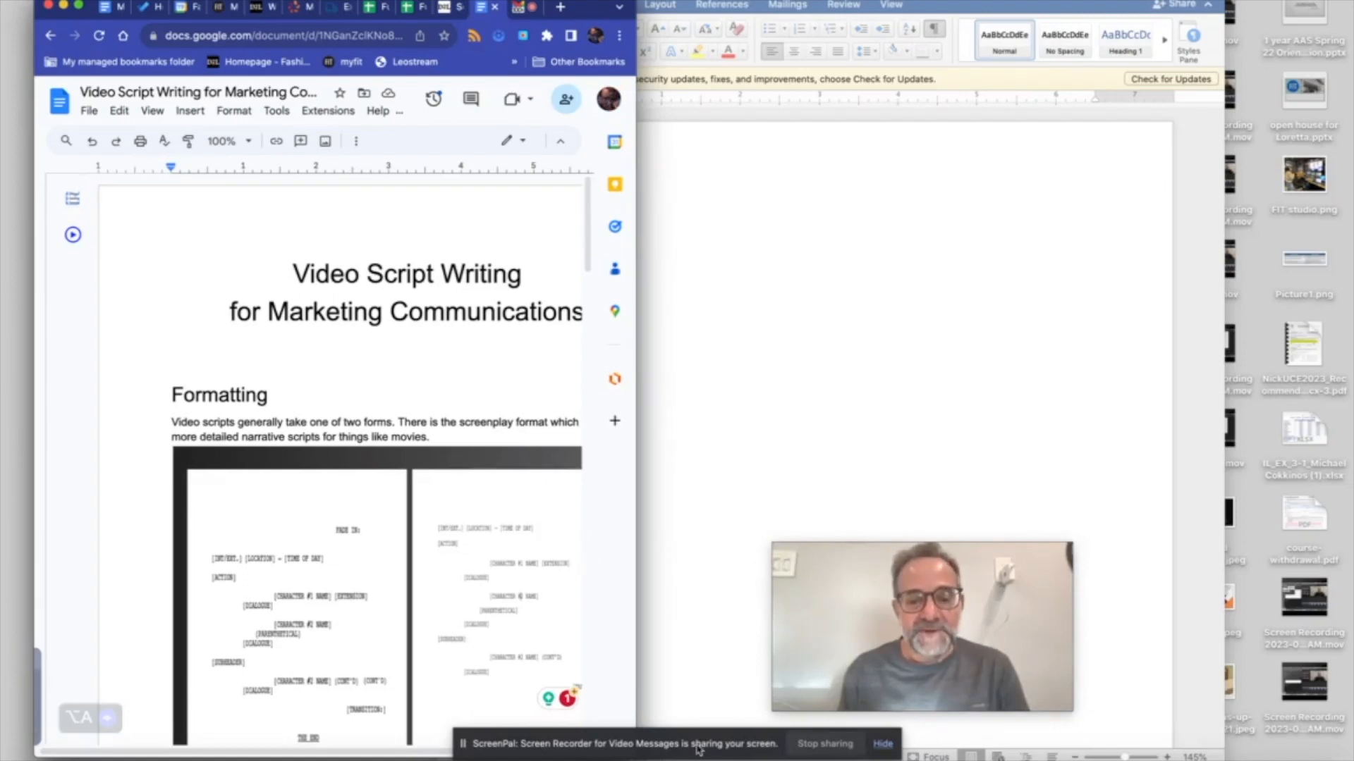
drag(638, 679, 746, 679)
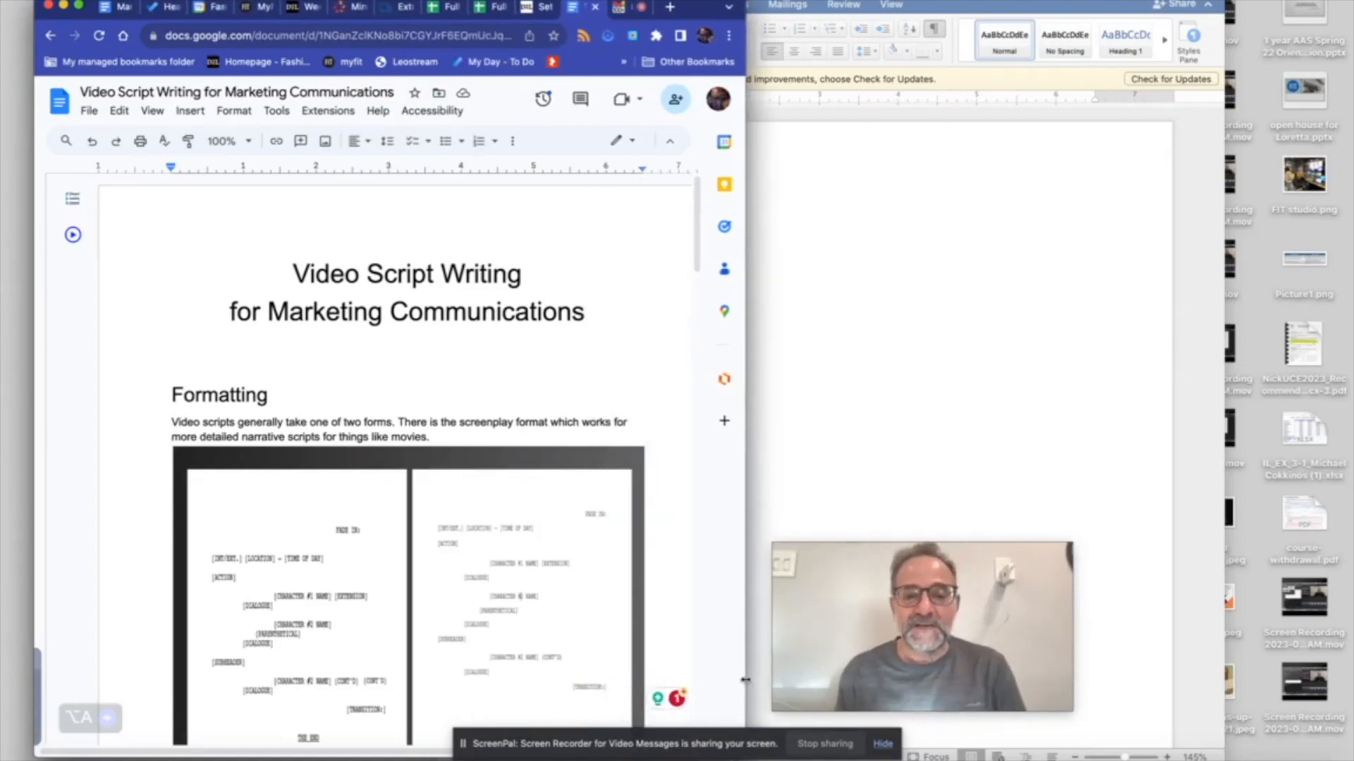
drag(882, 646, 984, 490)
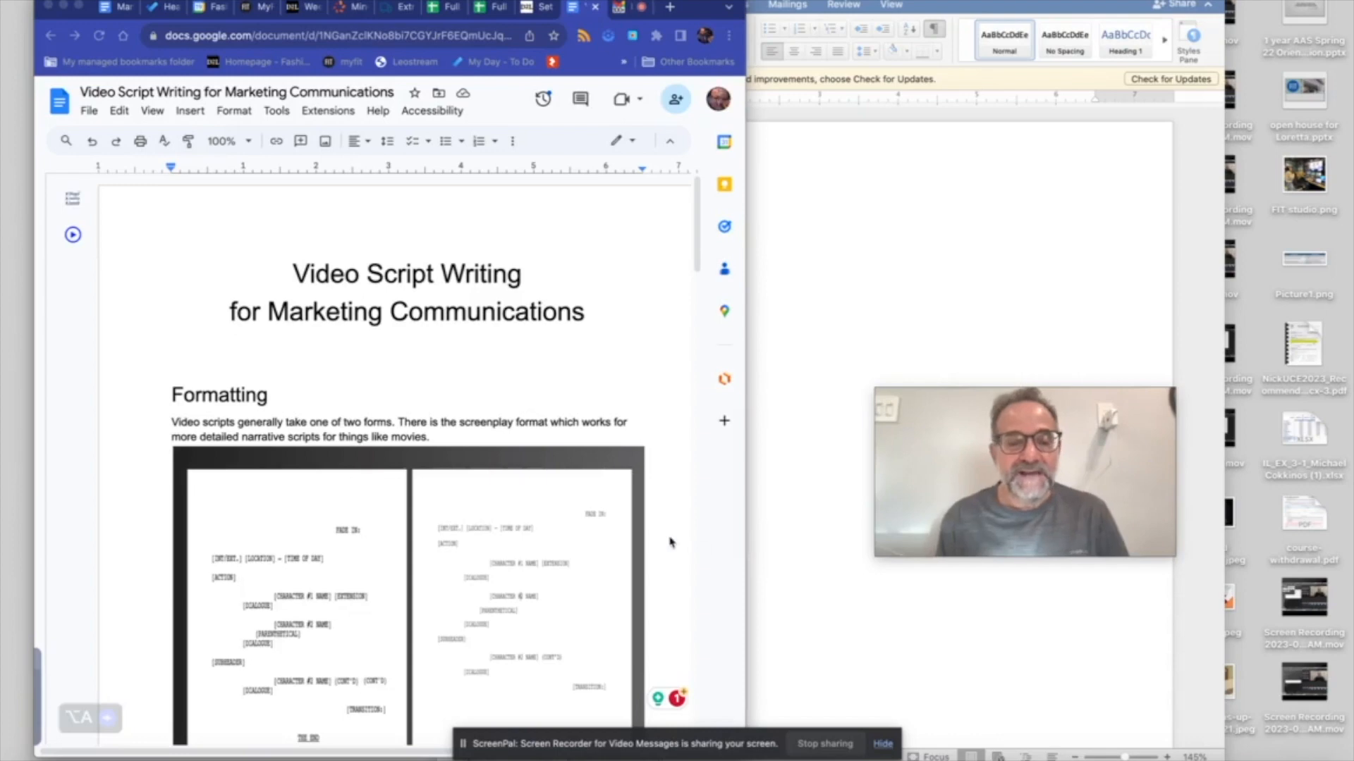
- Review the Formatting section, examining the screenplay layout samples and the sample two-column VIDEO and AUDIO script
scroll(670, 541, down, 5)
scroll(669, 542, down, 2)
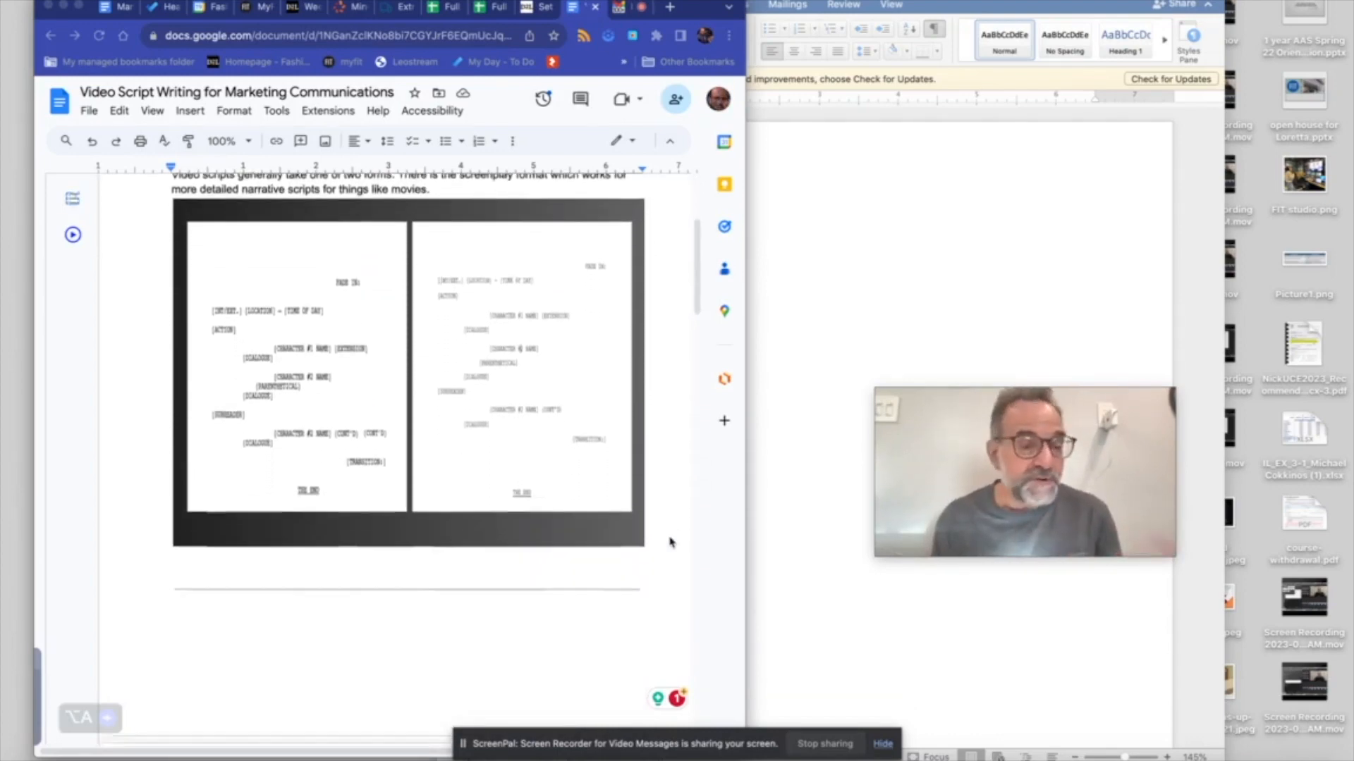
scroll(561, 279, up, 4)
scroll(561, 278, up, 1)
scroll(562, 278, down, 4)
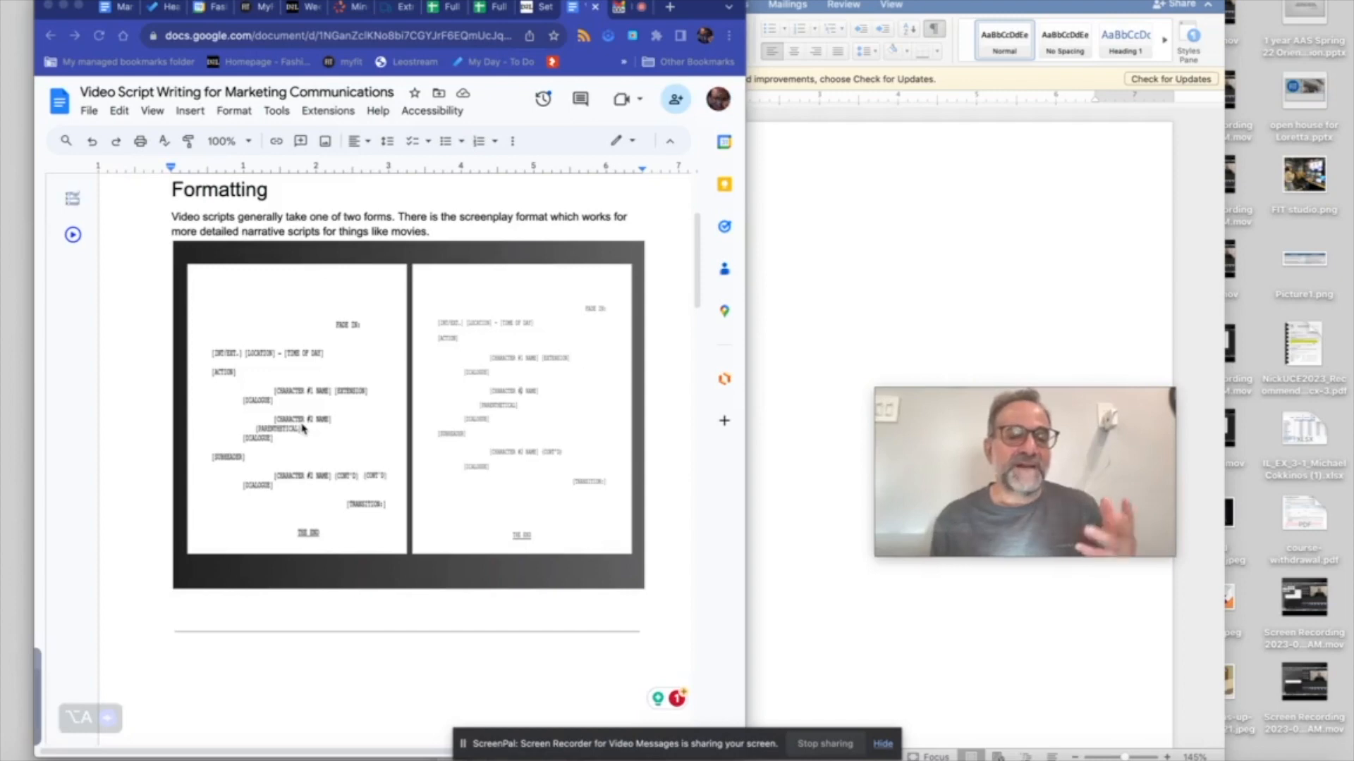
scroll(302, 428, down, 10)
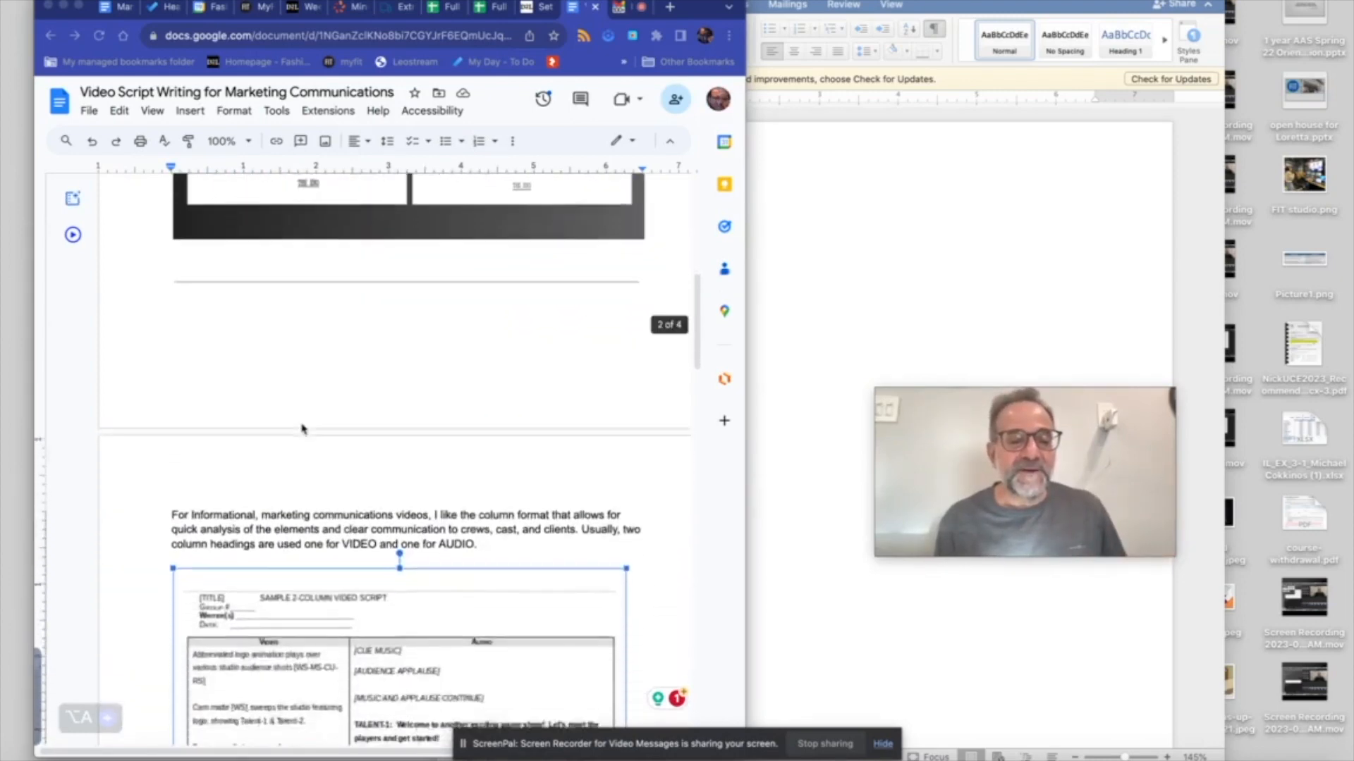
scroll(302, 428, down, 5)
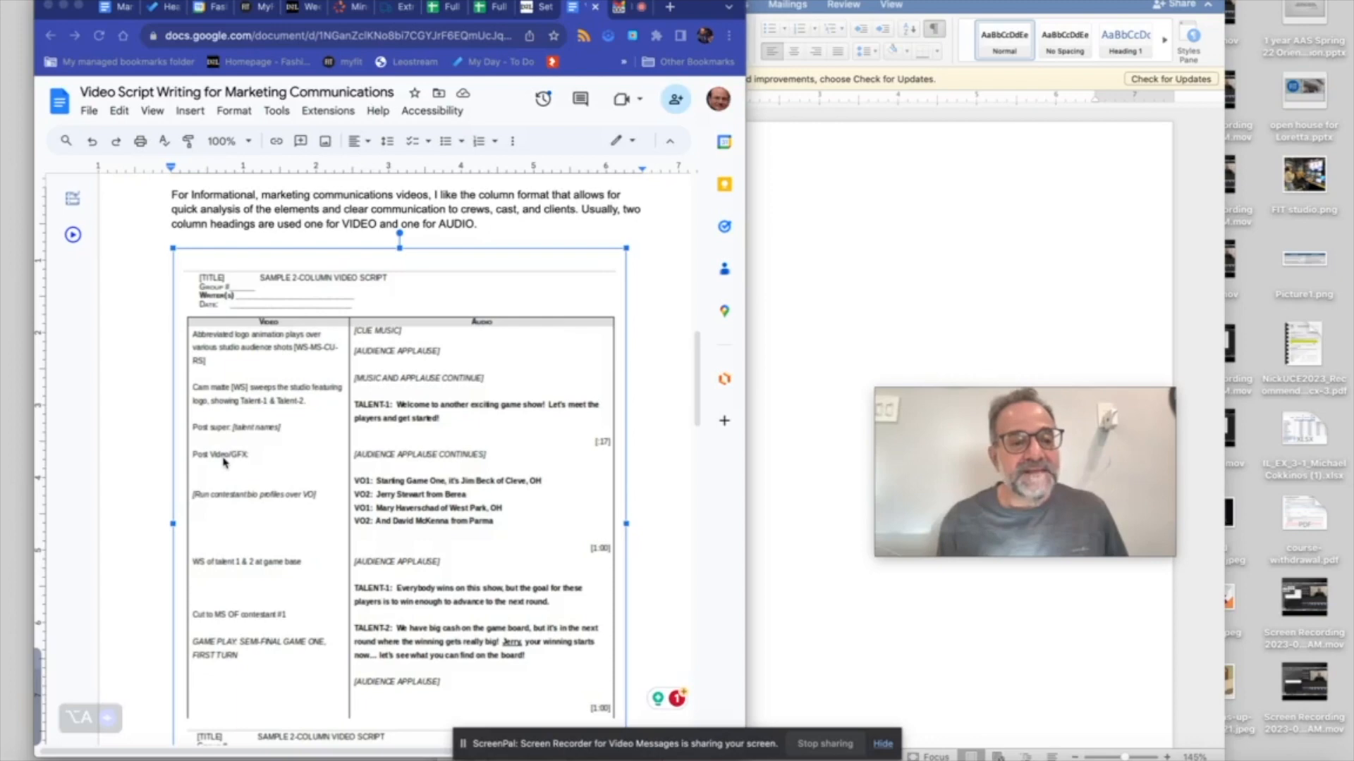
scroll(317, 499, down, 1)
scroll(317, 498, down, 2)
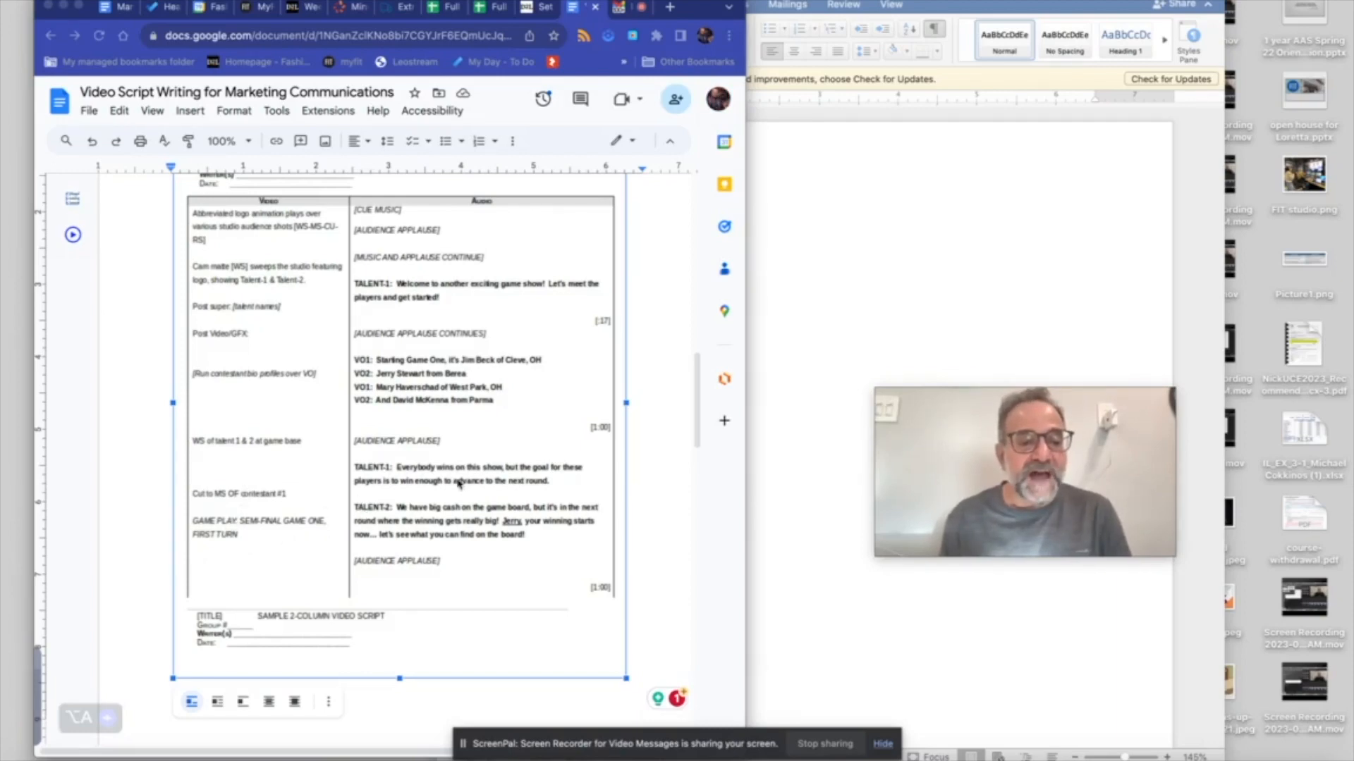
scroll(413, 536, up, 3)
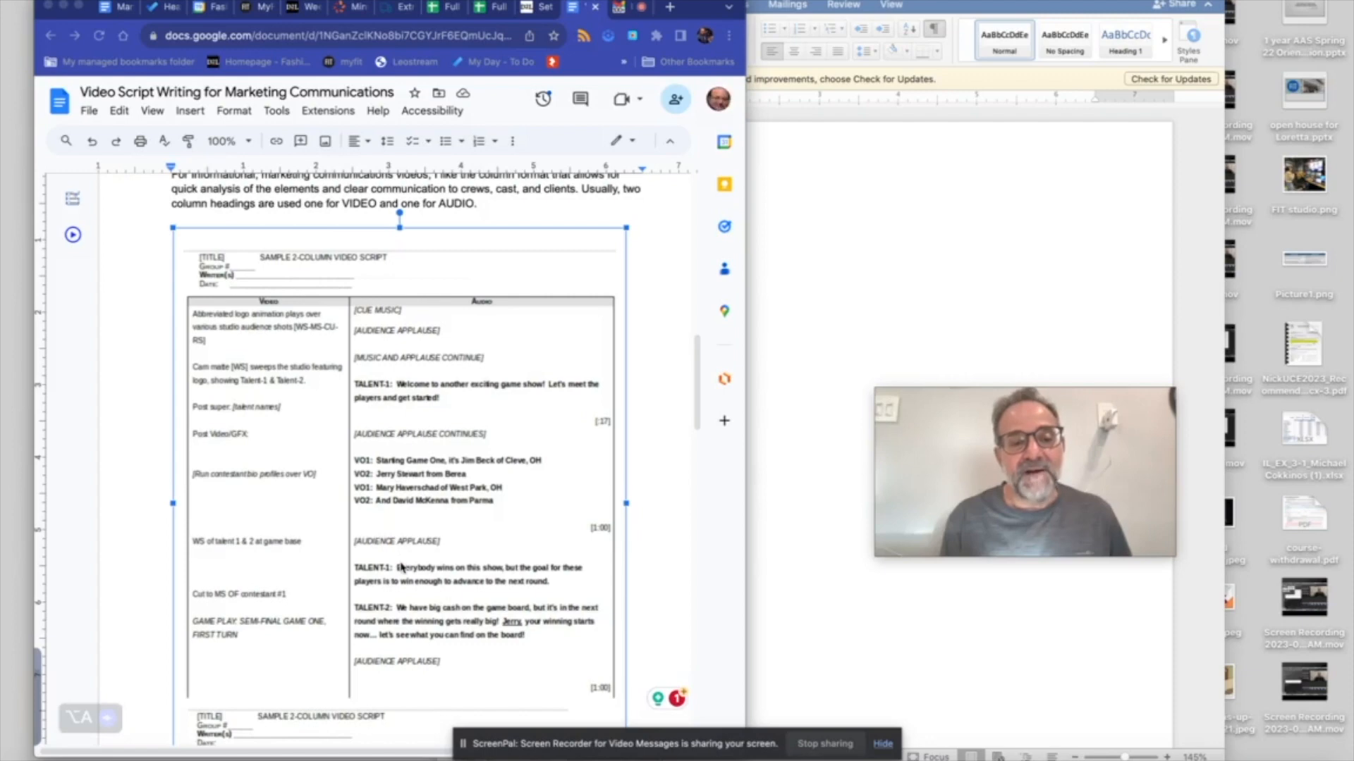
scroll(427, 599, down, 3)
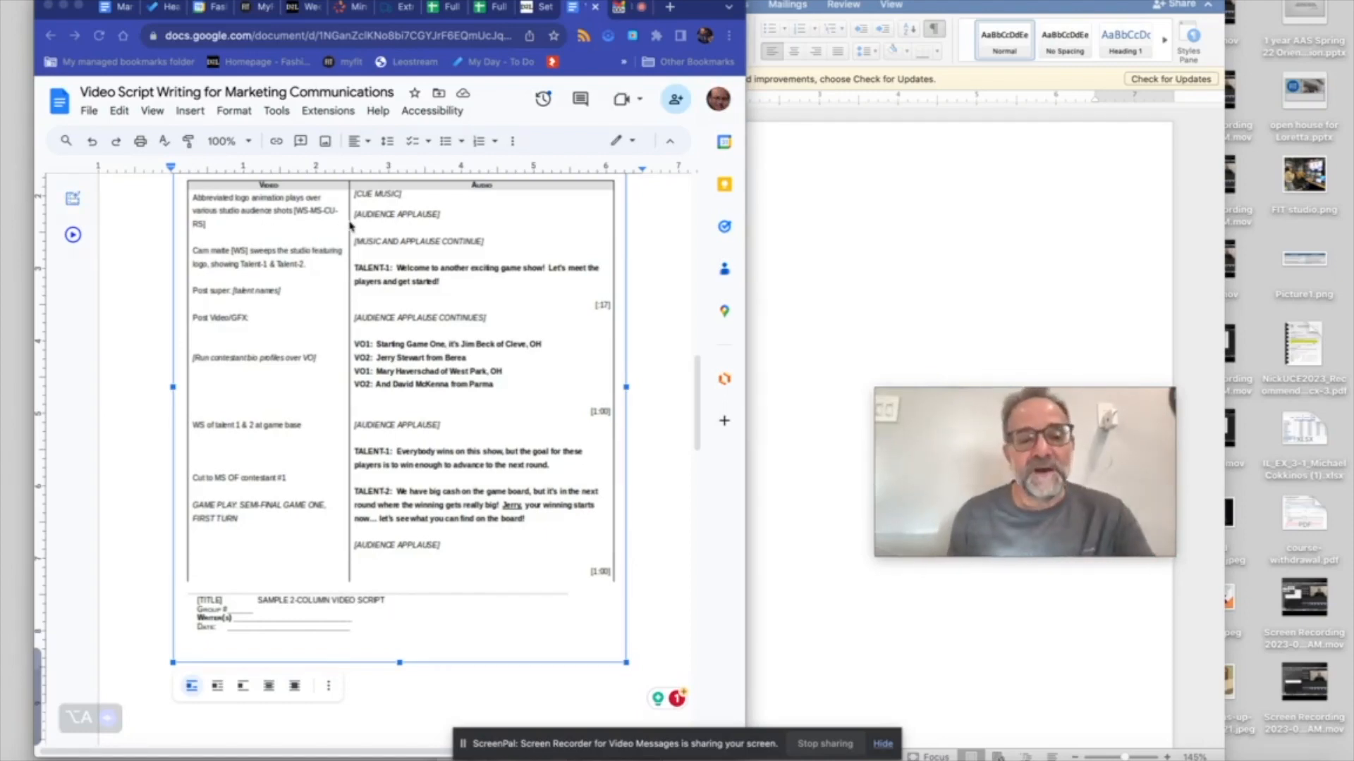
scroll(350, 232, down, 5)
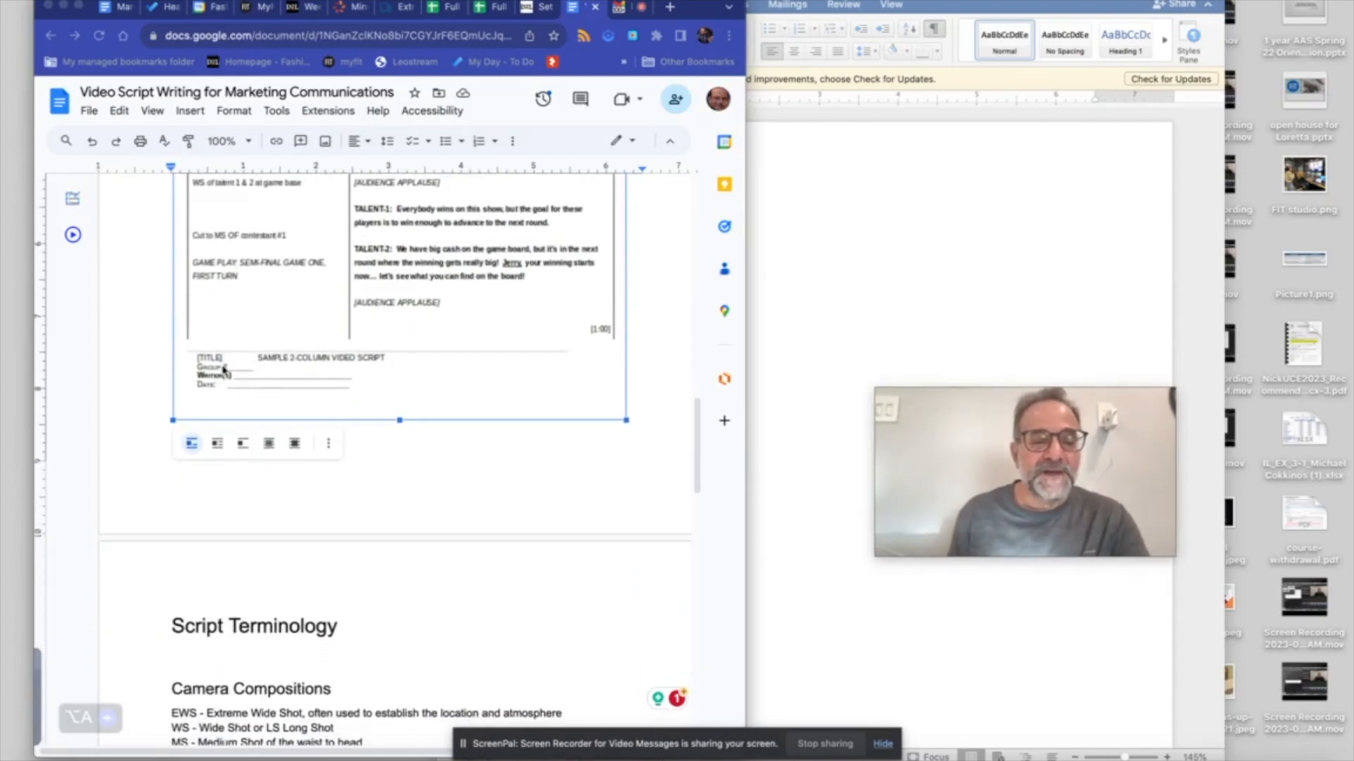
- Read the script terminology for camera compositions, camera moves, audio and graphics, and the instructions for formatting the script in MS Word
scroll(230, 384, down, 5)
scroll(230, 382, down, 2)
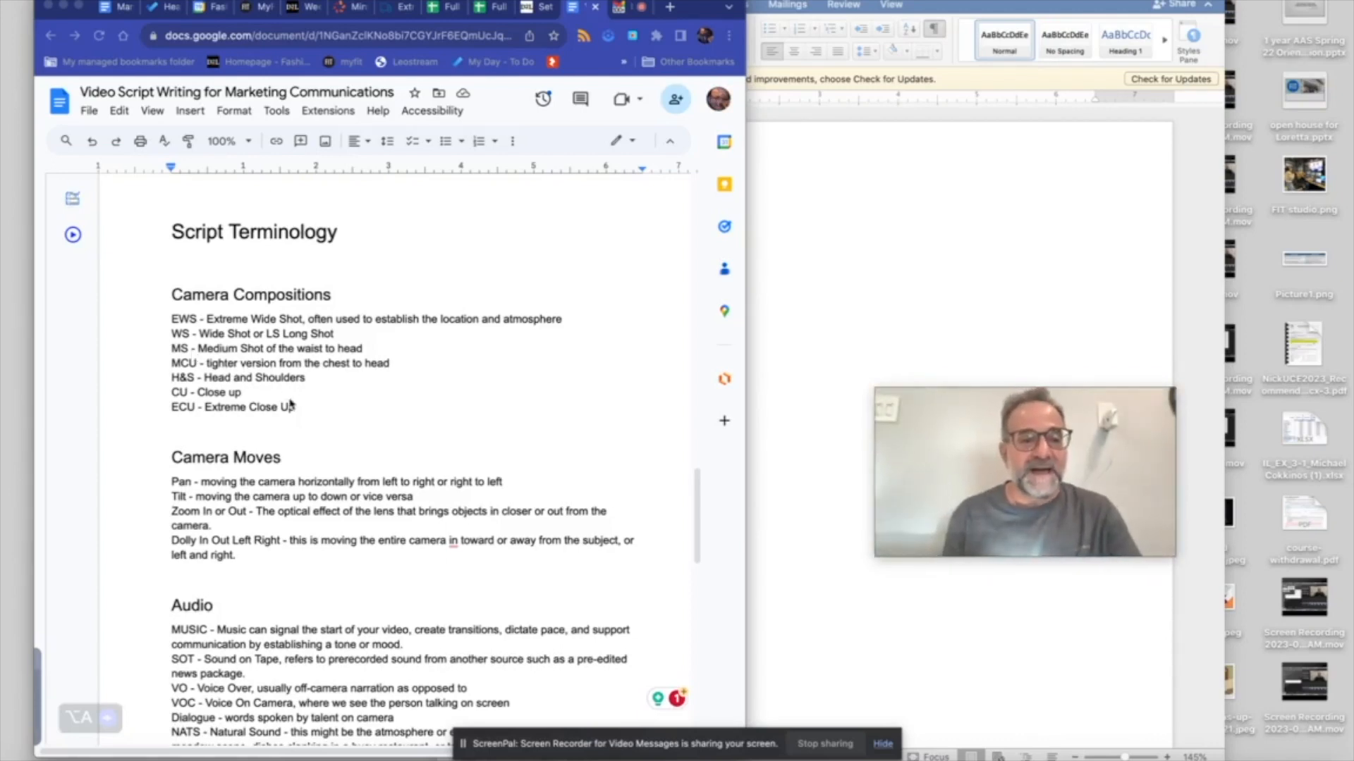
scroll(290, 407, down, 4)
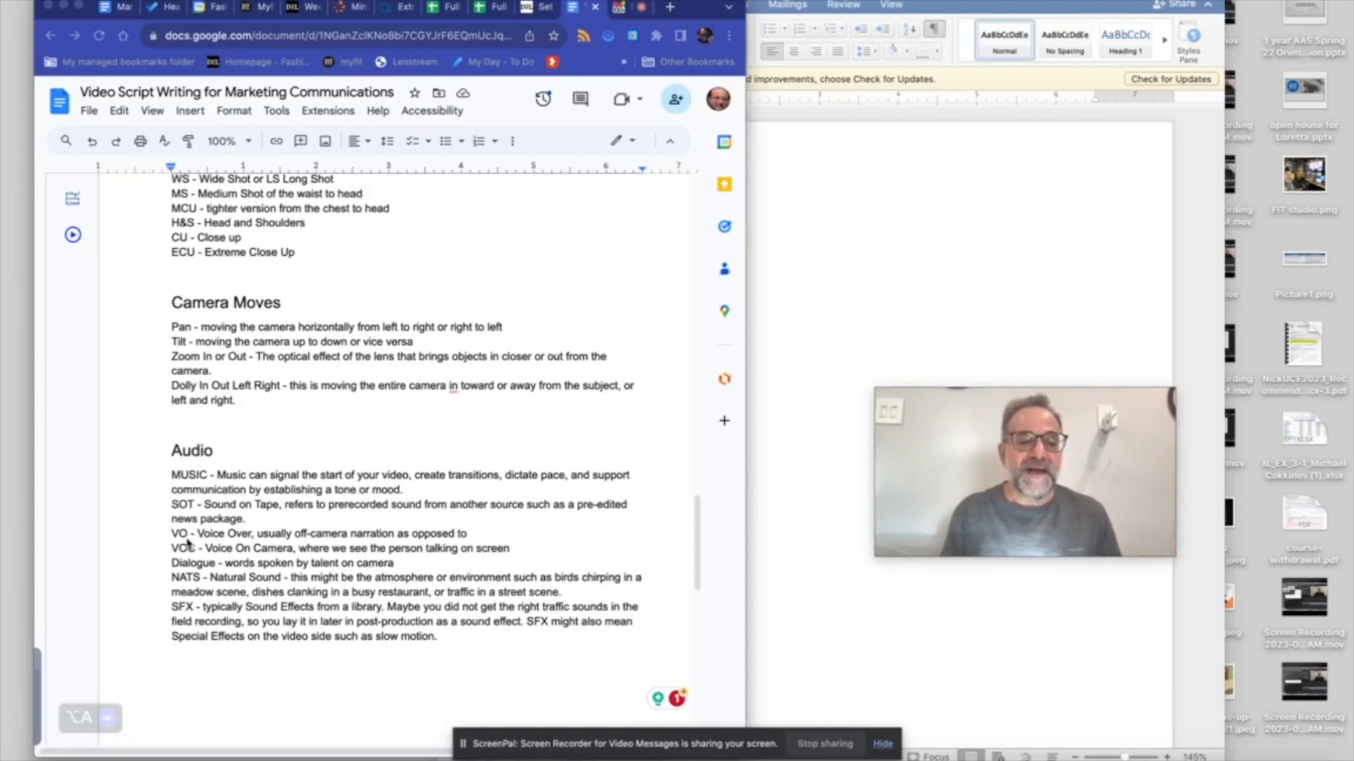
click(253, 534)
text(,)
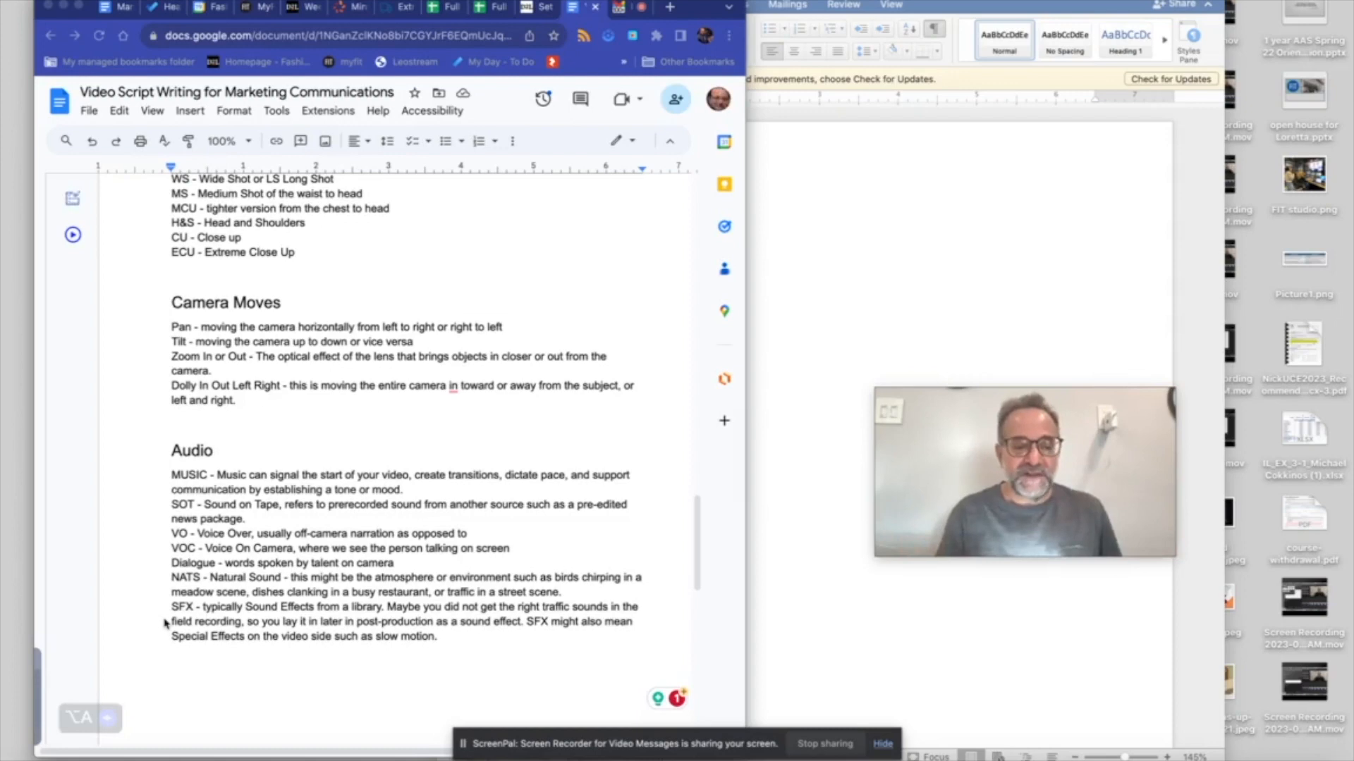
scroll(165, 623, down, 5)
scroll(164, 623, down, 3)
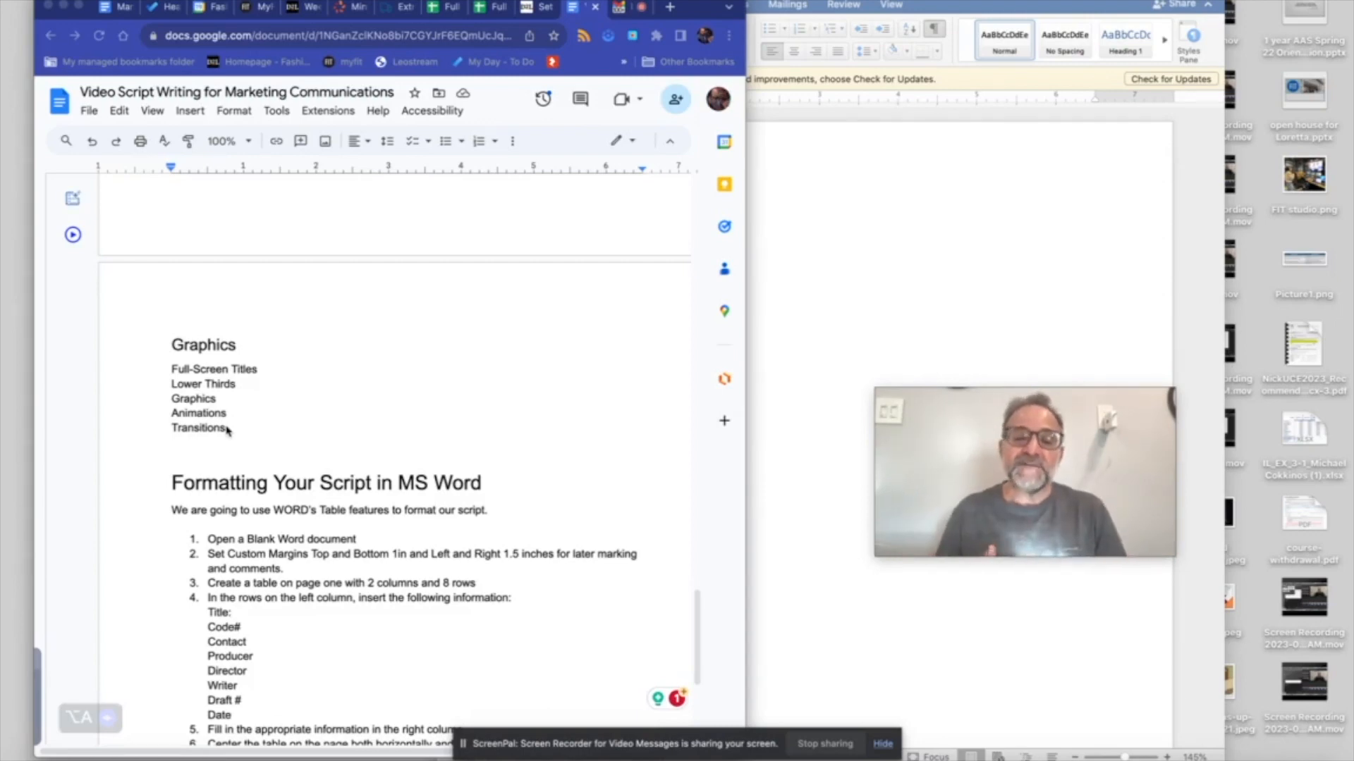
scroll(227, 430, down, 5)
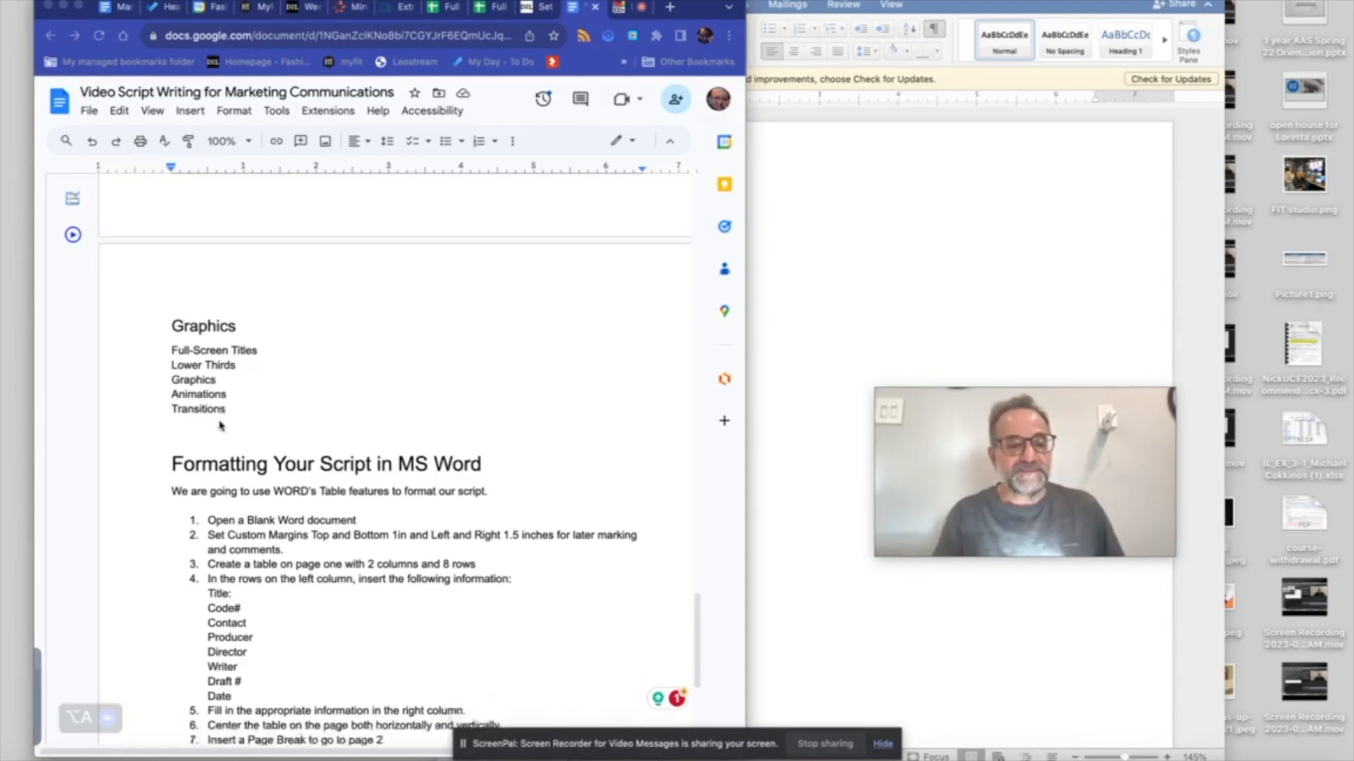
scroll(220, 425, down, 1)
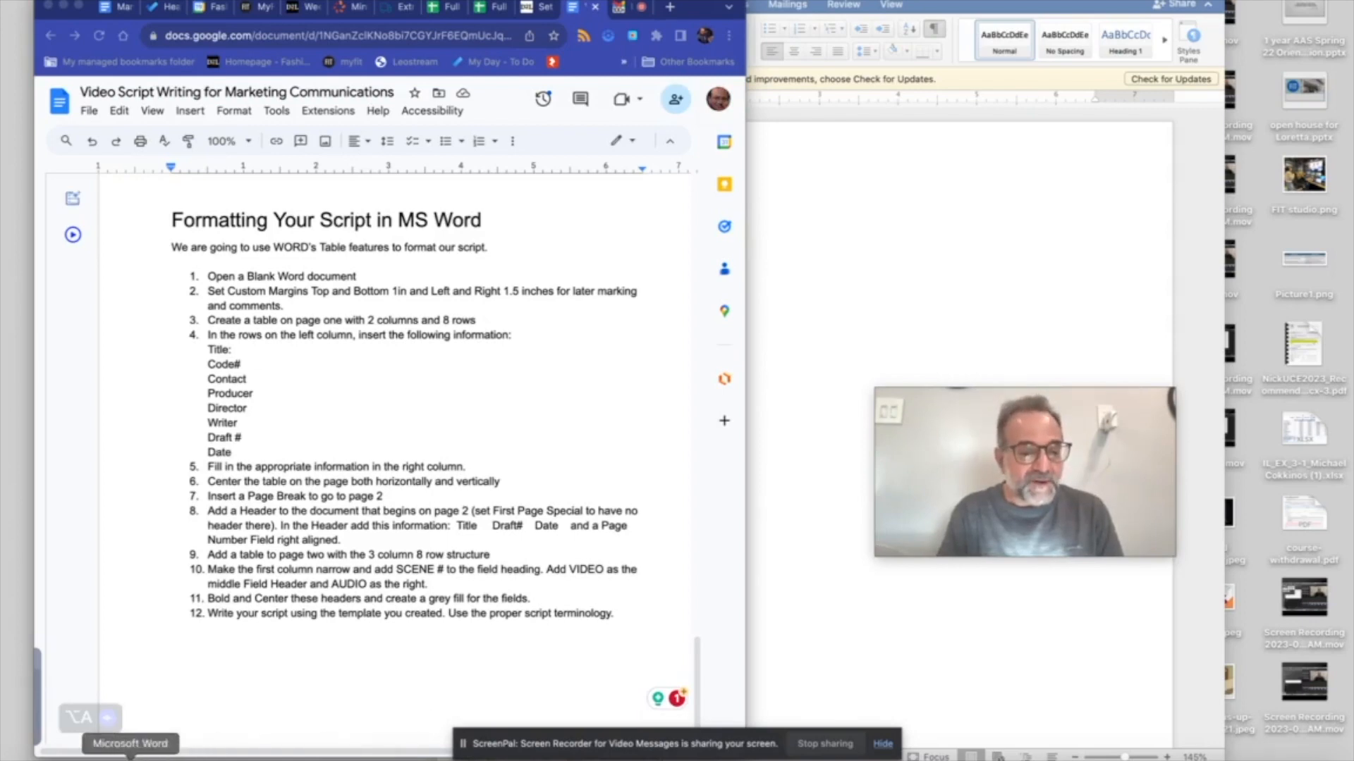
- Switch to the blank Microsoft Word document and arrange its window so the formatting instructions stay readable beside it
click(131, 758)
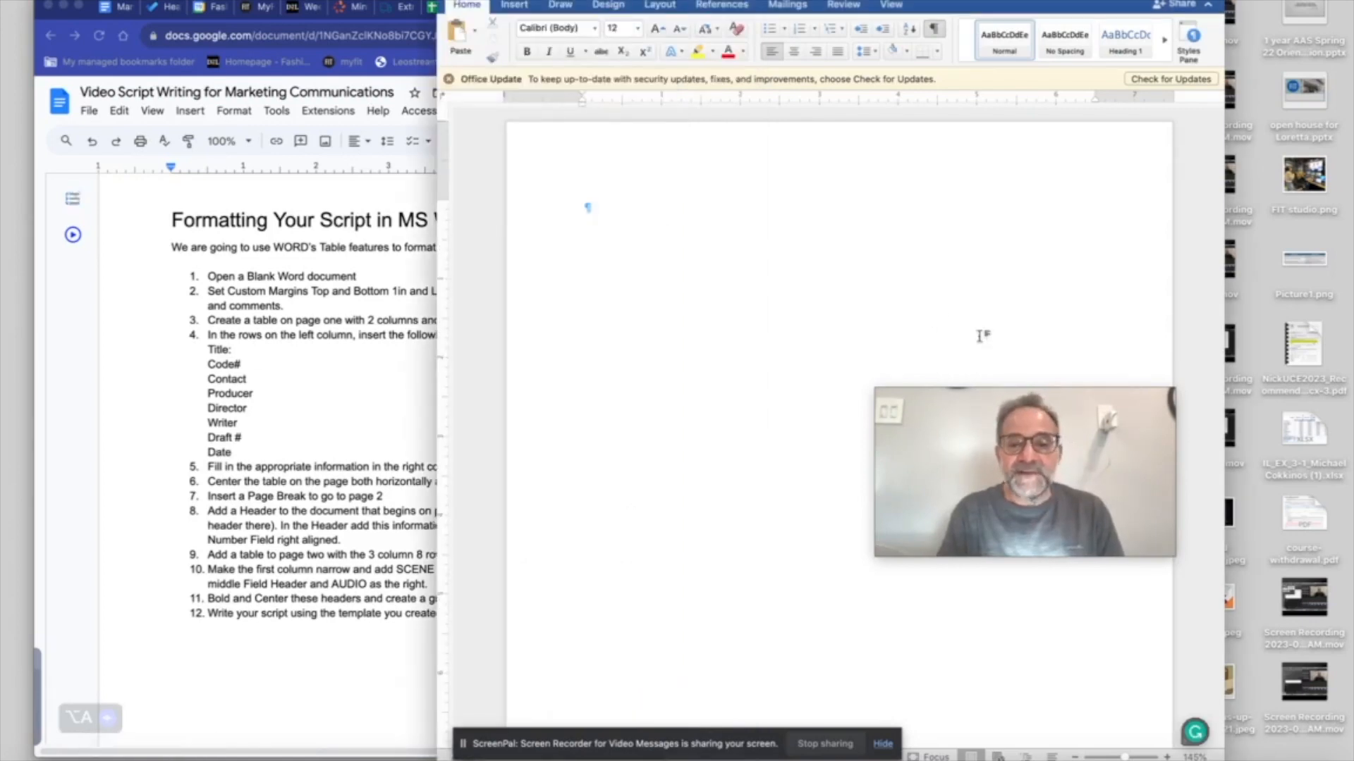
drag(991, 442, 64, 689)
drag(987, 1, 1058, 1)
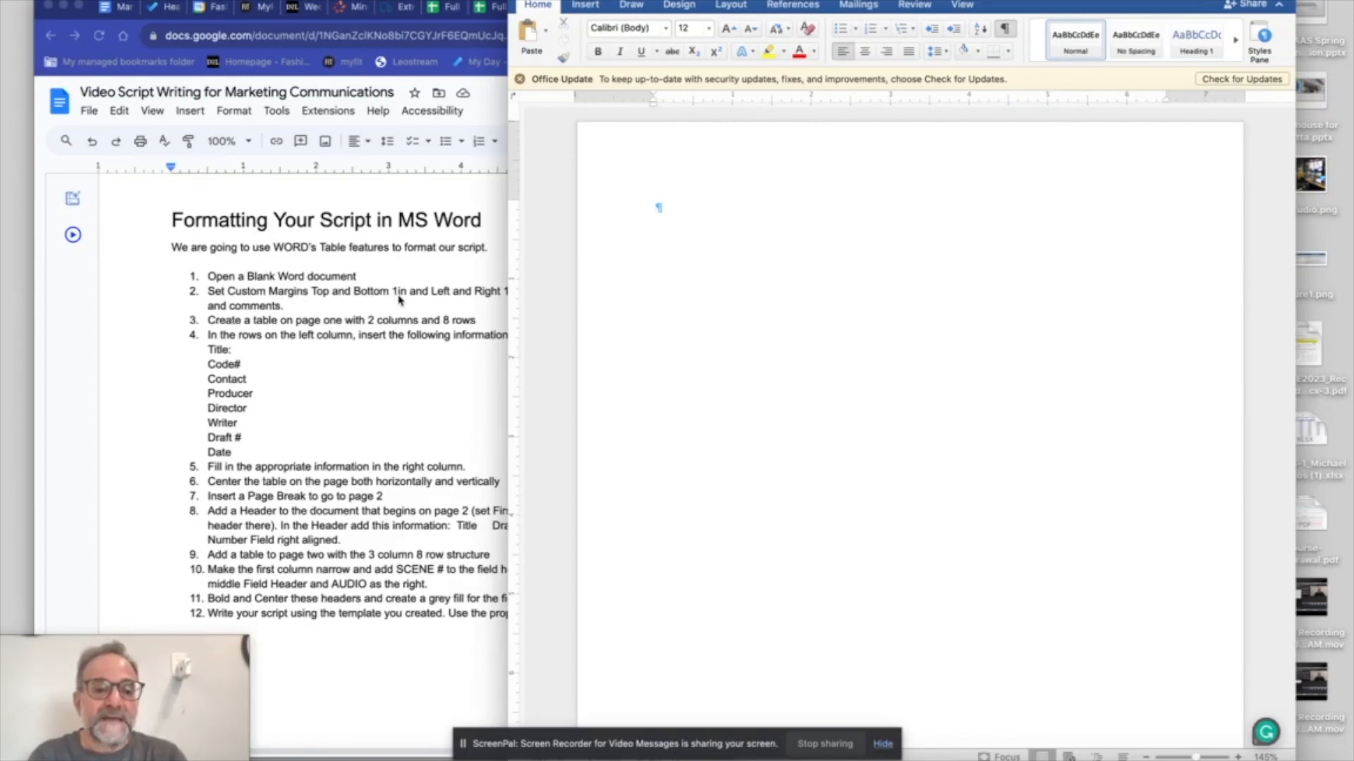
scroll(399, 299, right, 2)
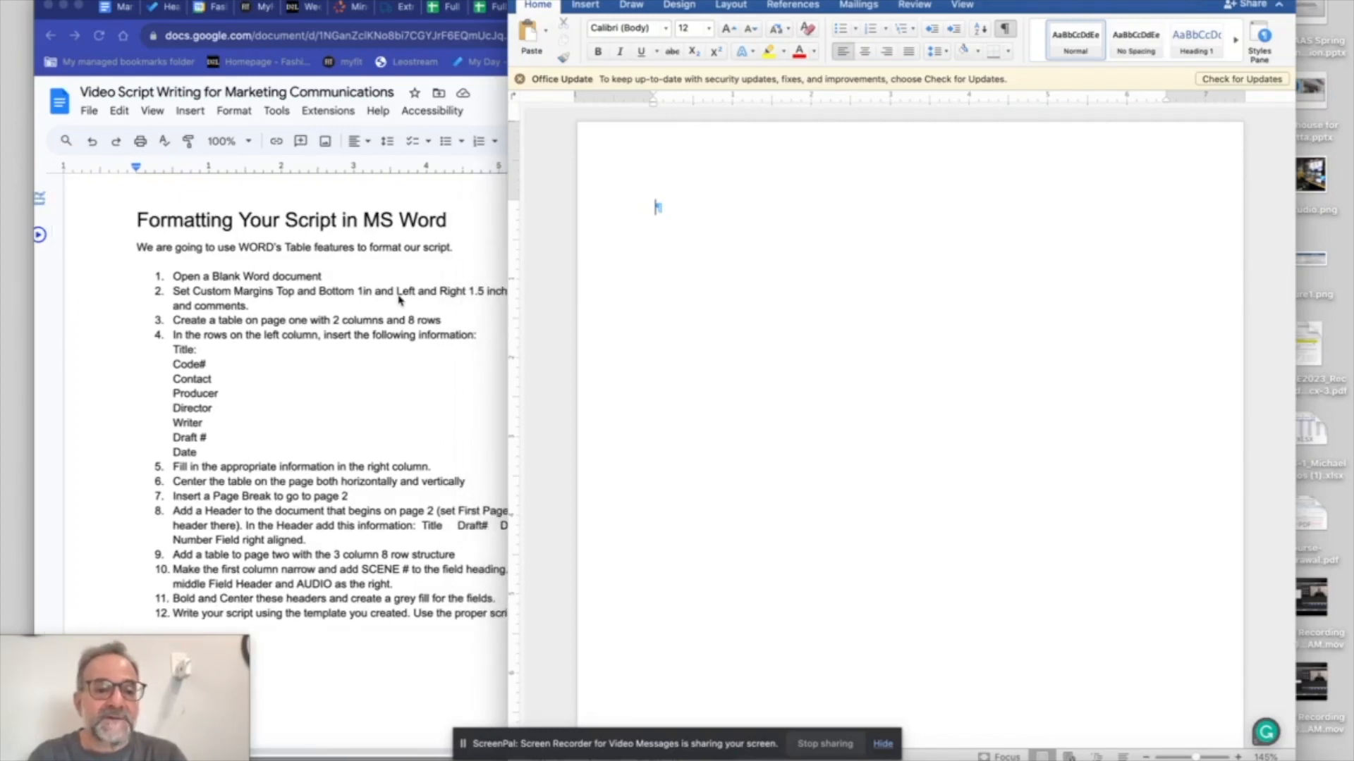
scroll(399, 300, right, 1)
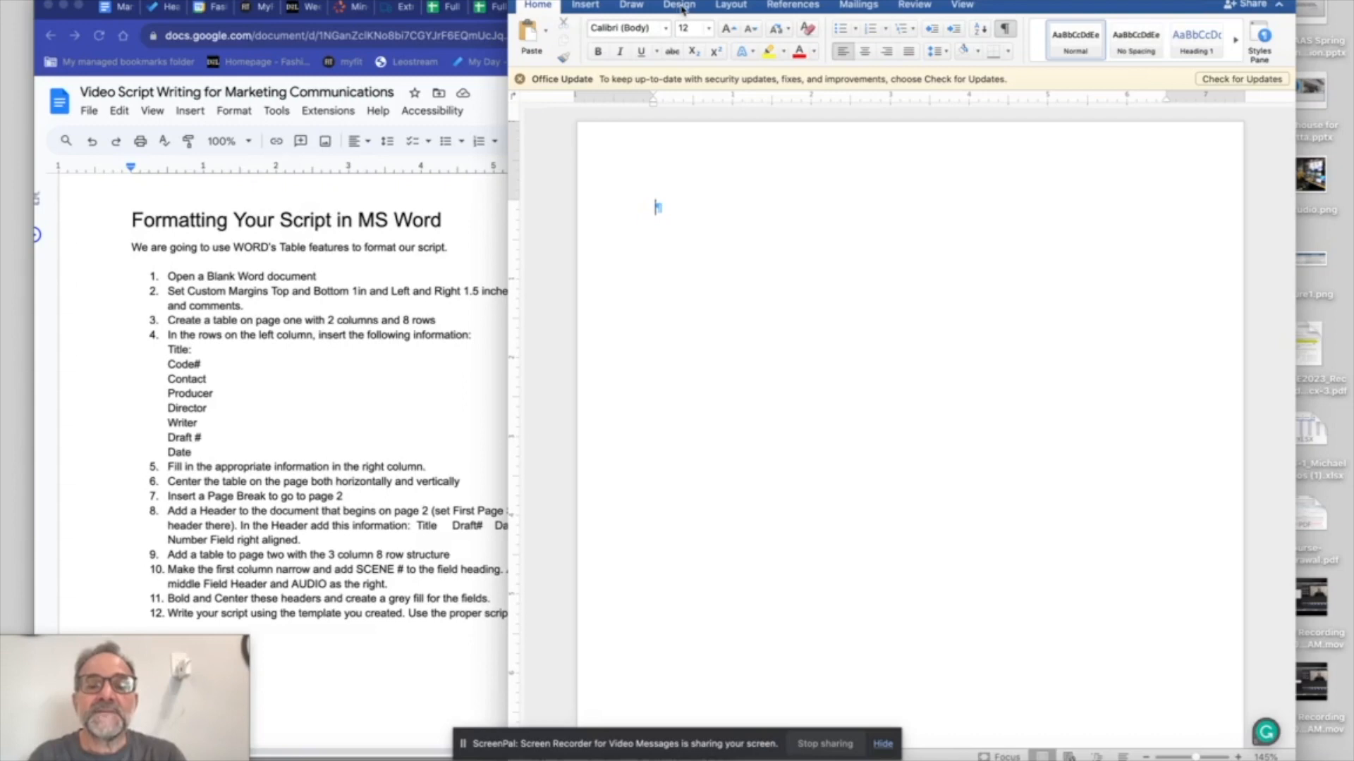
- Set custom margins of 1.5" on the left and right for the whole document
click(731, 7)
click(536, 40)
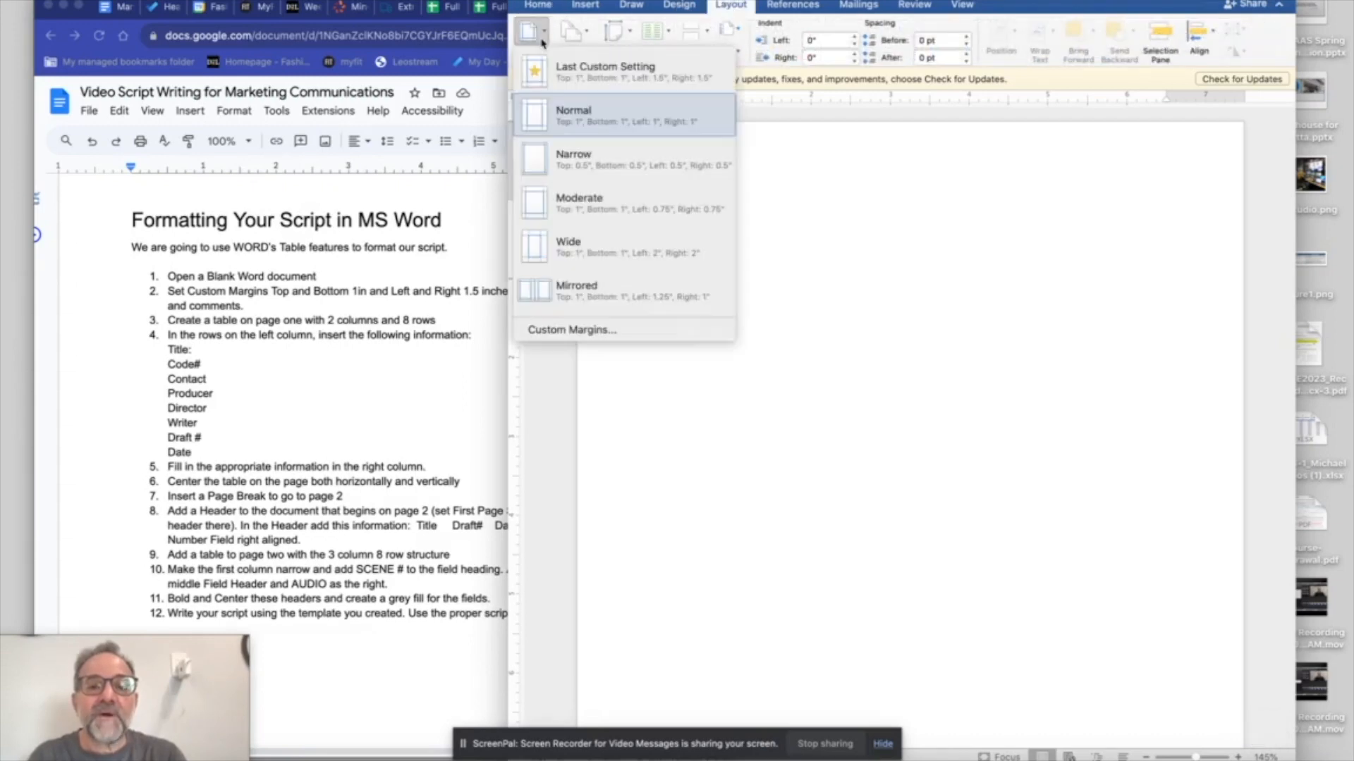
click(535, 328)
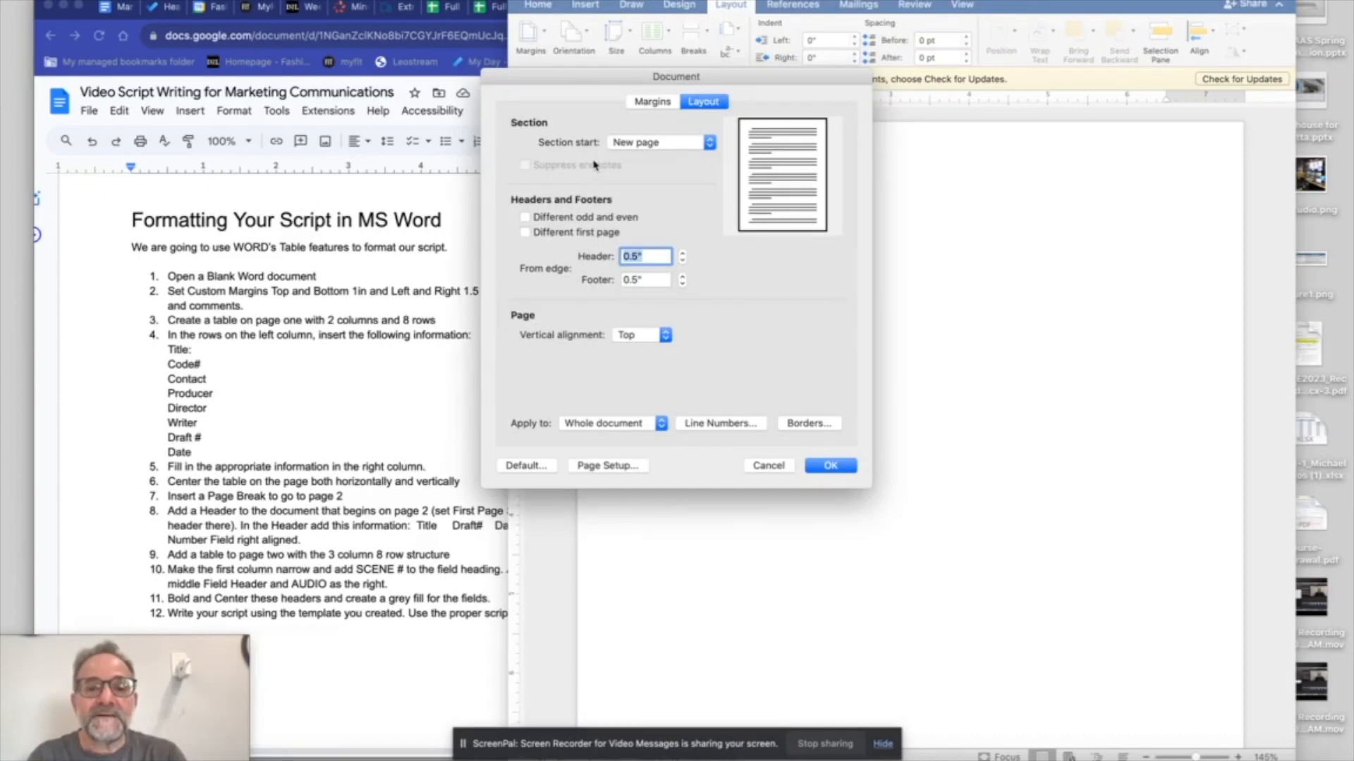
click(649, 104)
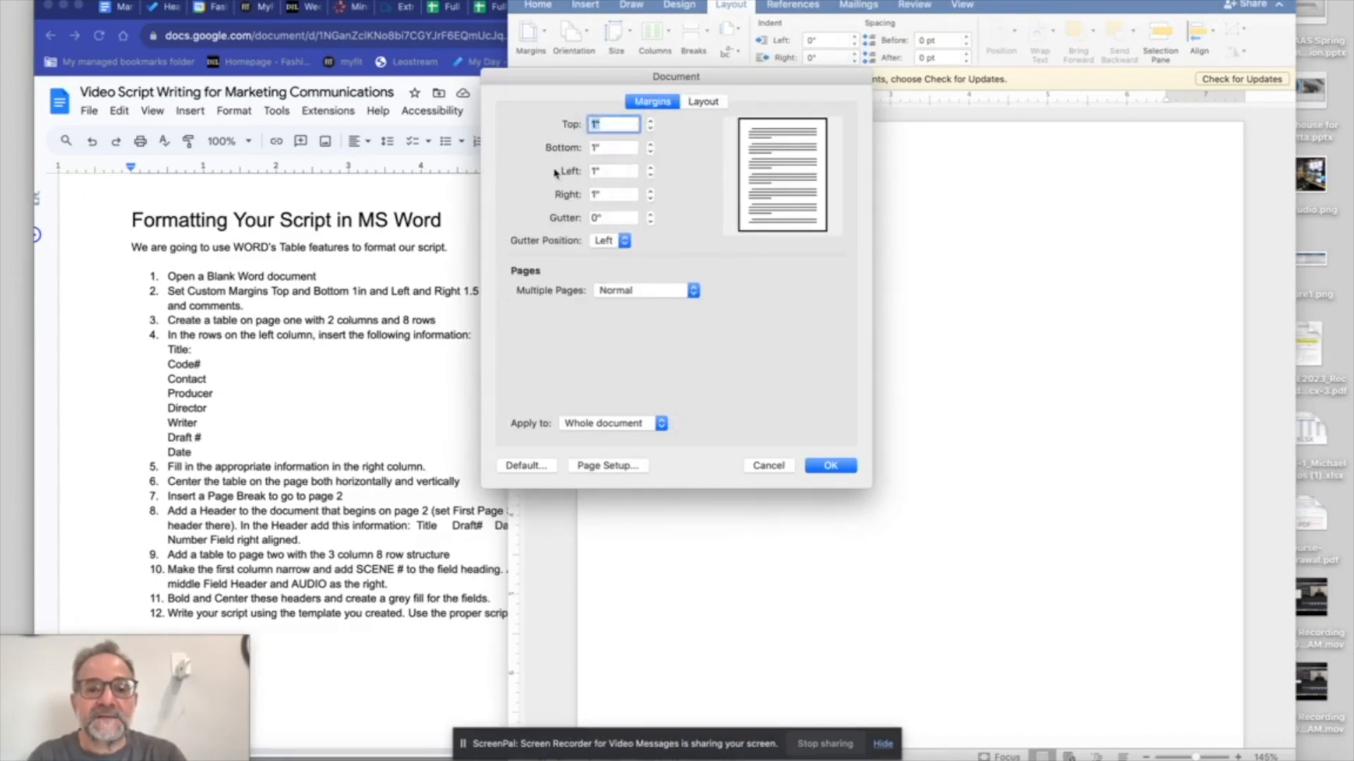
double_click(651, 167)
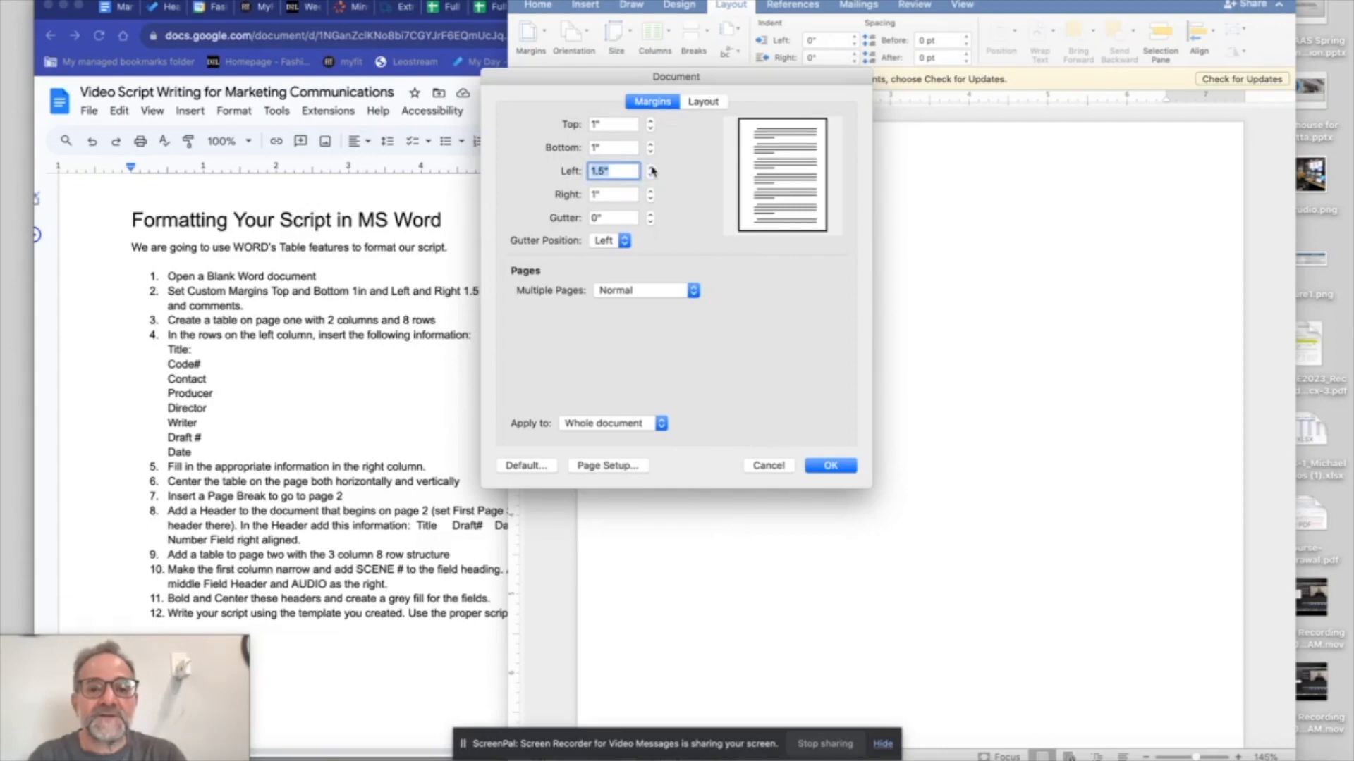
double_click(650, 191)
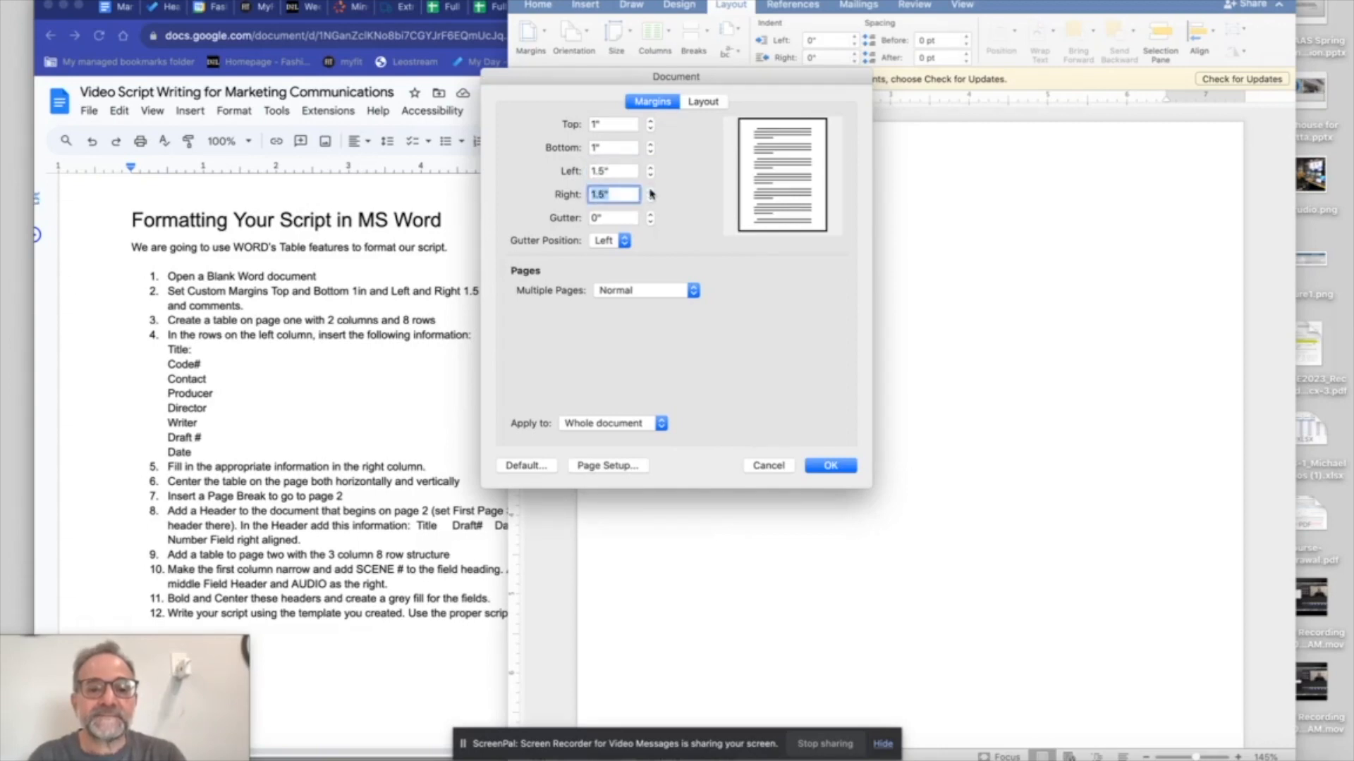
click(650, 200)
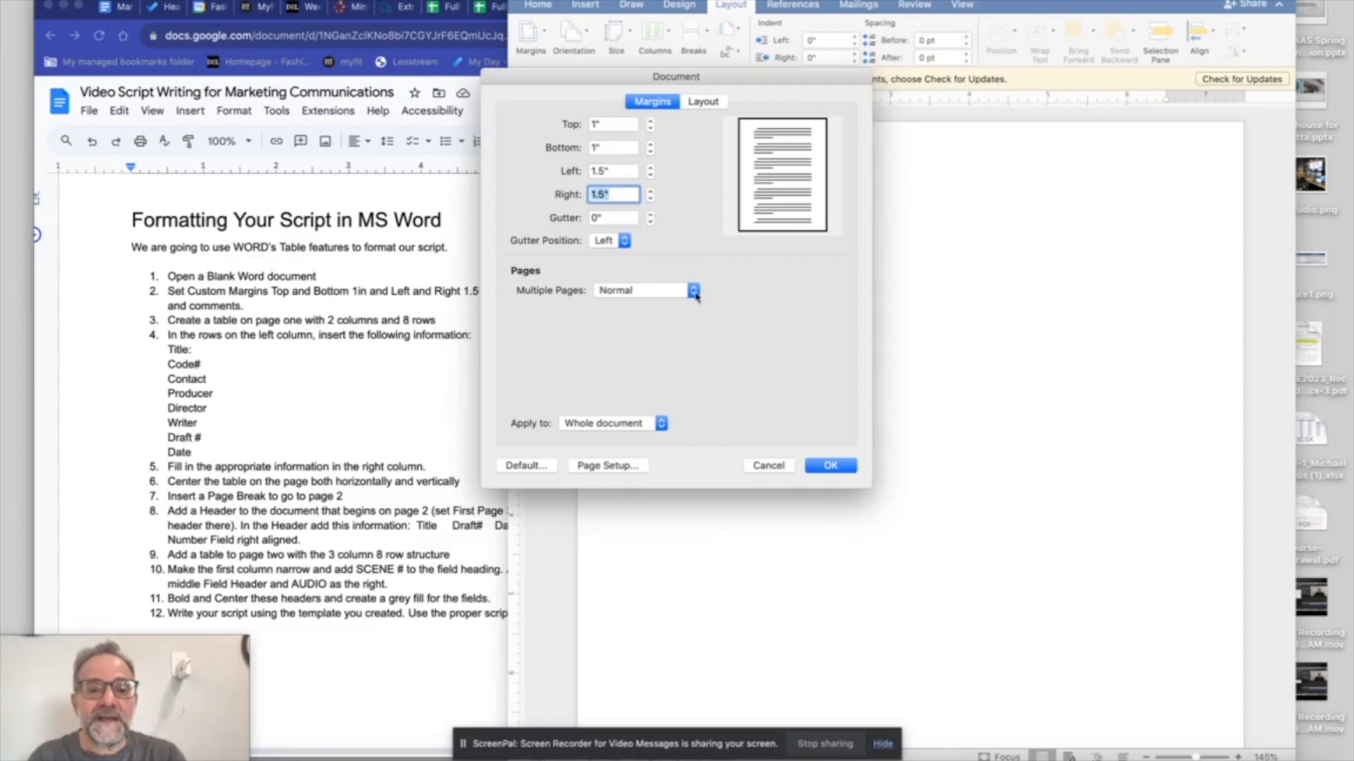
click(829, 466)
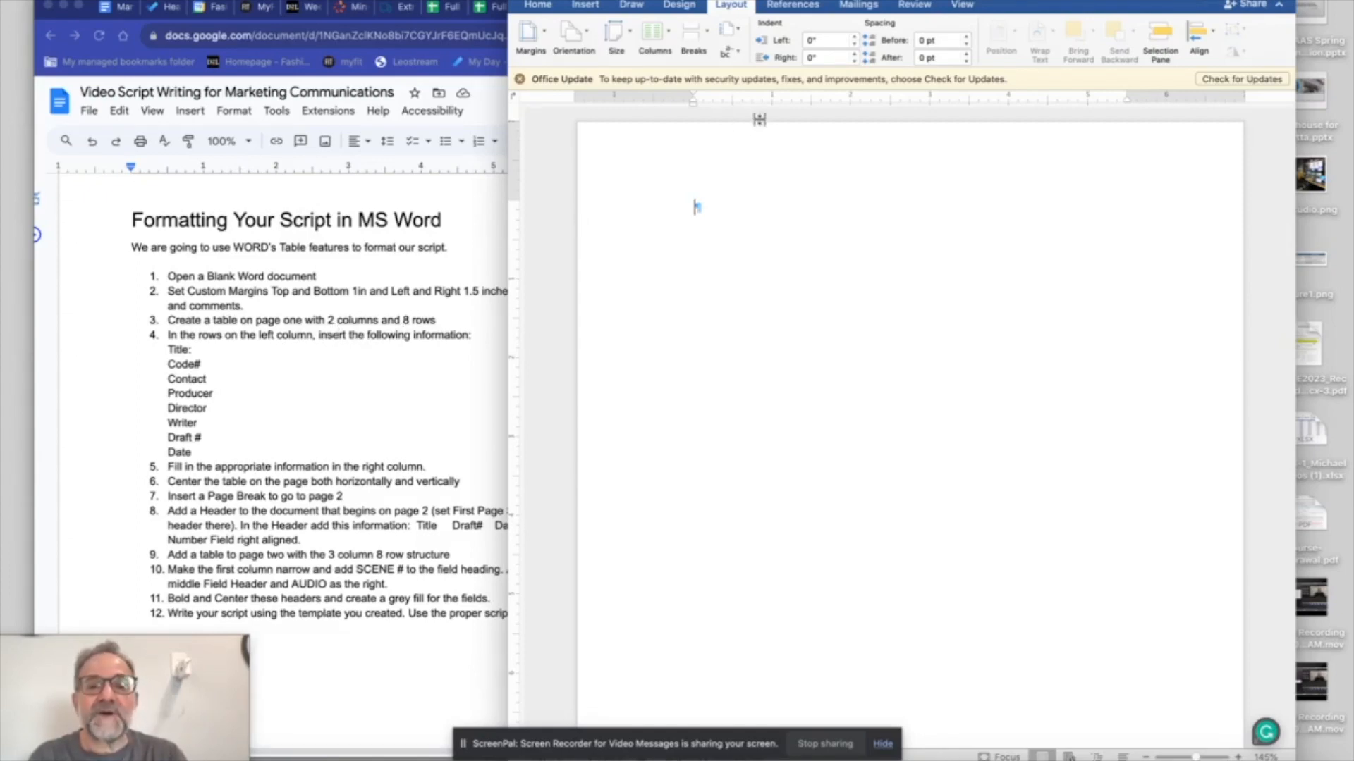
- Insert a table with 2 columns and 8 rows on page one
click(585, 6)
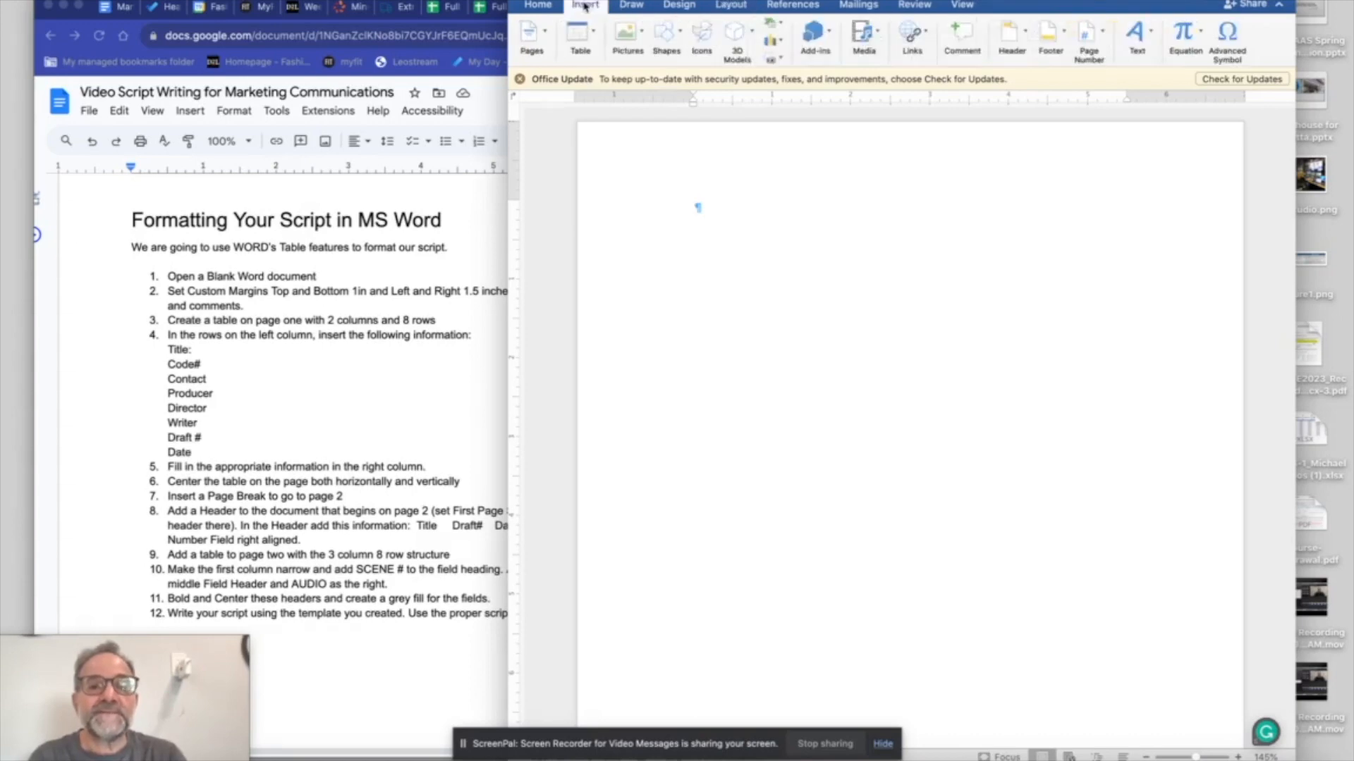
click(593, 29)
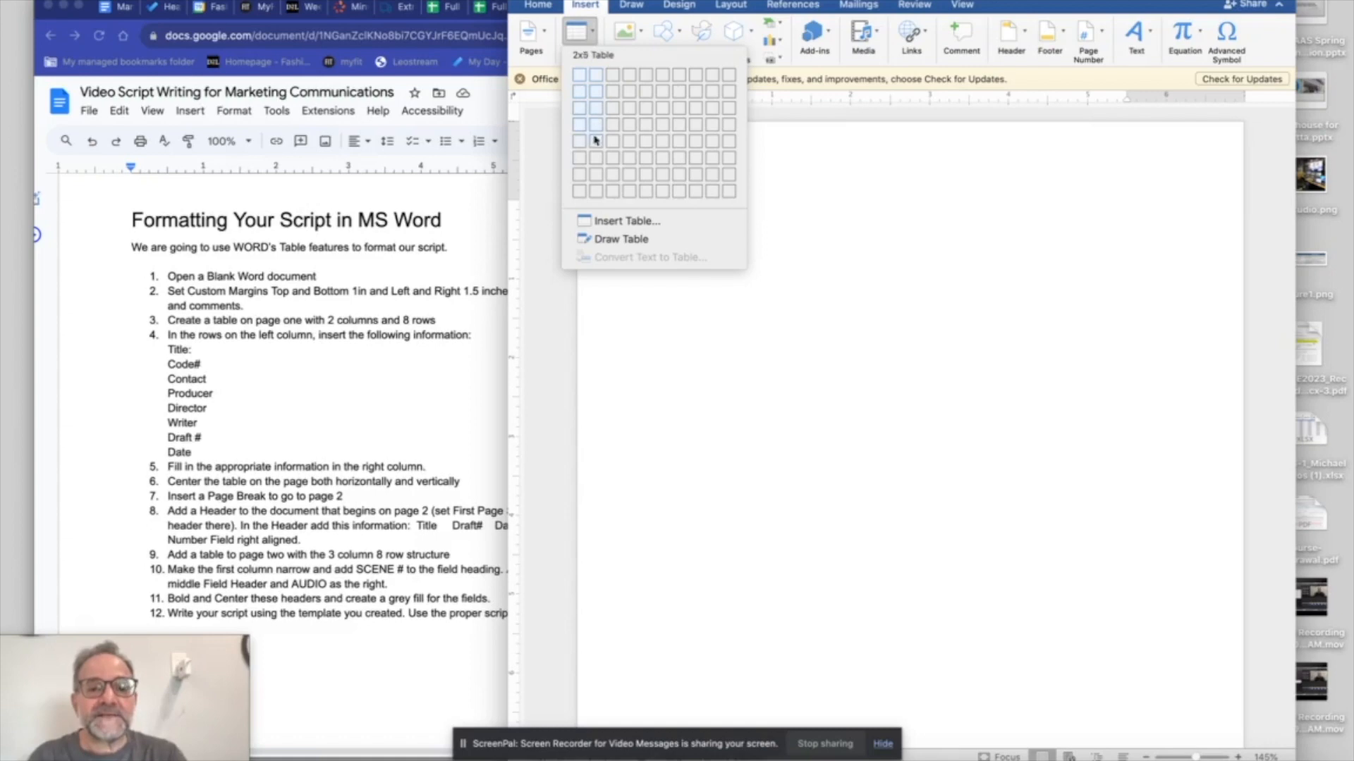
click(596, 192)
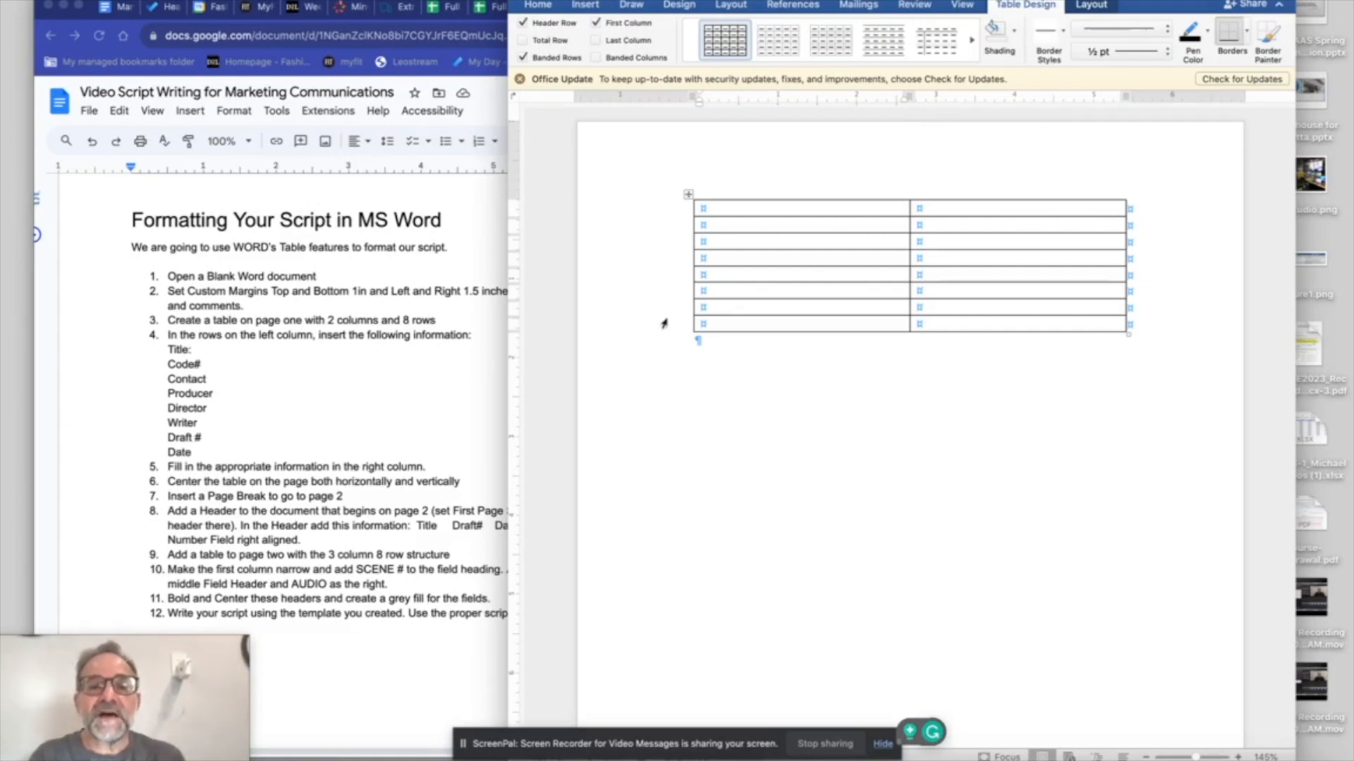
- Insert a page break in the paragraph directly below the table
click(697, 342)
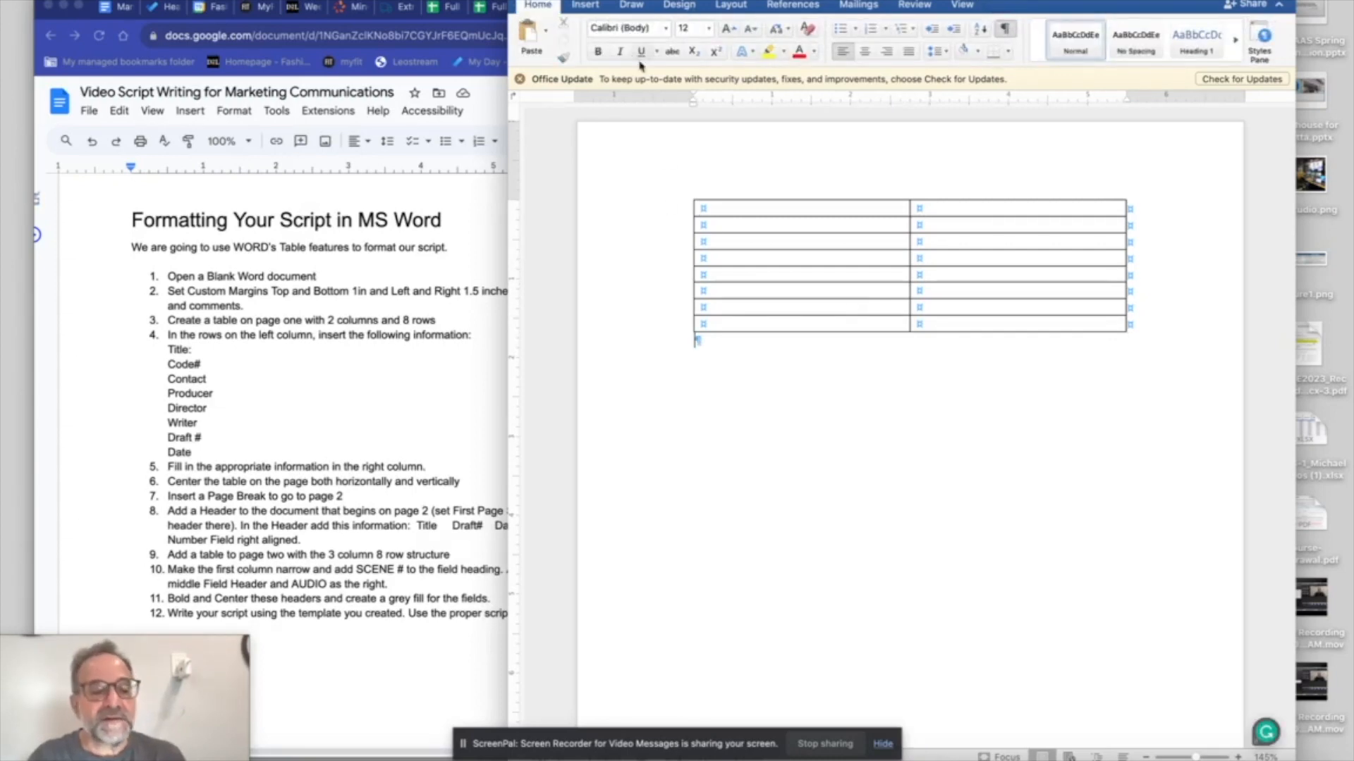
click(726, 6)
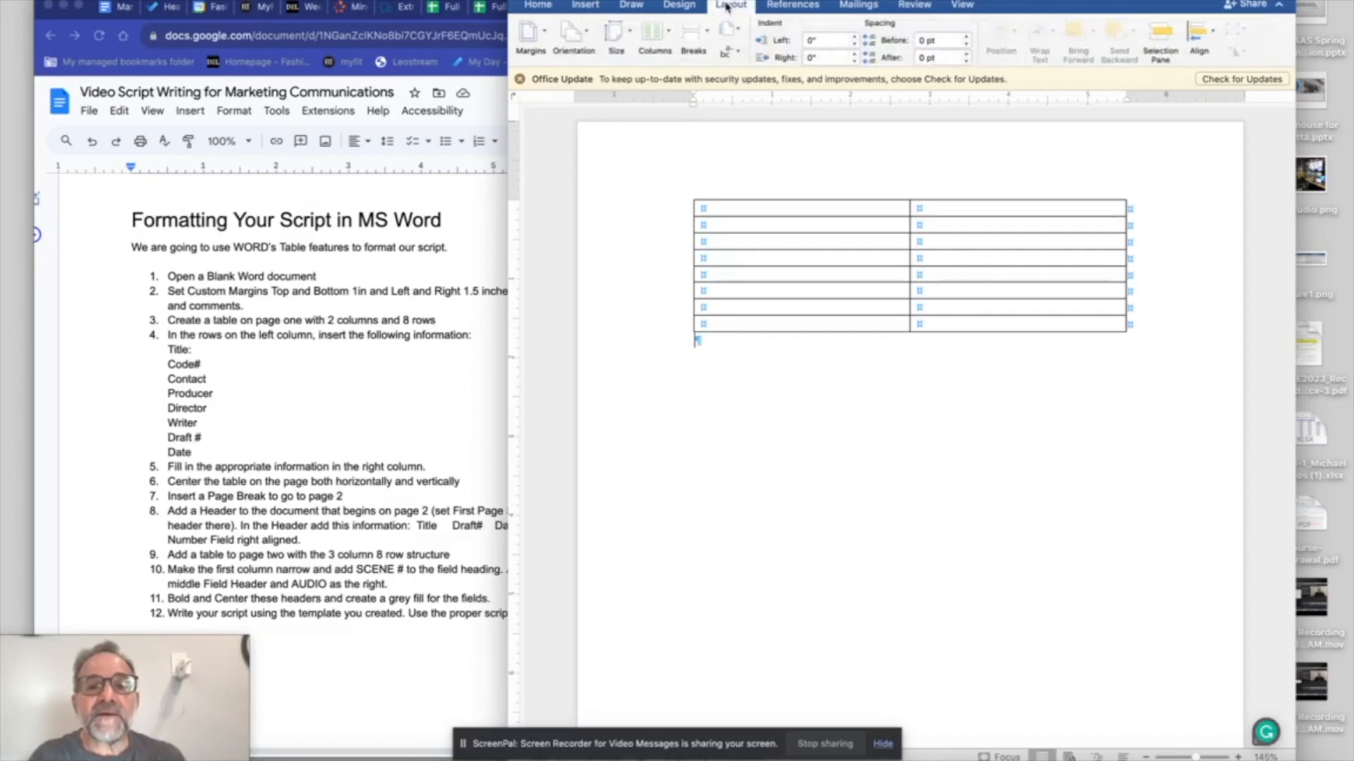
click(707, 32)
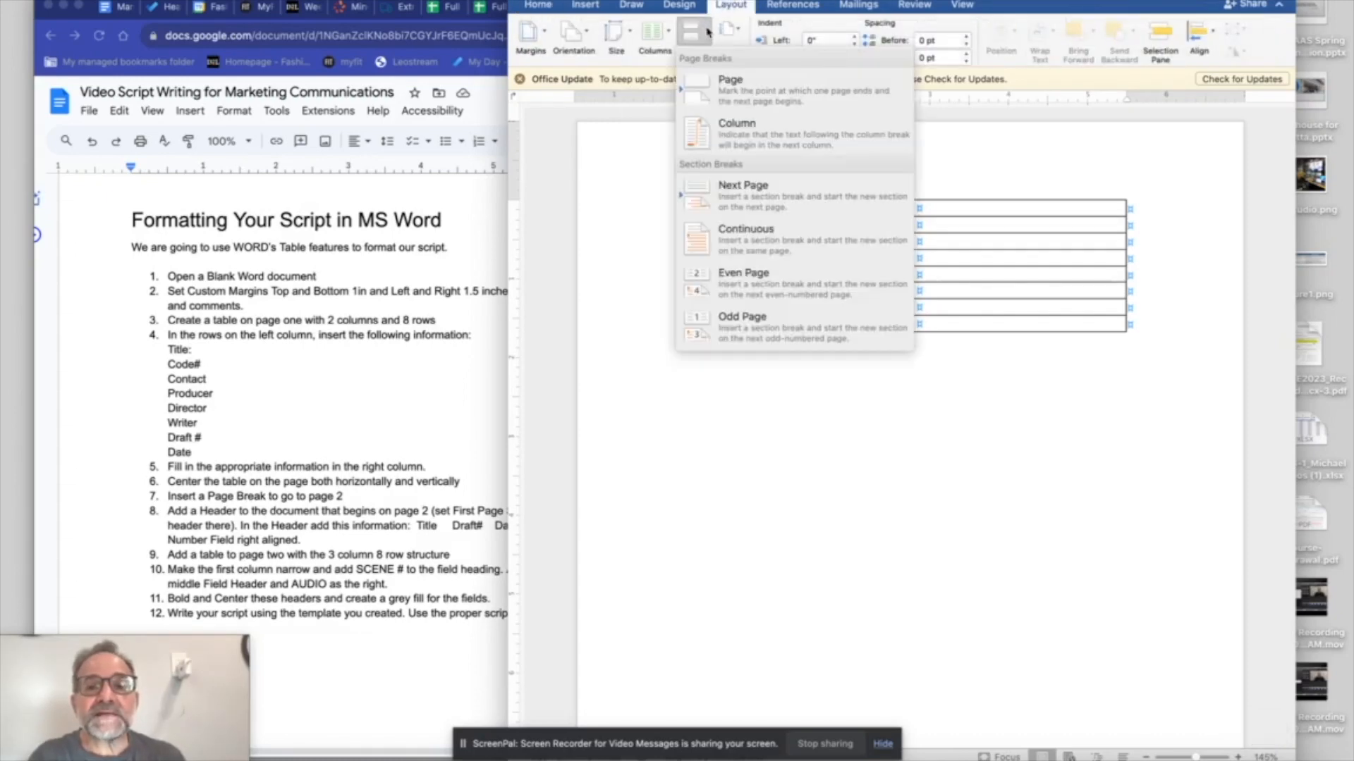
click(703, 84)
scroll(632, 384, up, 3)
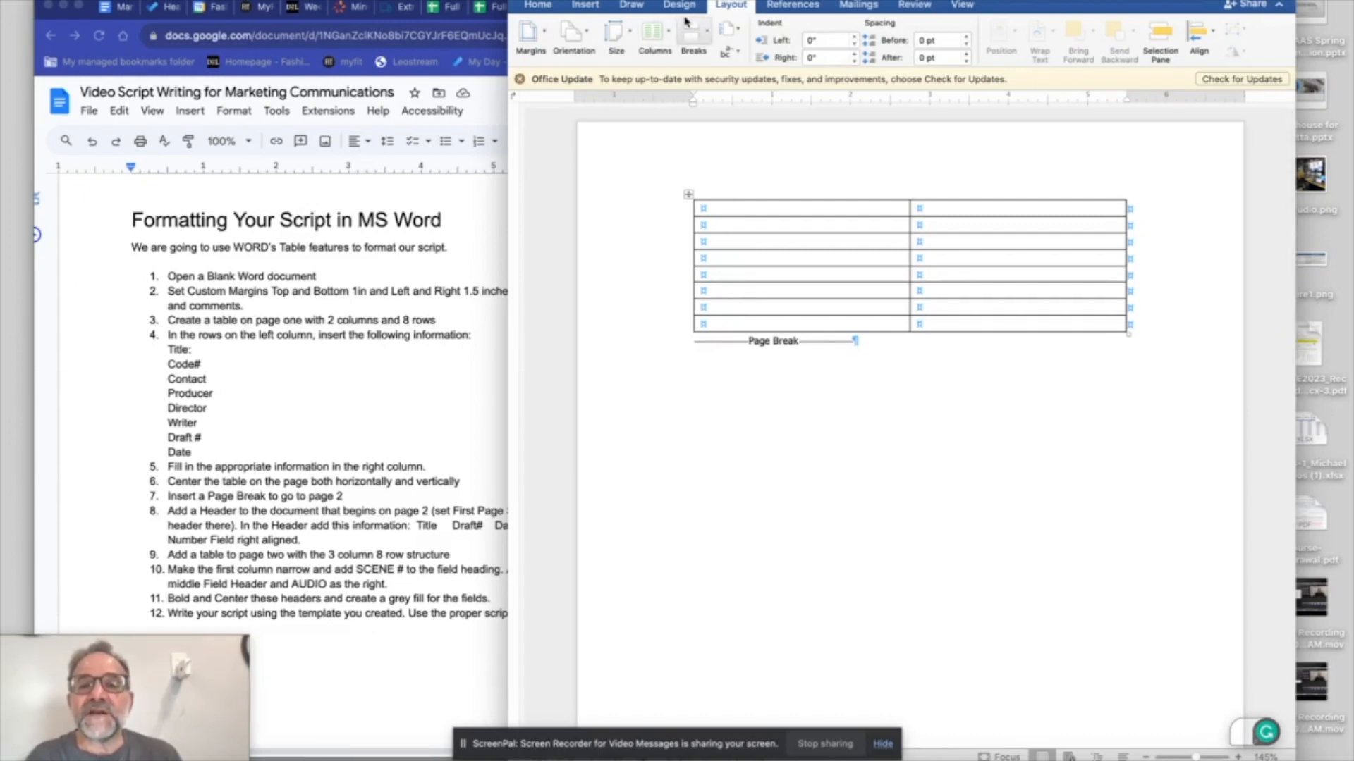
- Turn the document's formatting marks off and back on
click(538, 6)
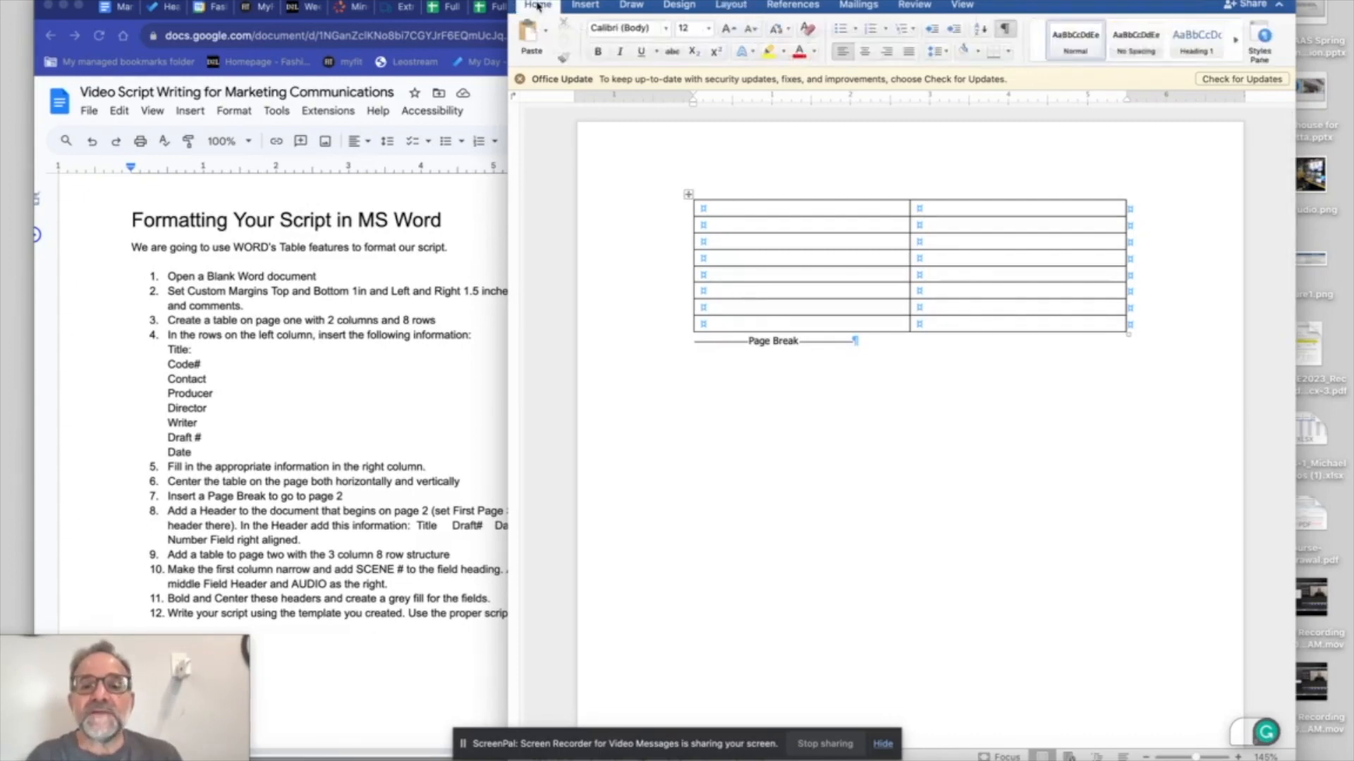
click(1006, 30)
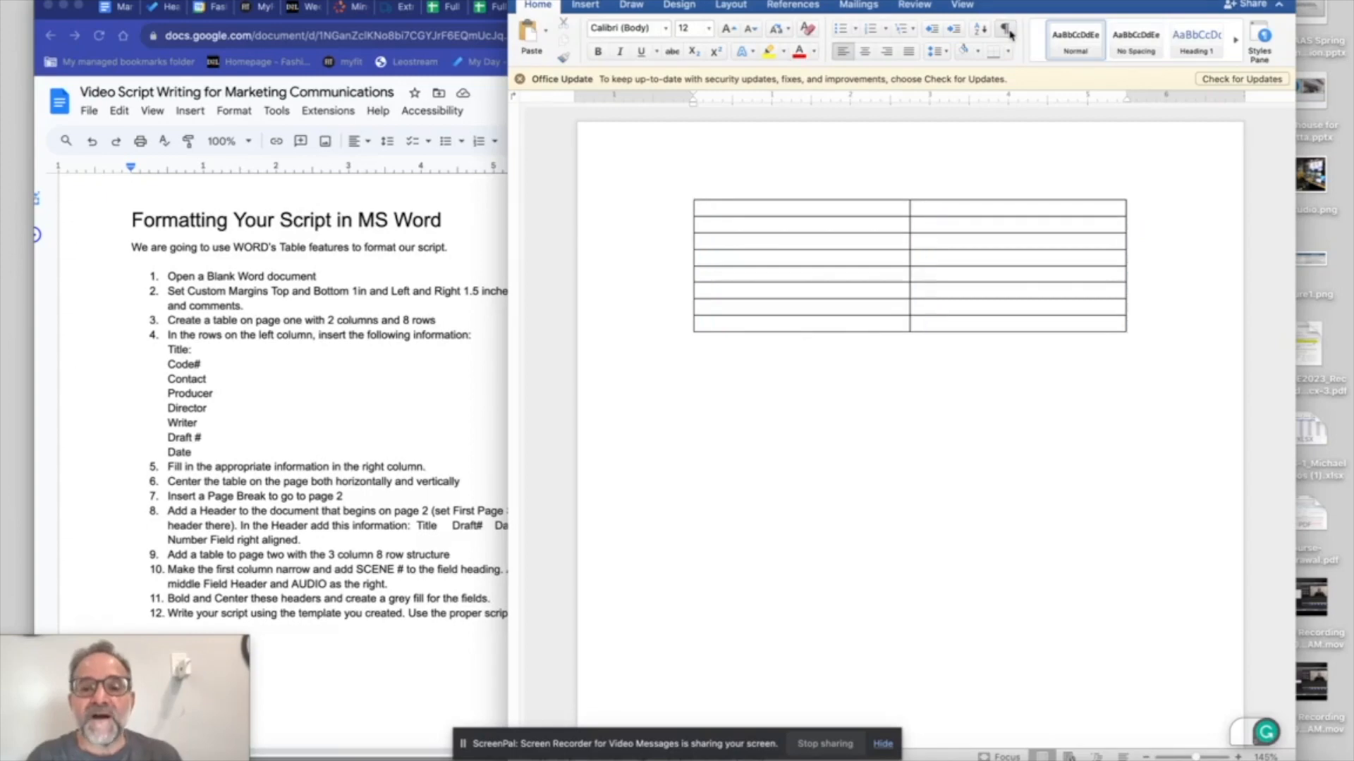
click(1007, 31)
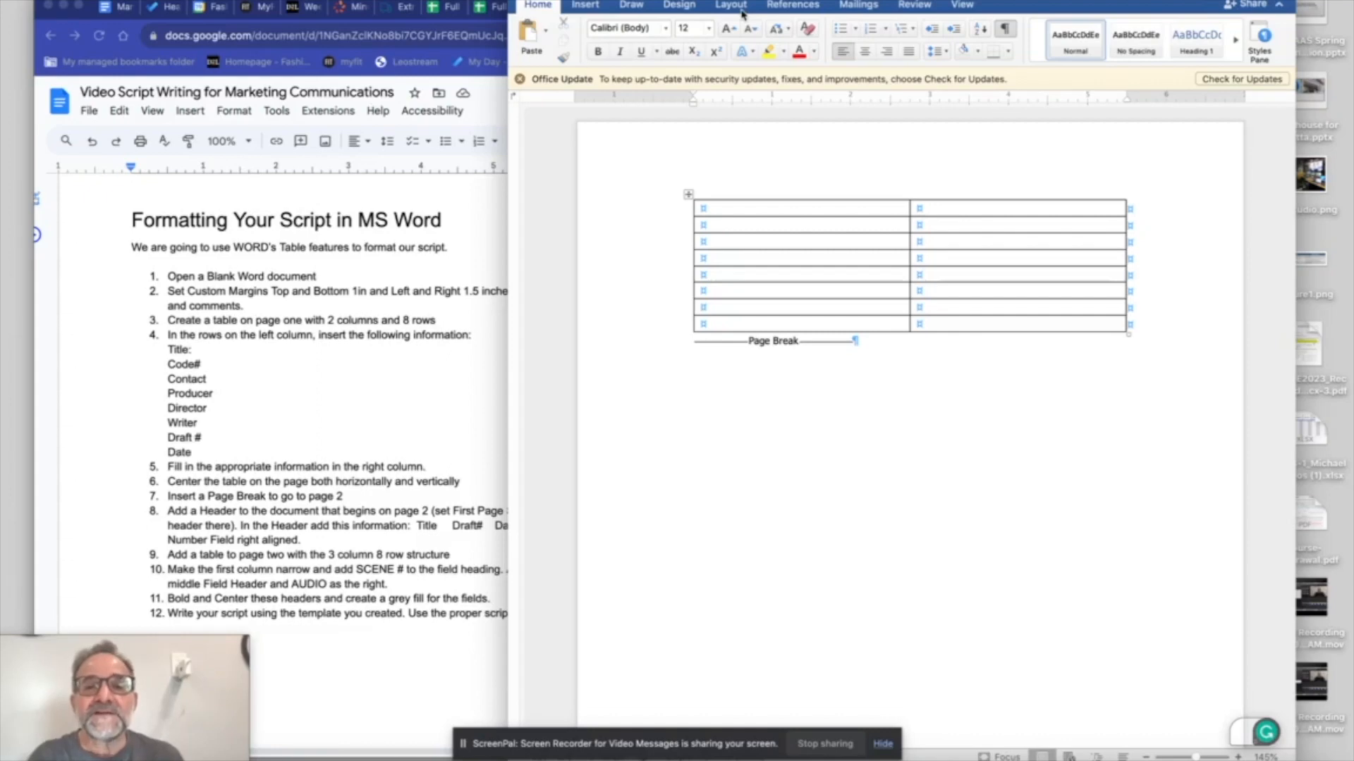
- Set the title-page table's alignment to Center and its text wrapping to Around in the table properties
click(730, 221)
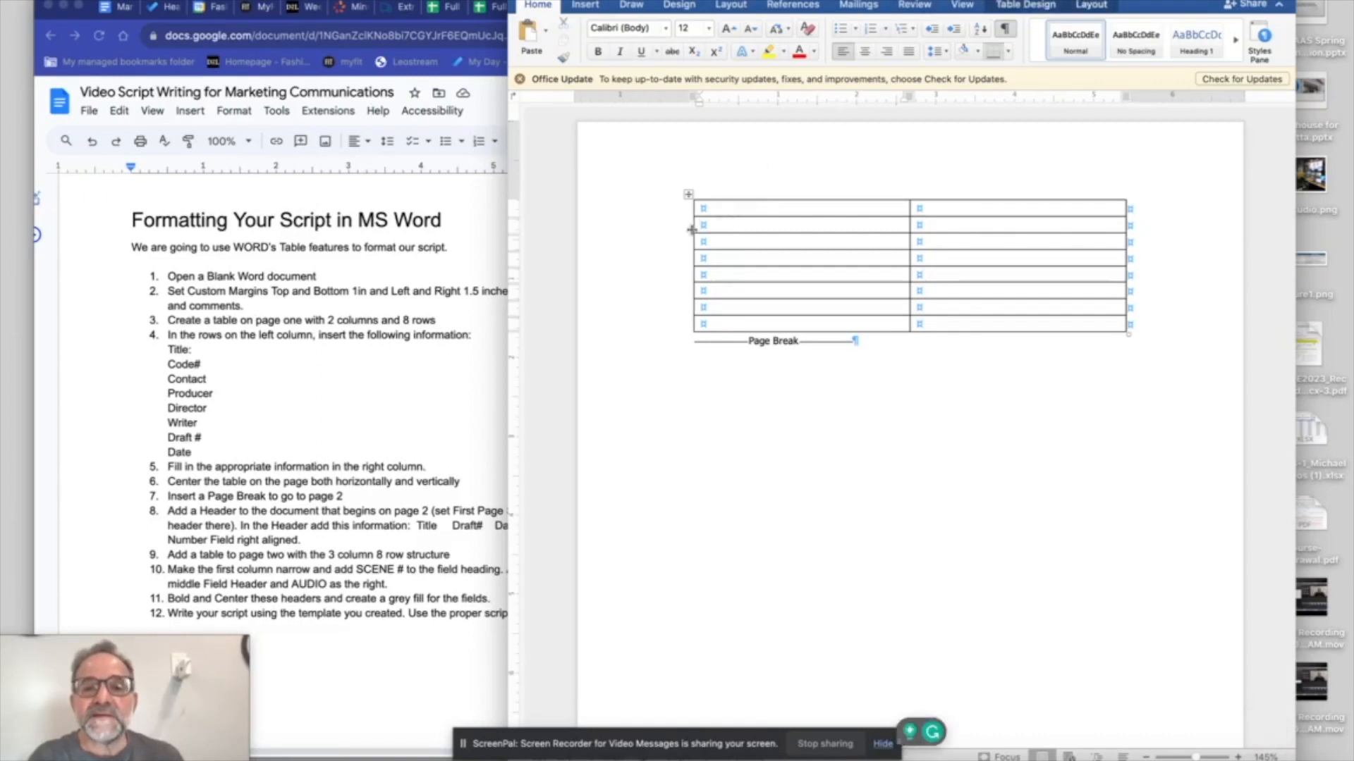
click(1092, 5)
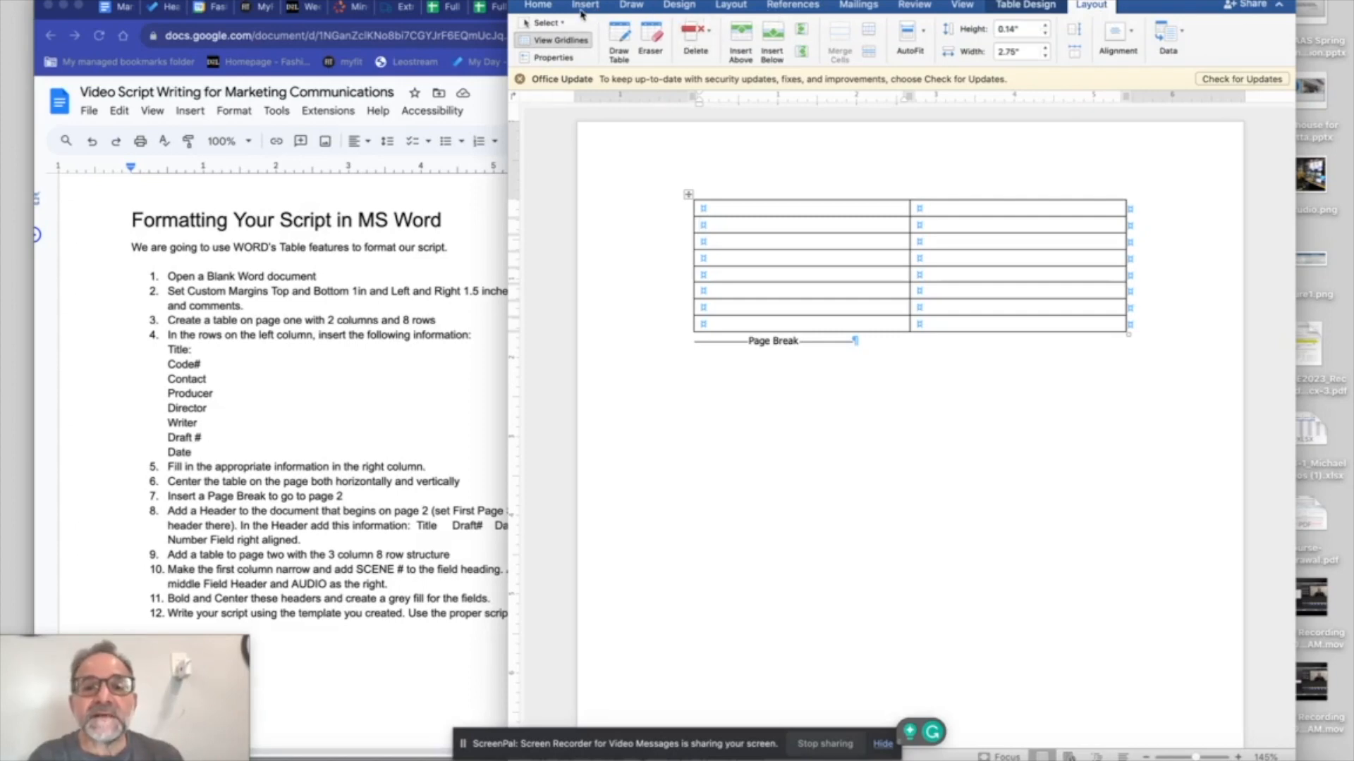
click(551, 0)
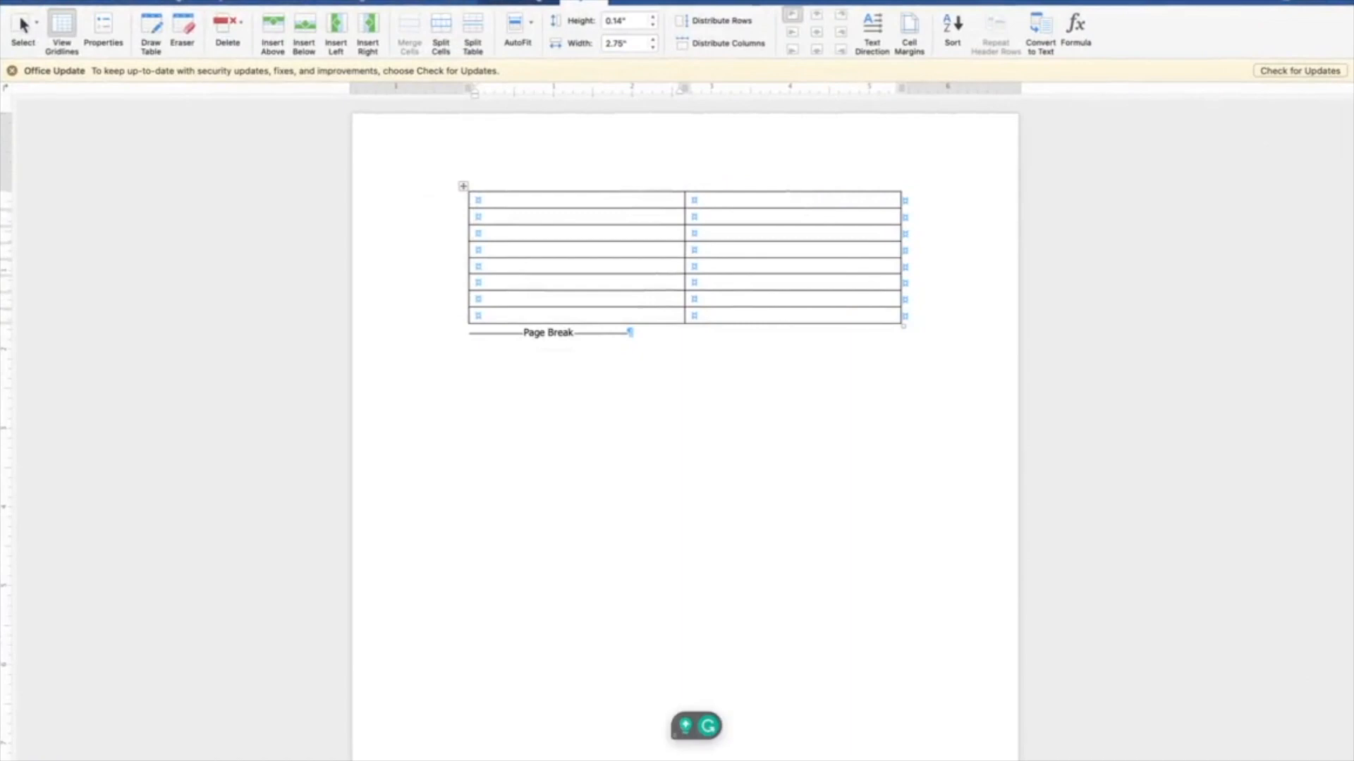
click(111, 28)
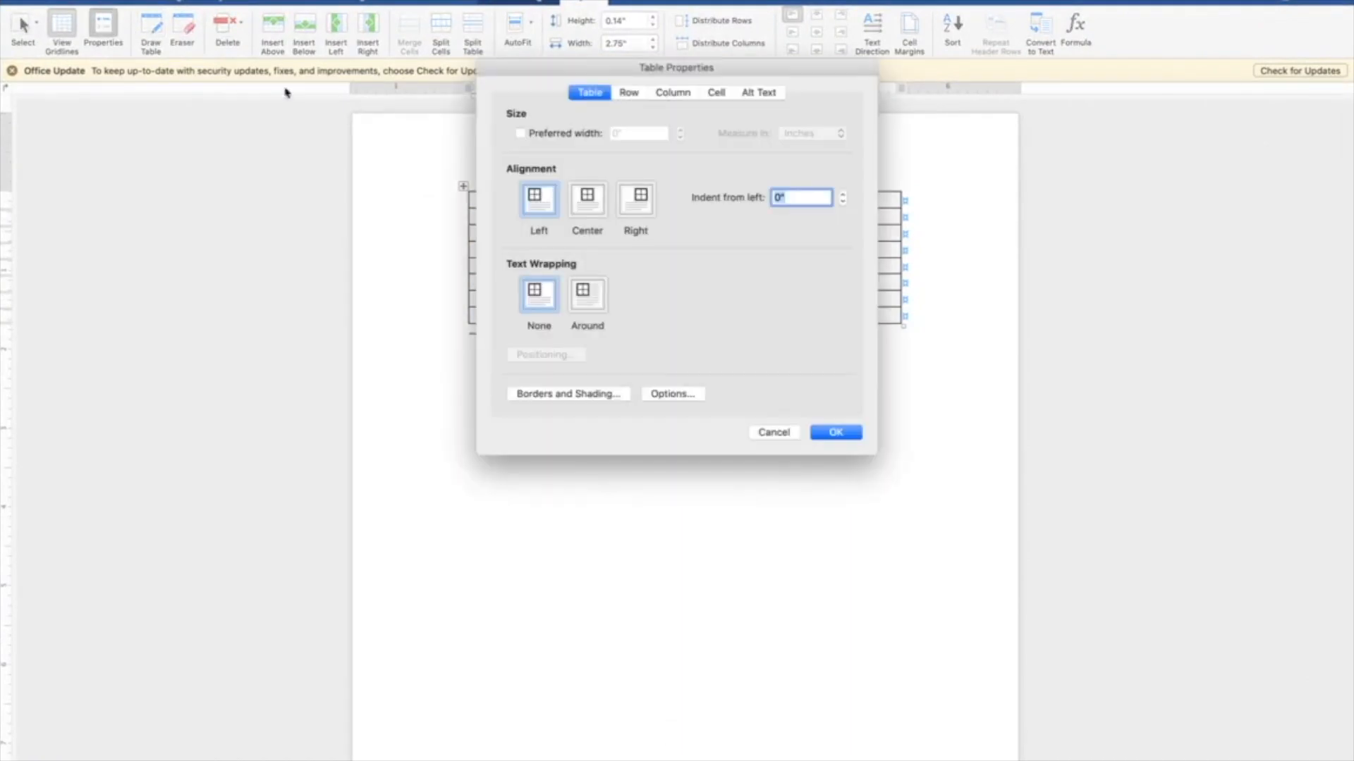
click(586, 203)
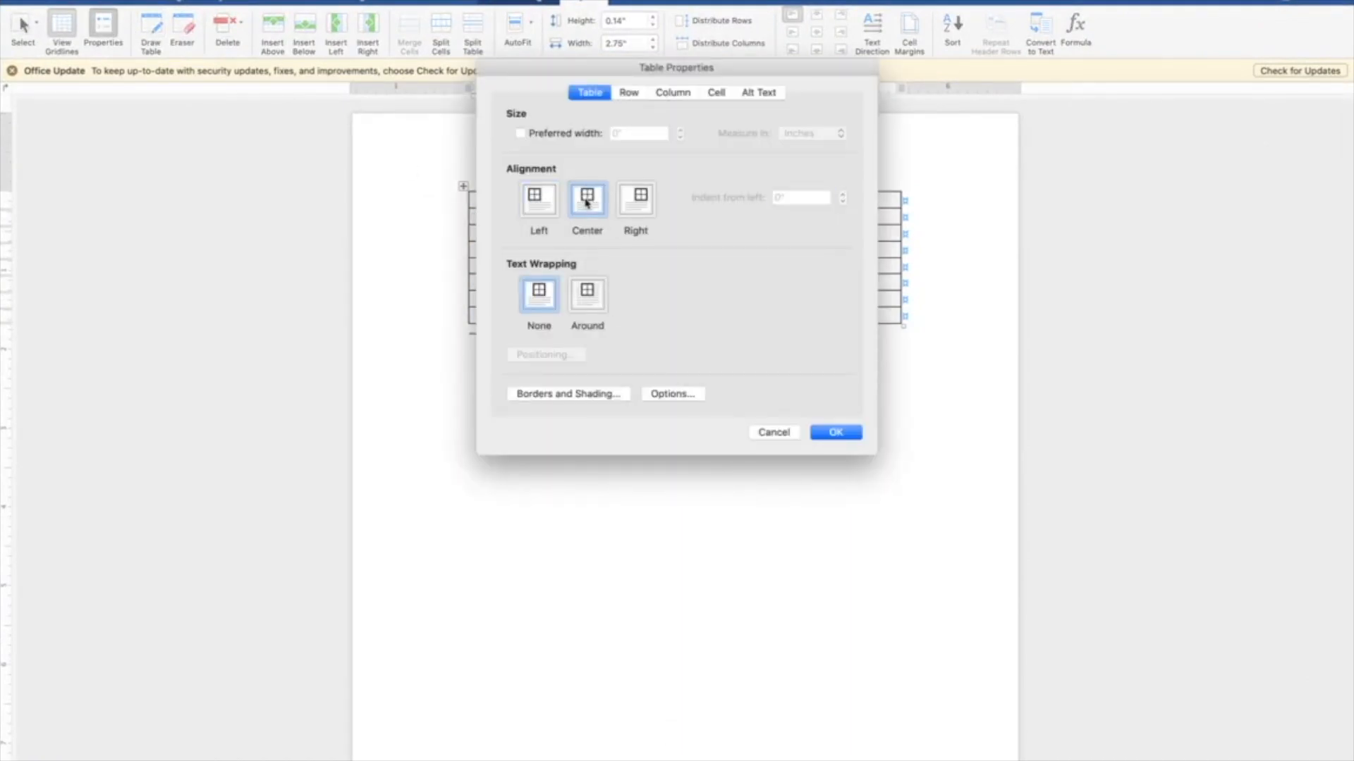
click(589, 295)
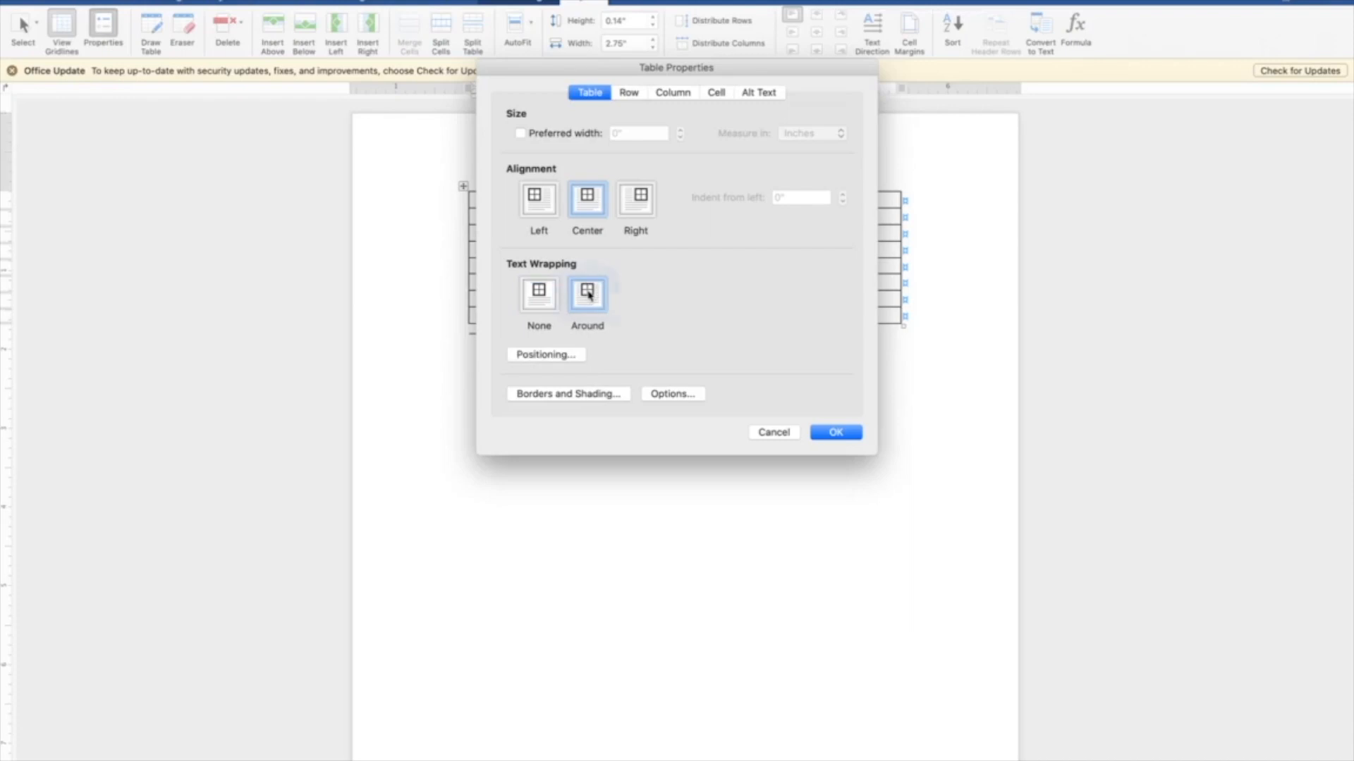
- Set the table's vertical position to Center relative to Margin and apply the table properties
click(564, 356)
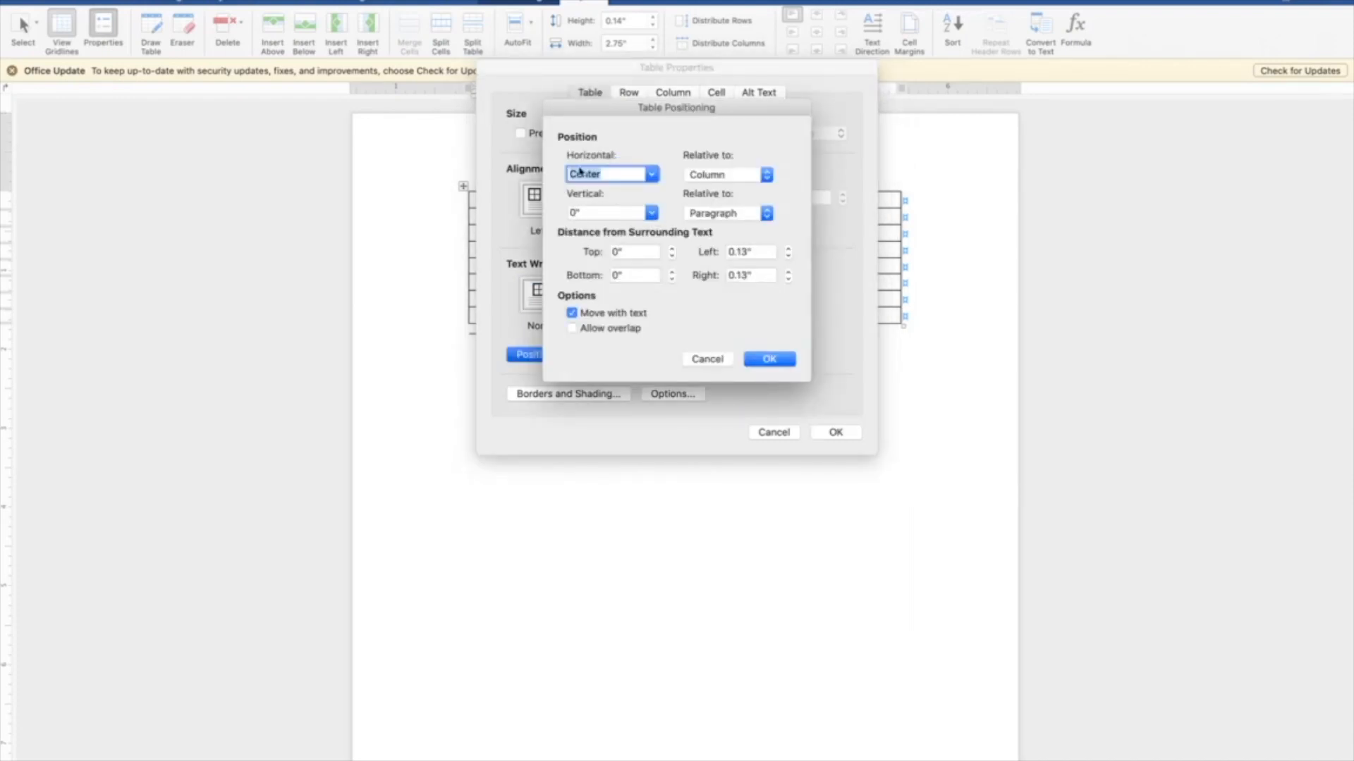
click(652, 214)
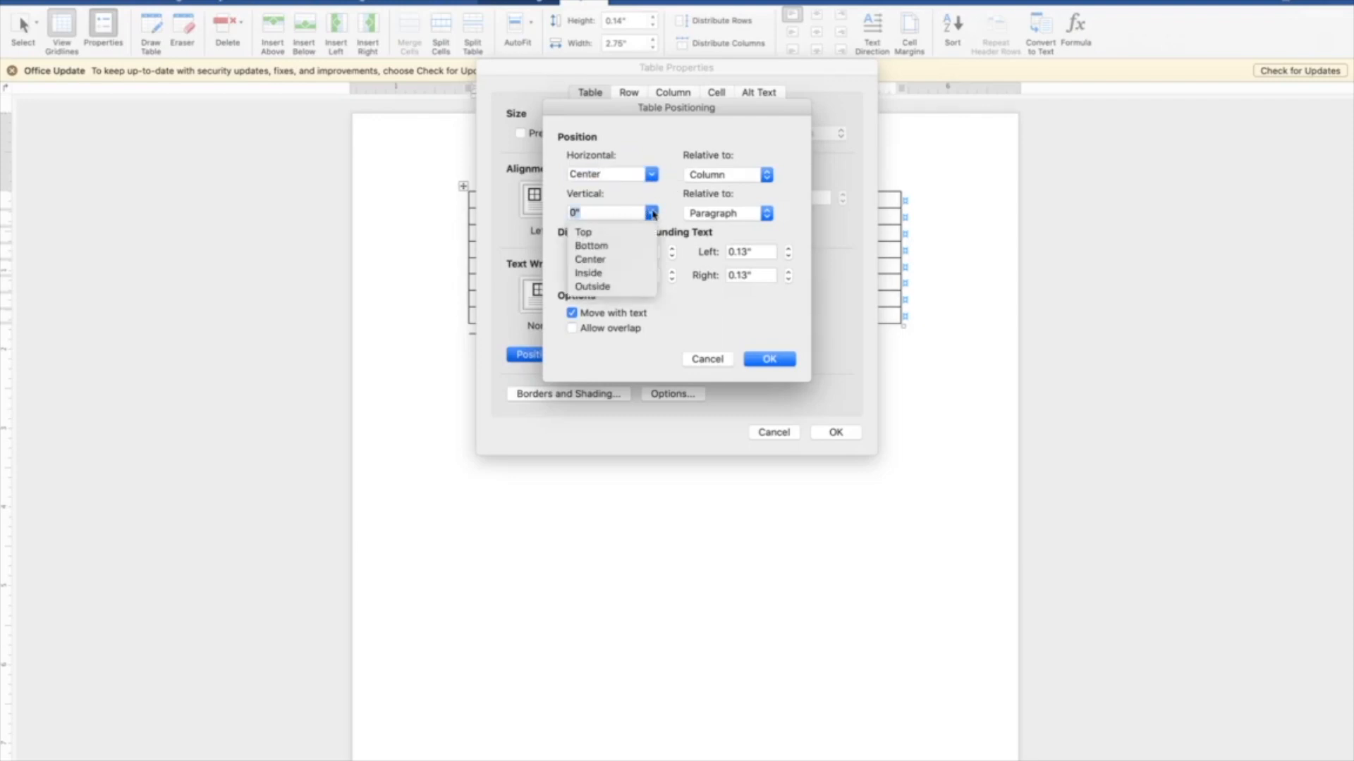
click(616, 265)
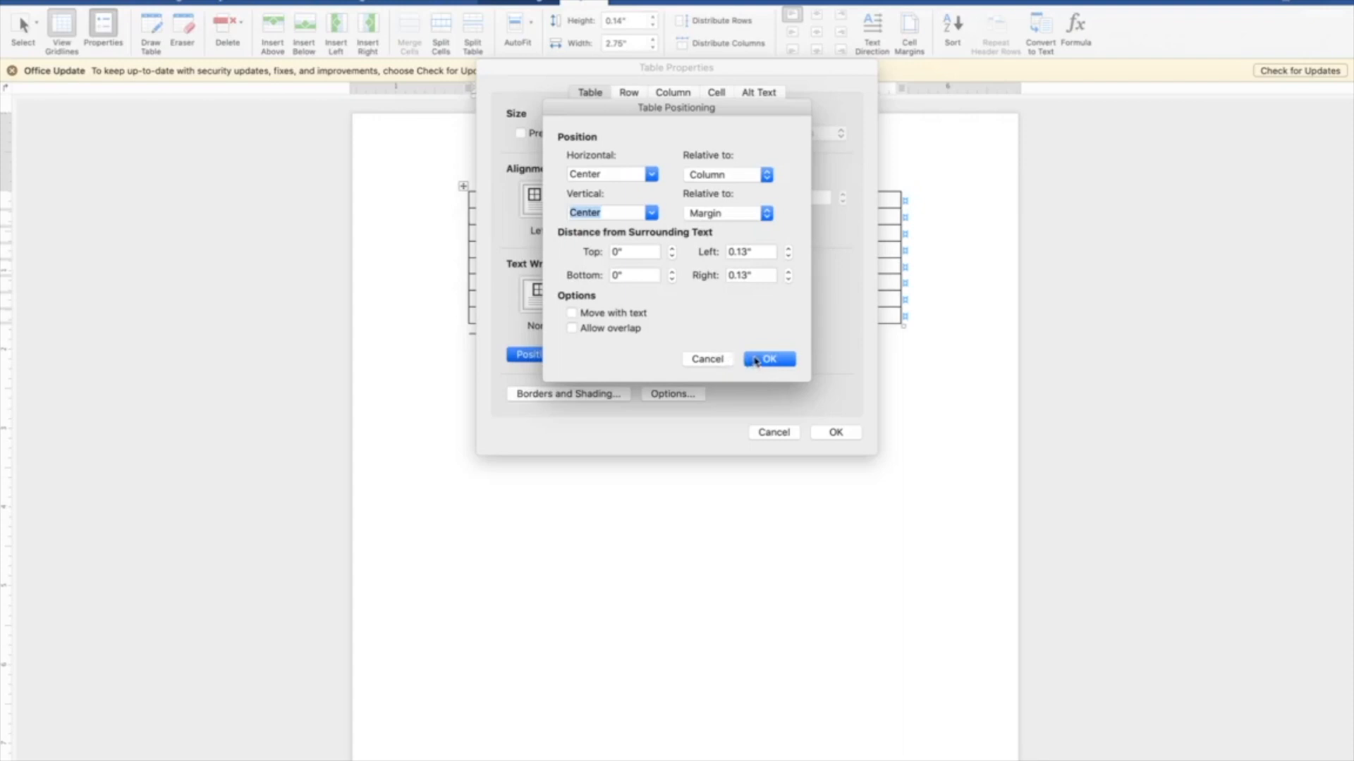
click(755, 360)
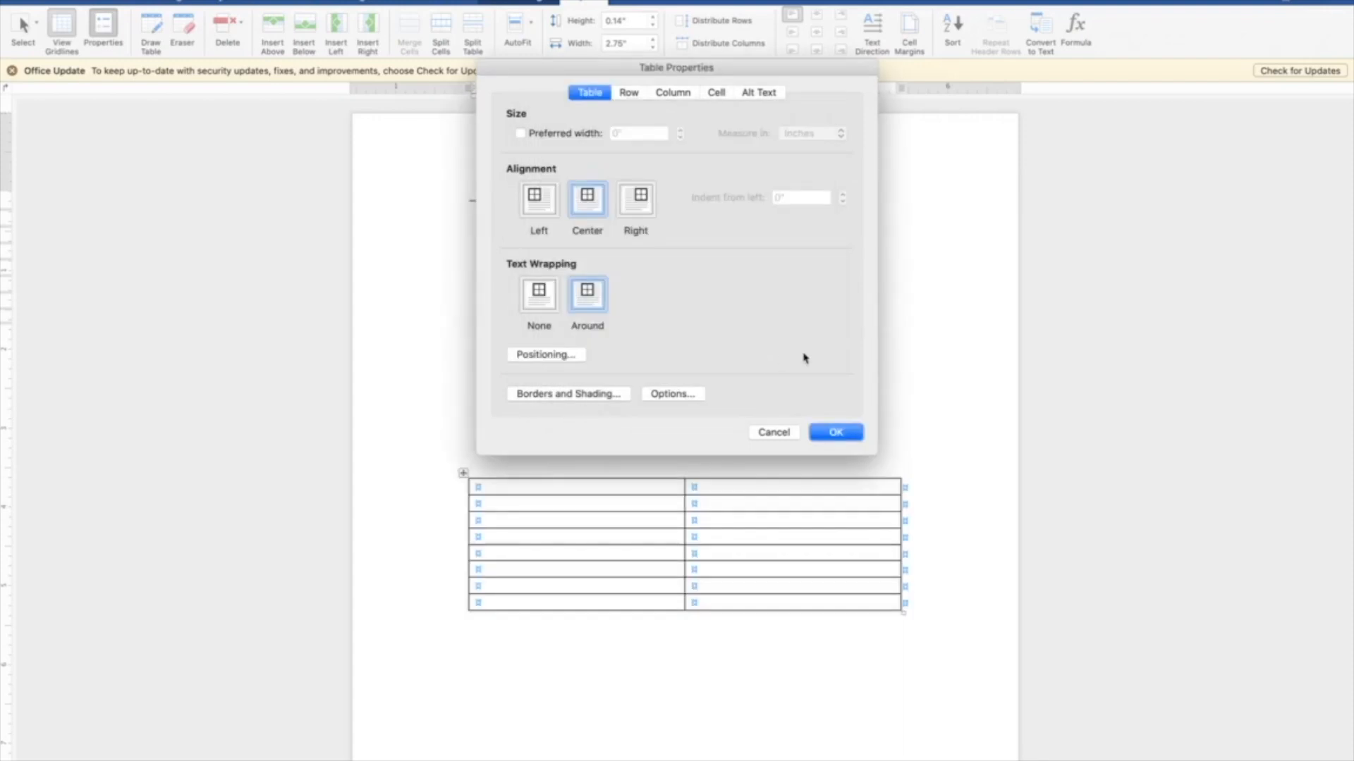
click(820, 433)
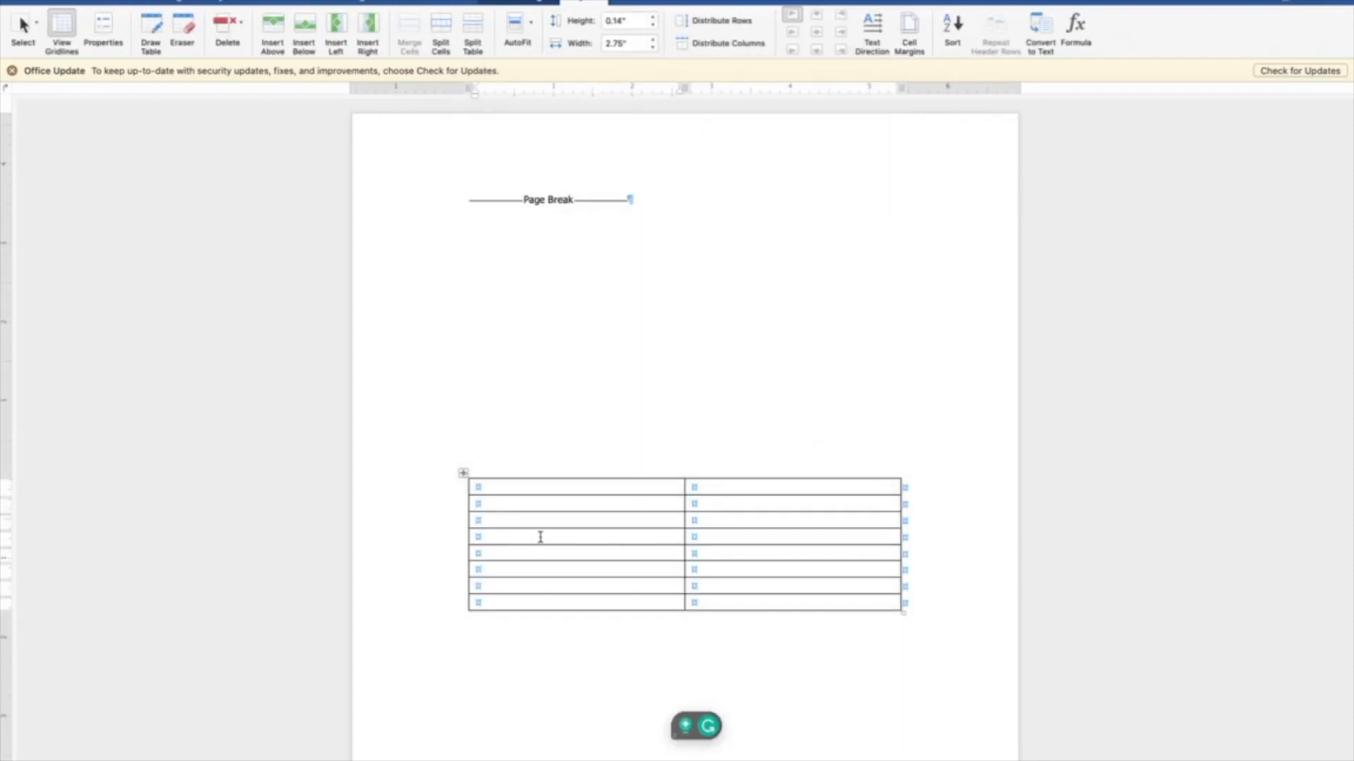
- Apply the light-blue Grid Tables style with a solid header row and banded rows to the title-page table
click(525, 3)
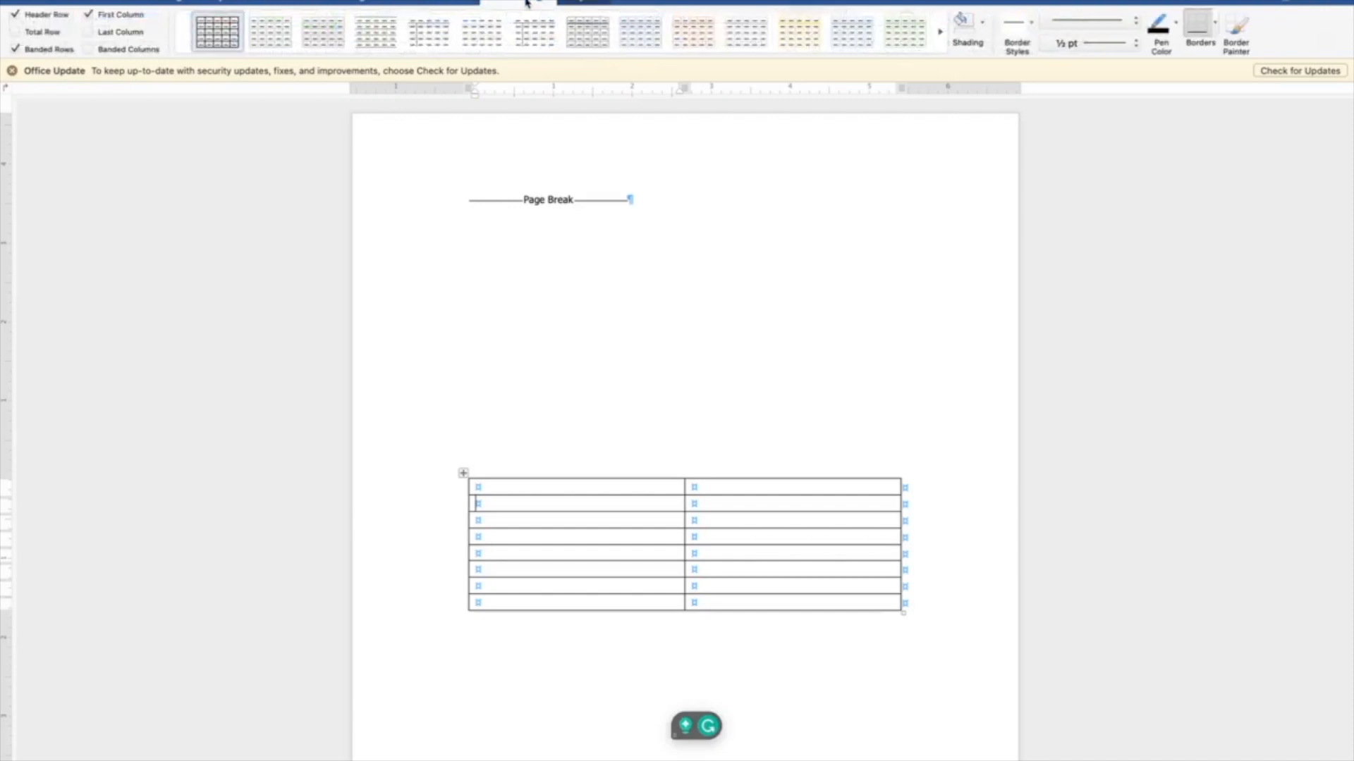
click(630, 37)
click(683, 33)
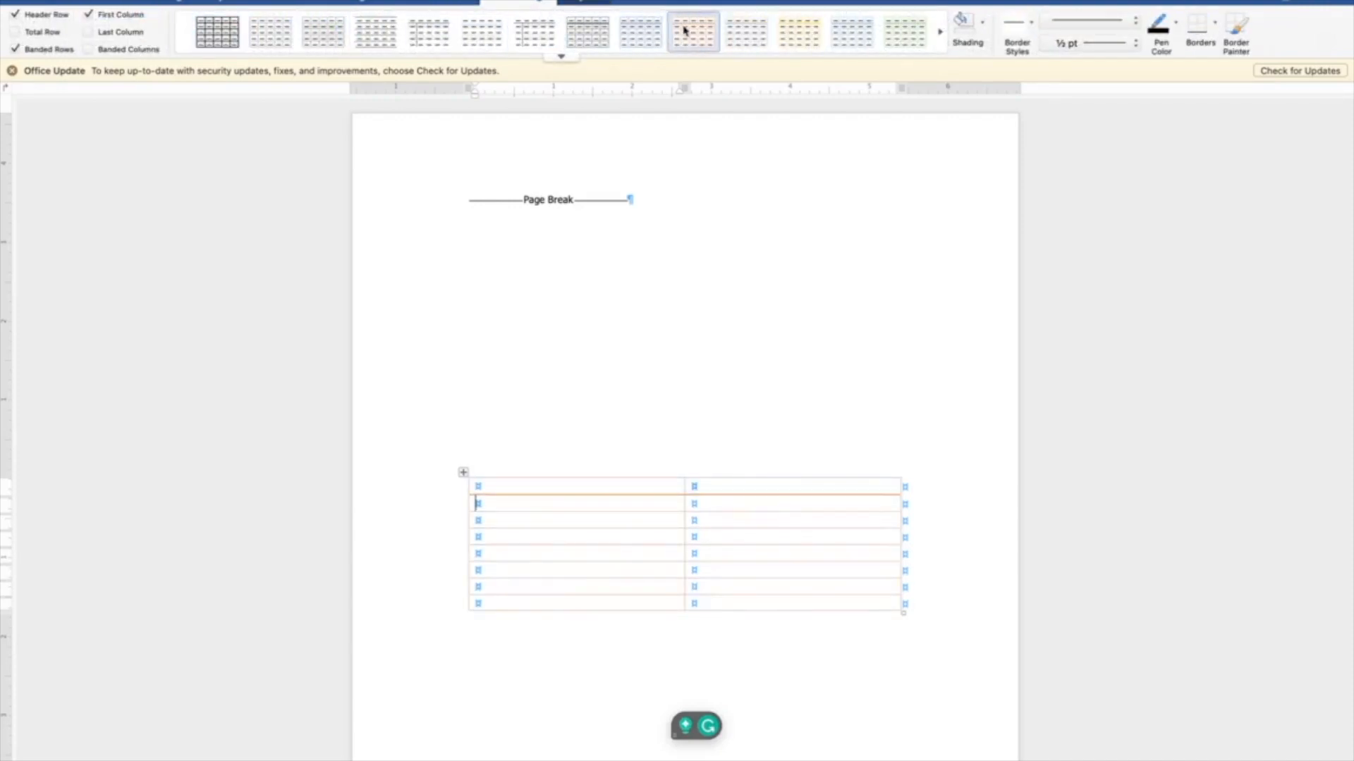
click(561, 56)
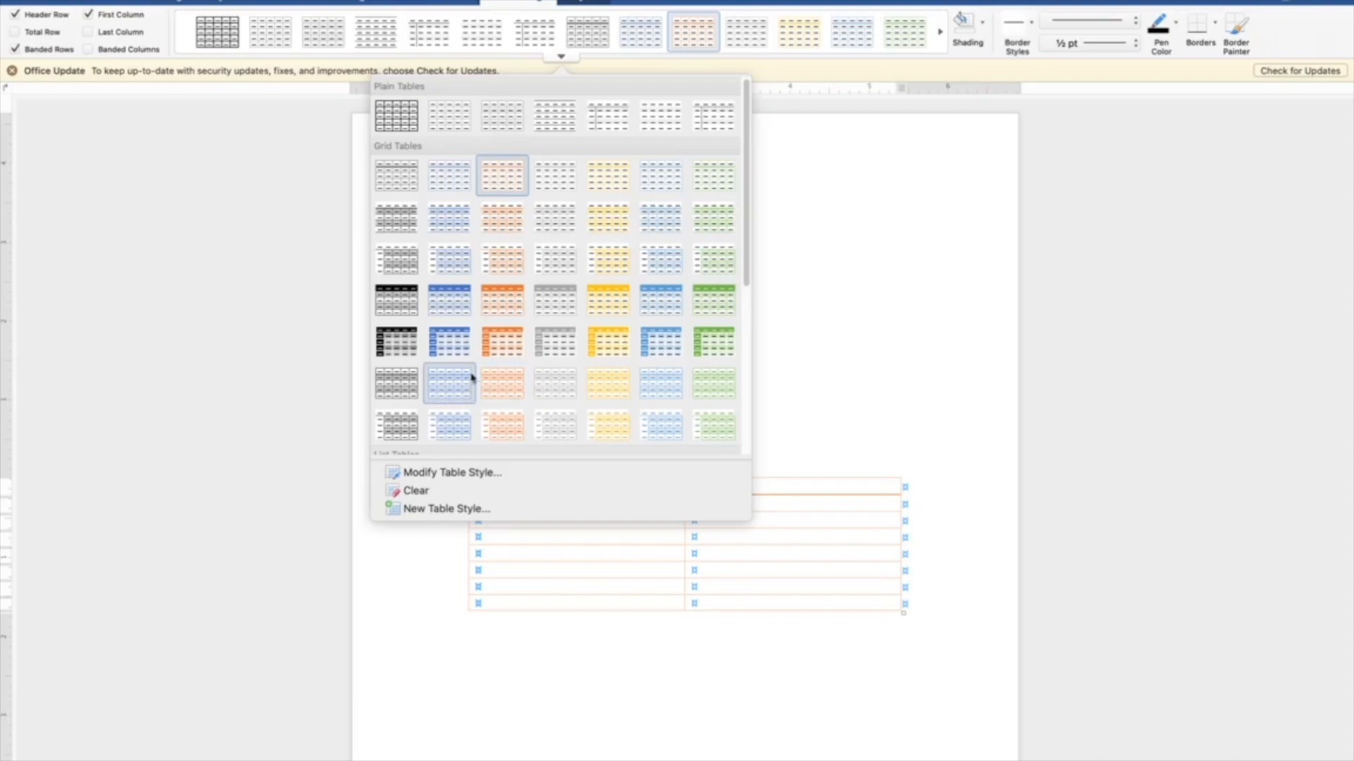
click(649, 305)
click(507, 462)
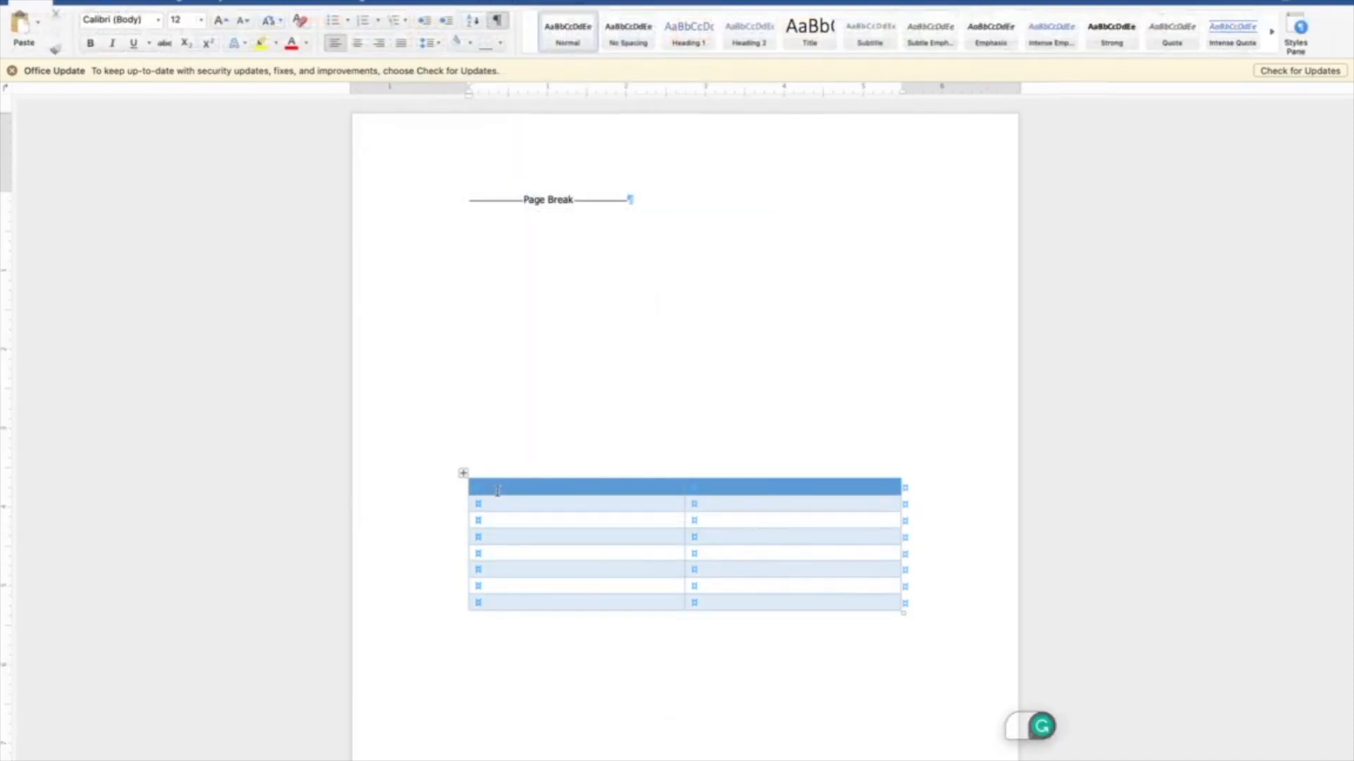
- Enter Title in the table's first cell and MY VIDEO in the cell beside it
click(497, 490)
text(Title)
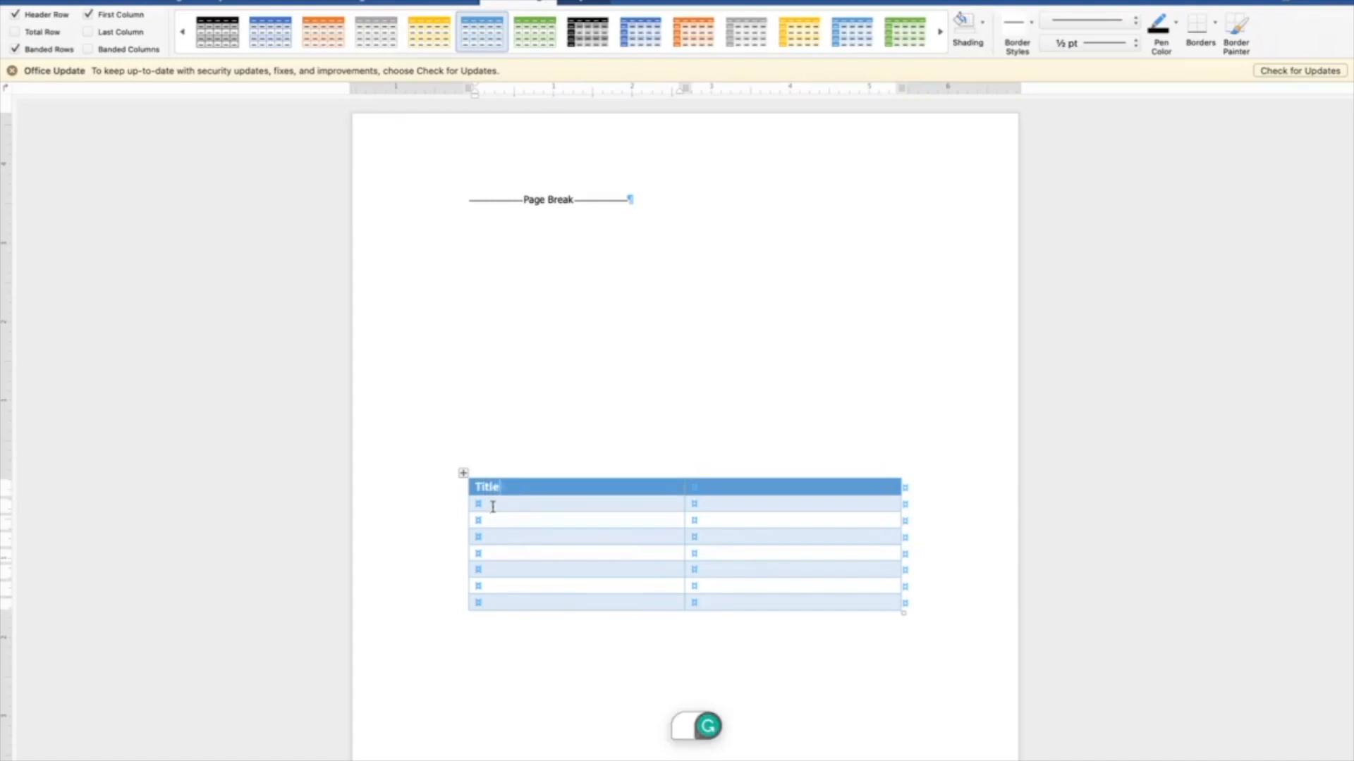
click(756, 490)
text(MY)
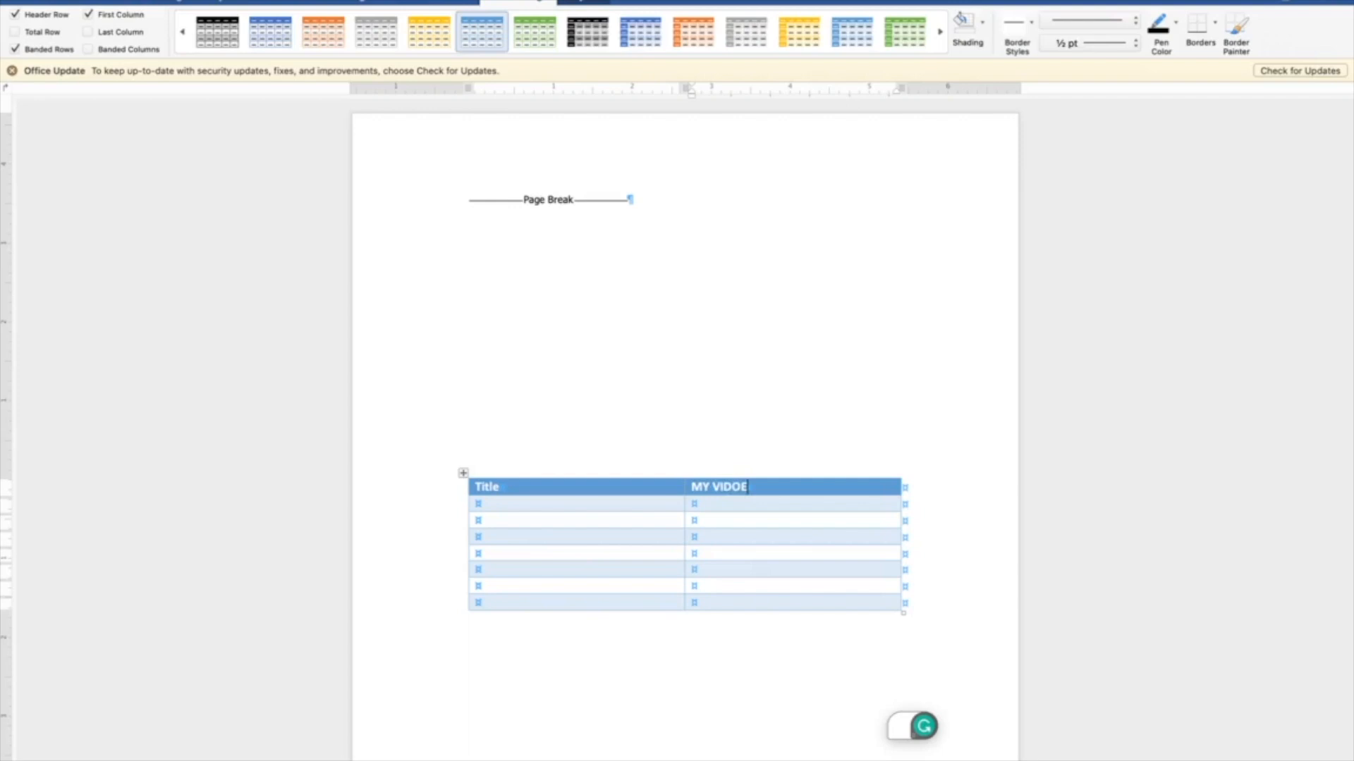
text( VIDEO)
- Insert a built-in Blank header on page two, following item 8 of the instructions
scroll(689, 528, down, 1)
scroll(689, 529, down, 10)
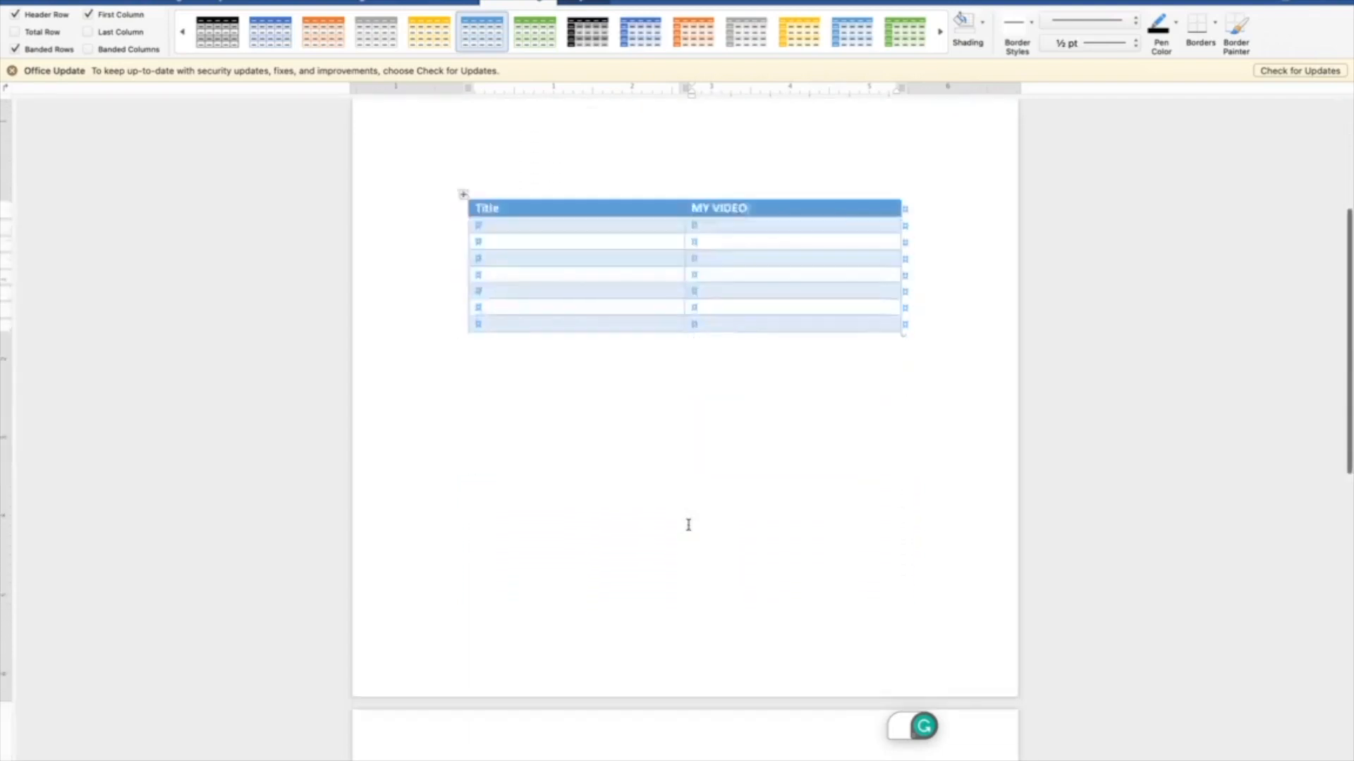
scroll(689, 529, up, 5)
scroll(689, 524, down, 10)
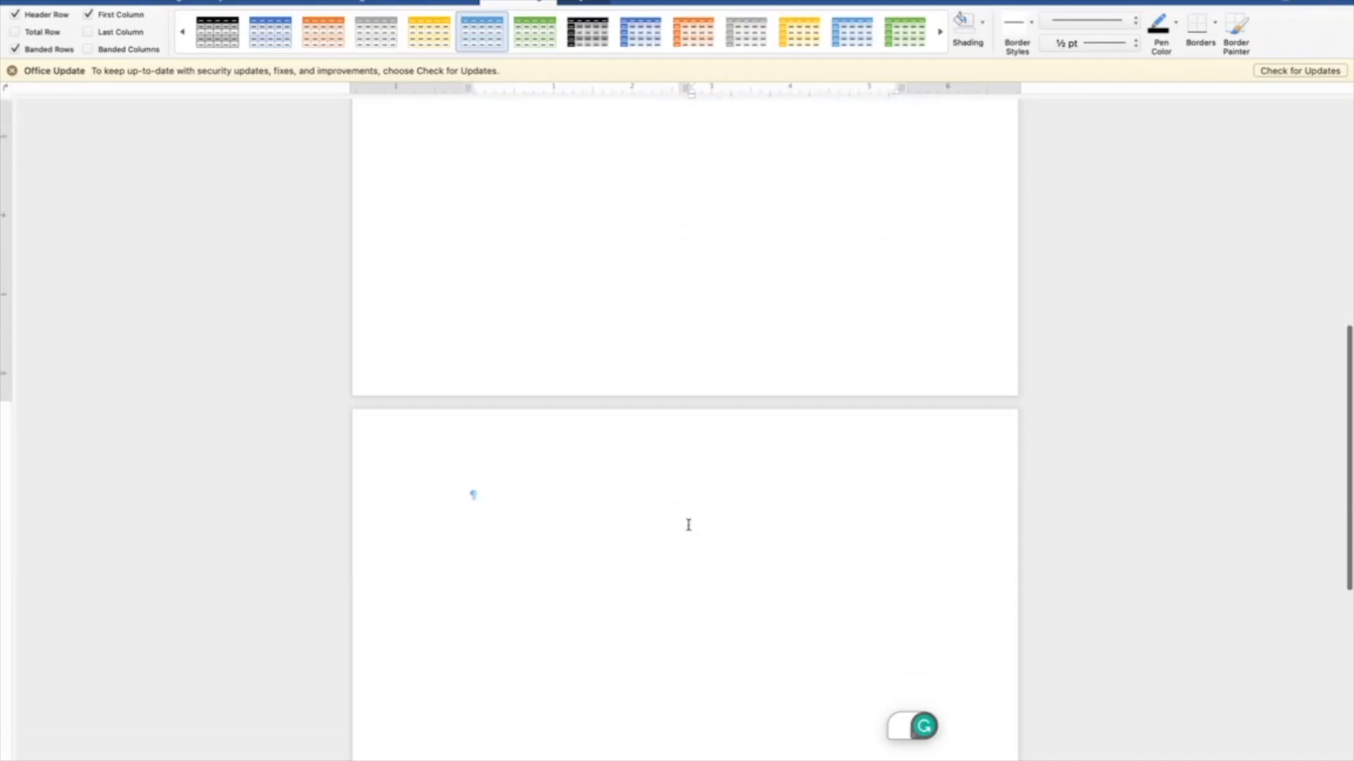
click(495, 268)
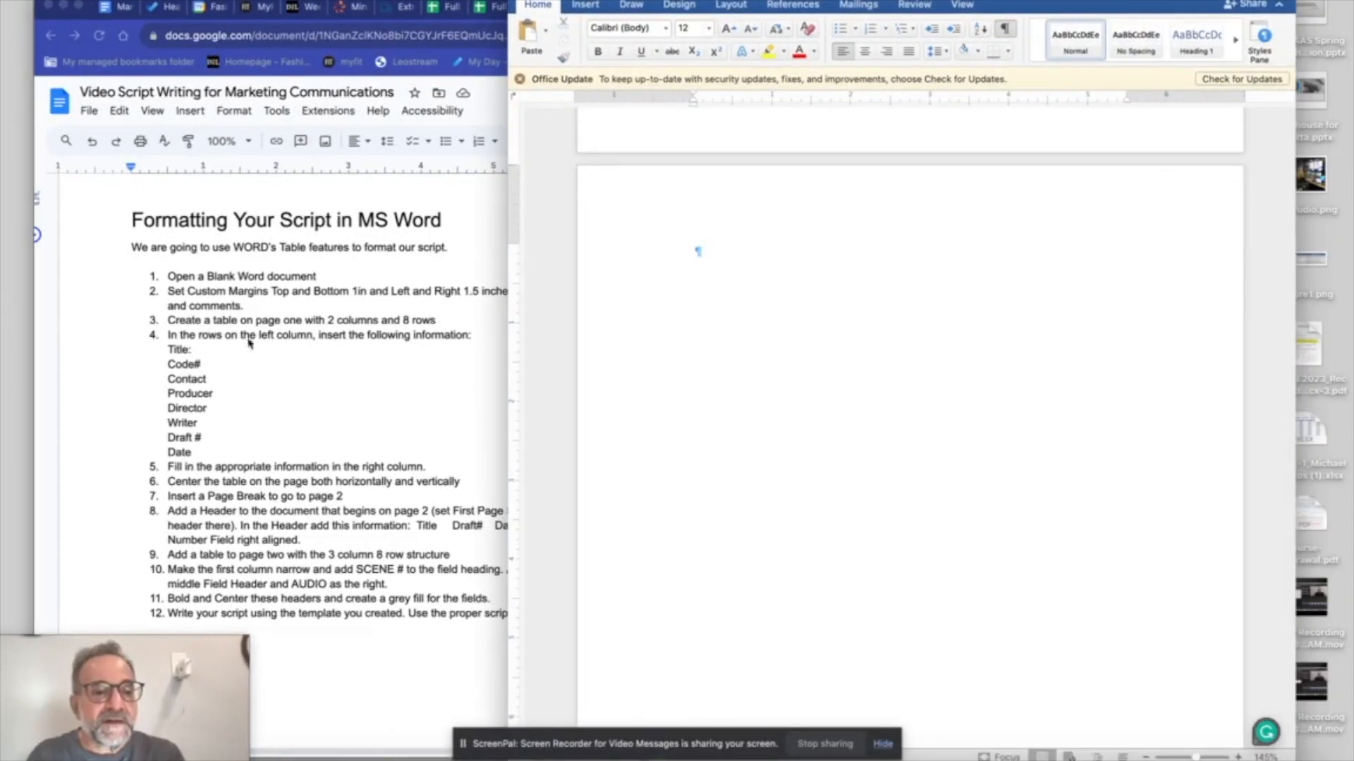
scroll(229, 472, down, 1)
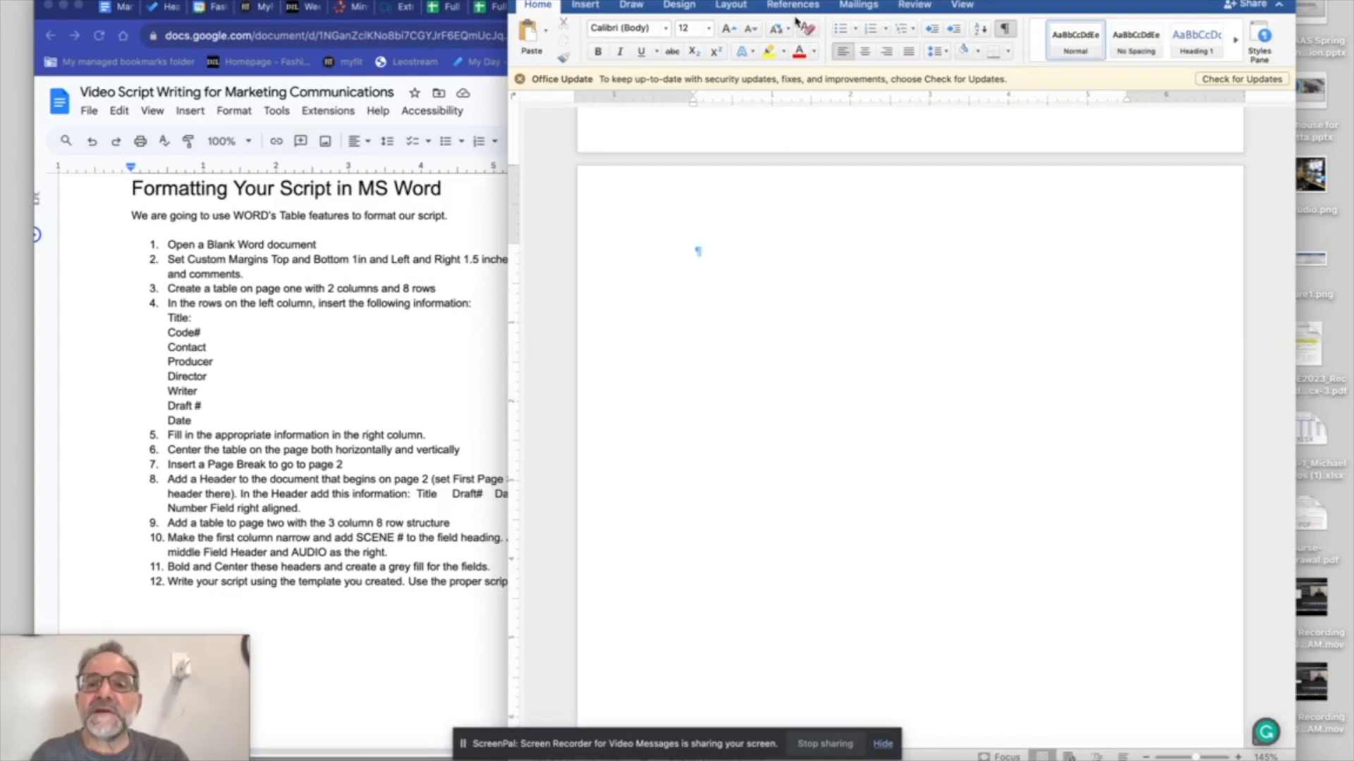
click(589, 6)
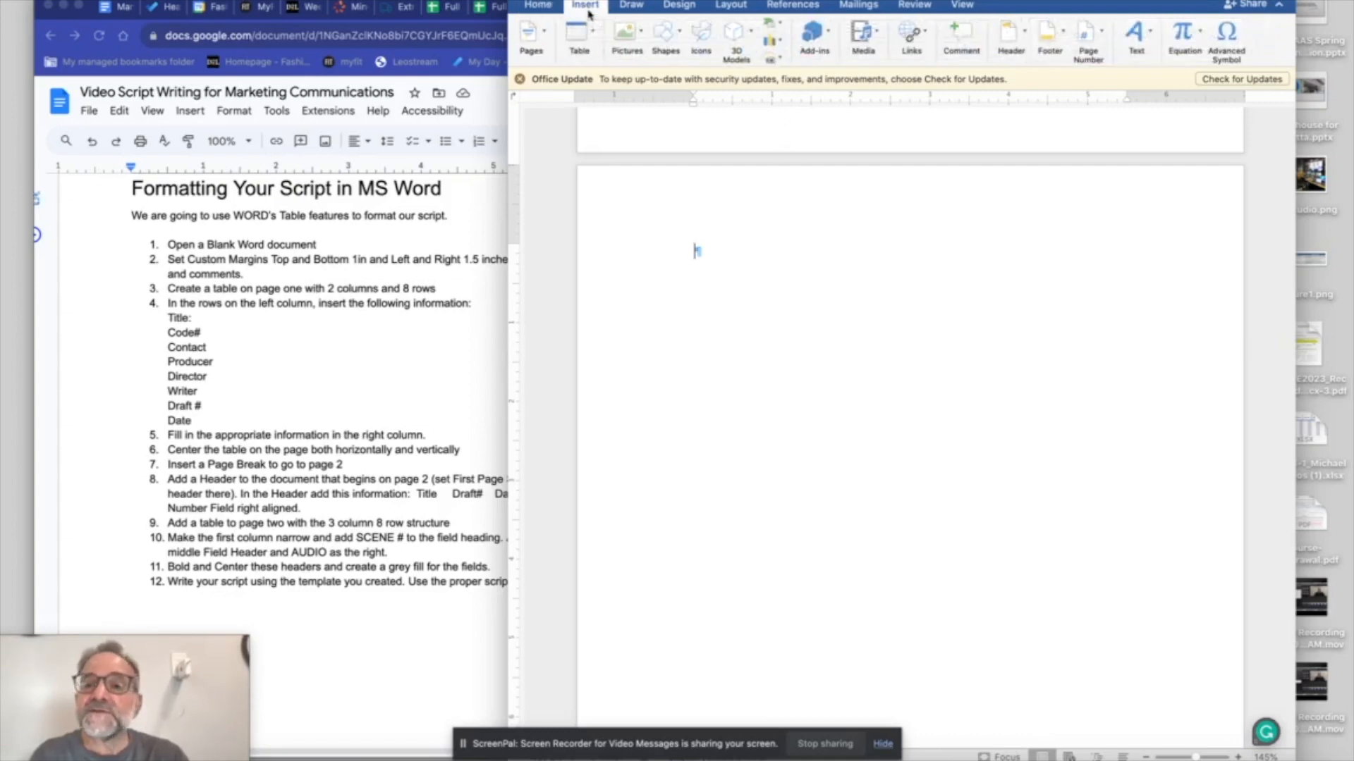
click(1021, 41)
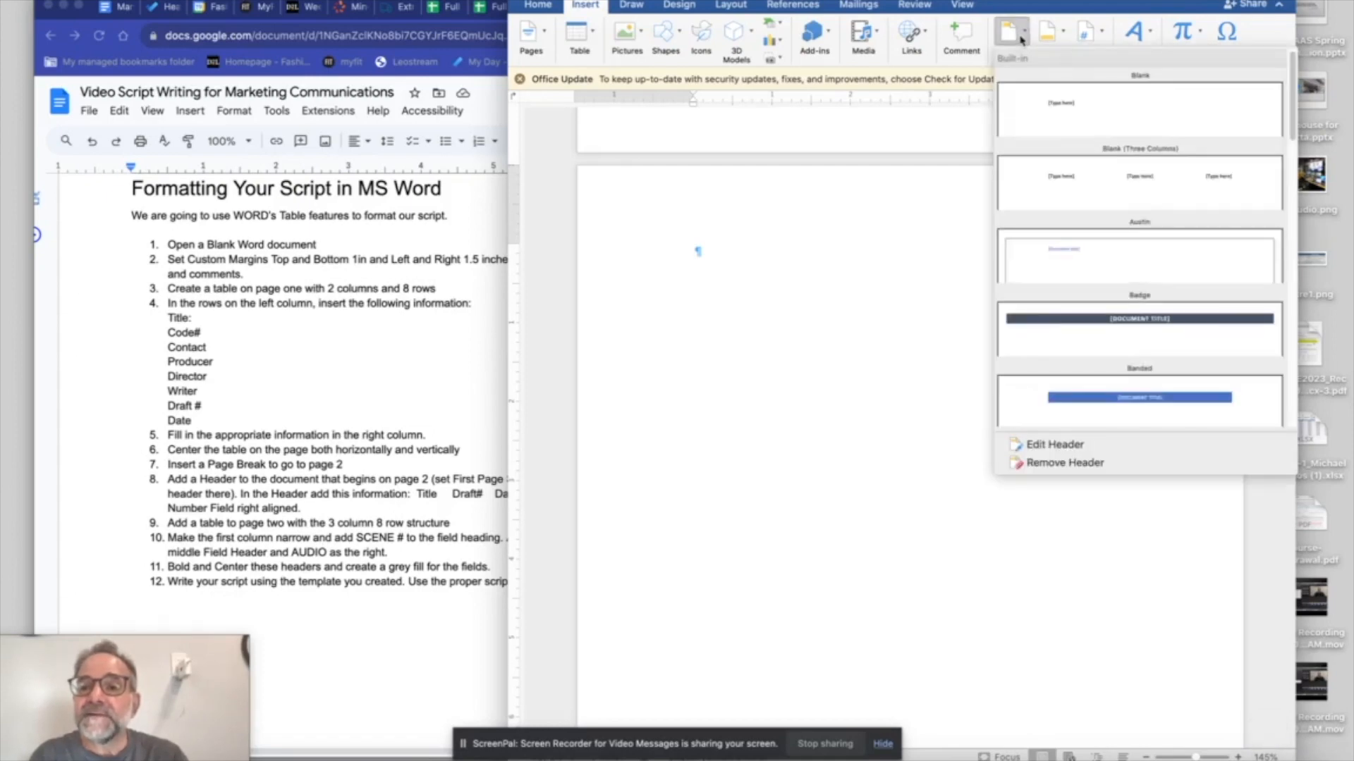
click(1036, 114)
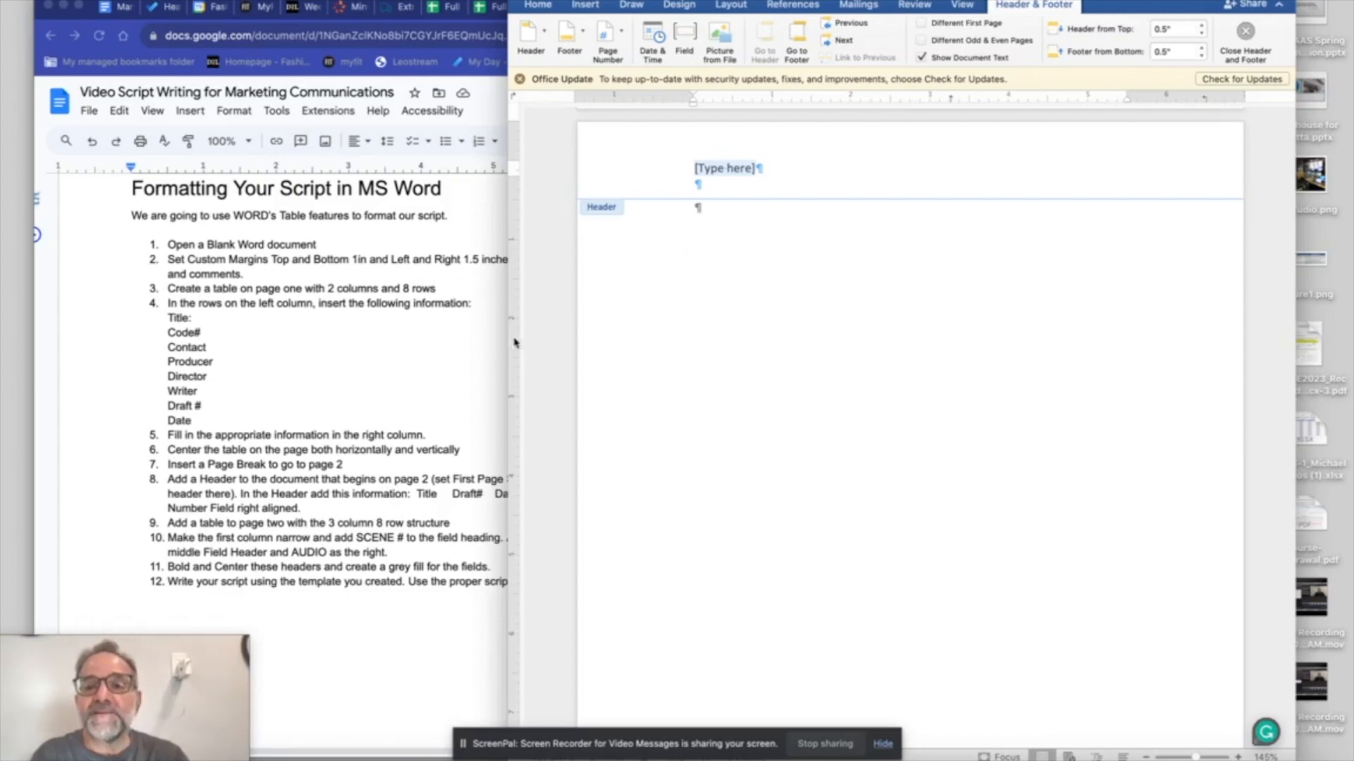
- Enable Different First Page for the header and replace the page-two placeholder text with TITLE
click(921, 23)
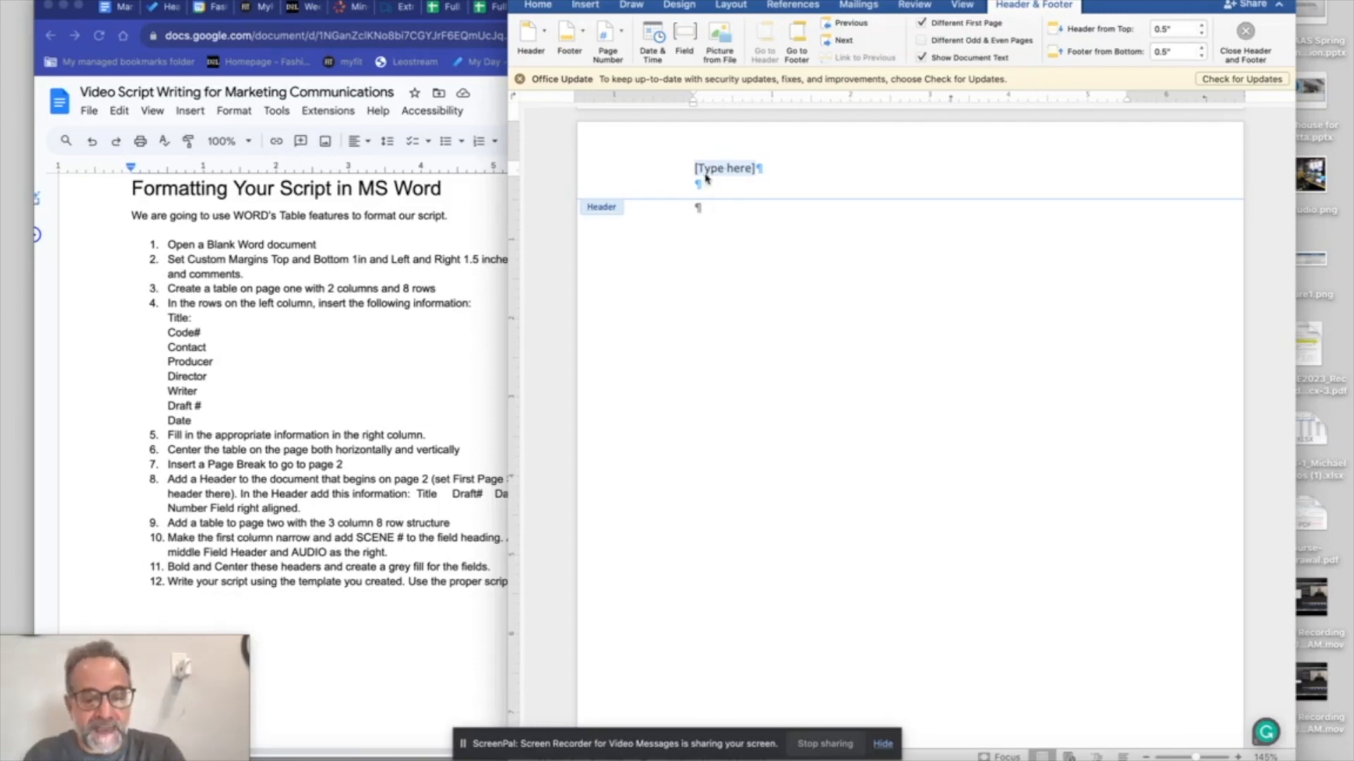
text(TITLE)
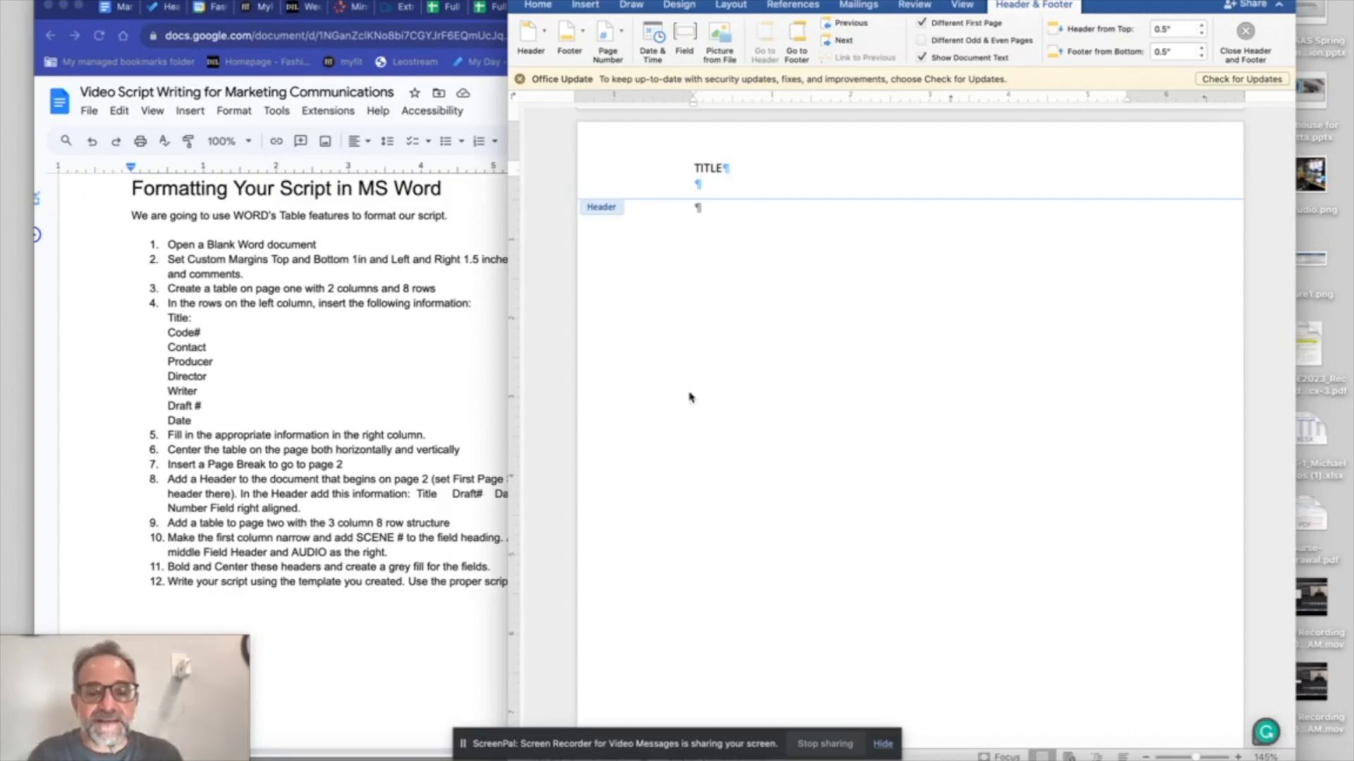
scroll(689, 393, down, 1)
scroll(689, 396, up, 2)
scroll(689, 397, down, 1)
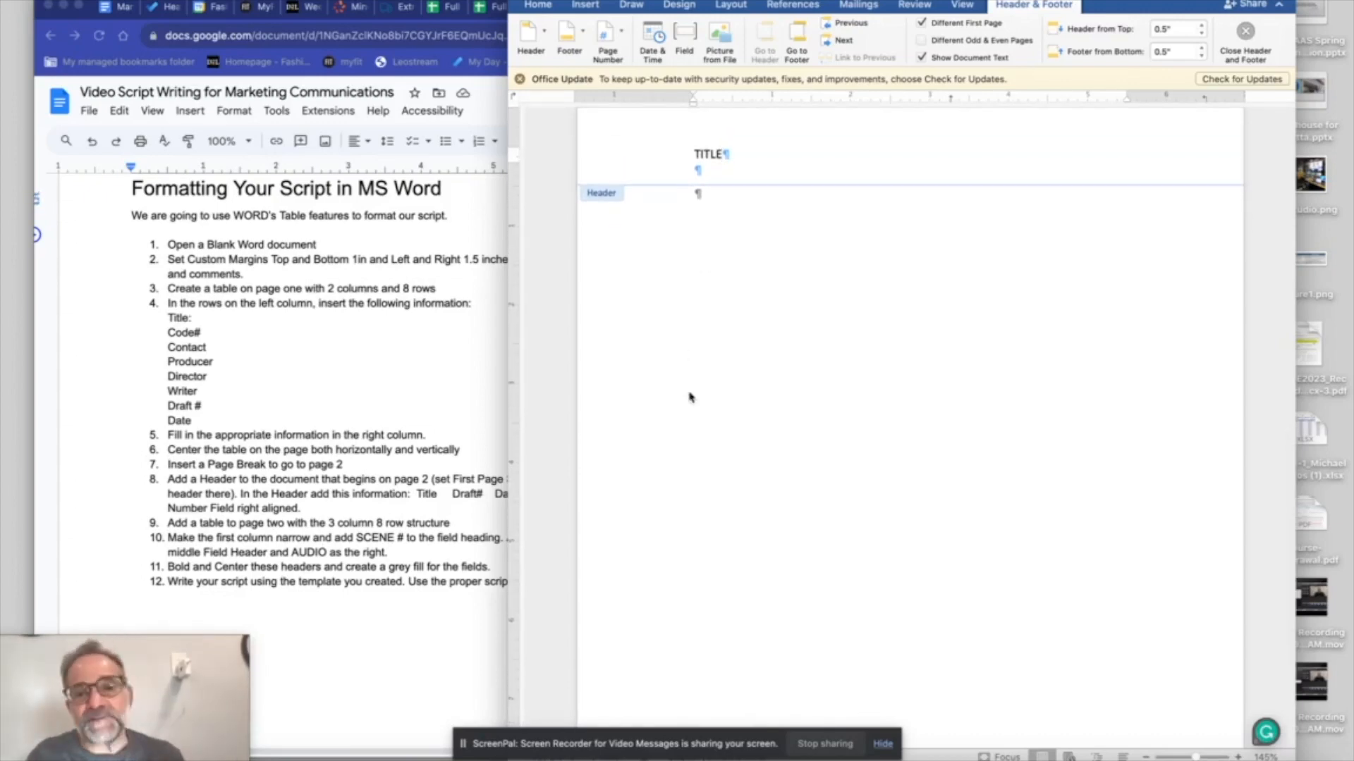
- Add a right-aligned page number to the page-two header without showing it on the first page, and check the title page
scroll(392, 362, down, 1)
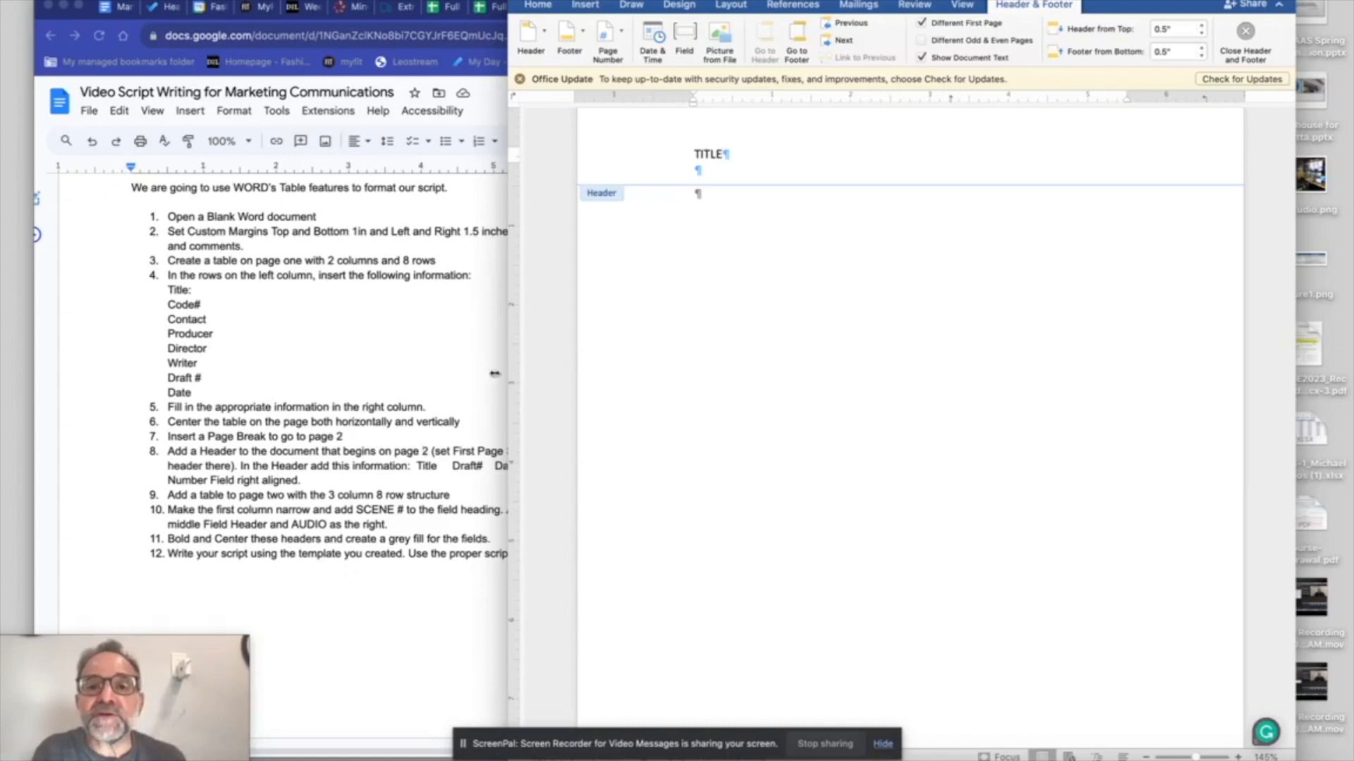
click(620, 39)
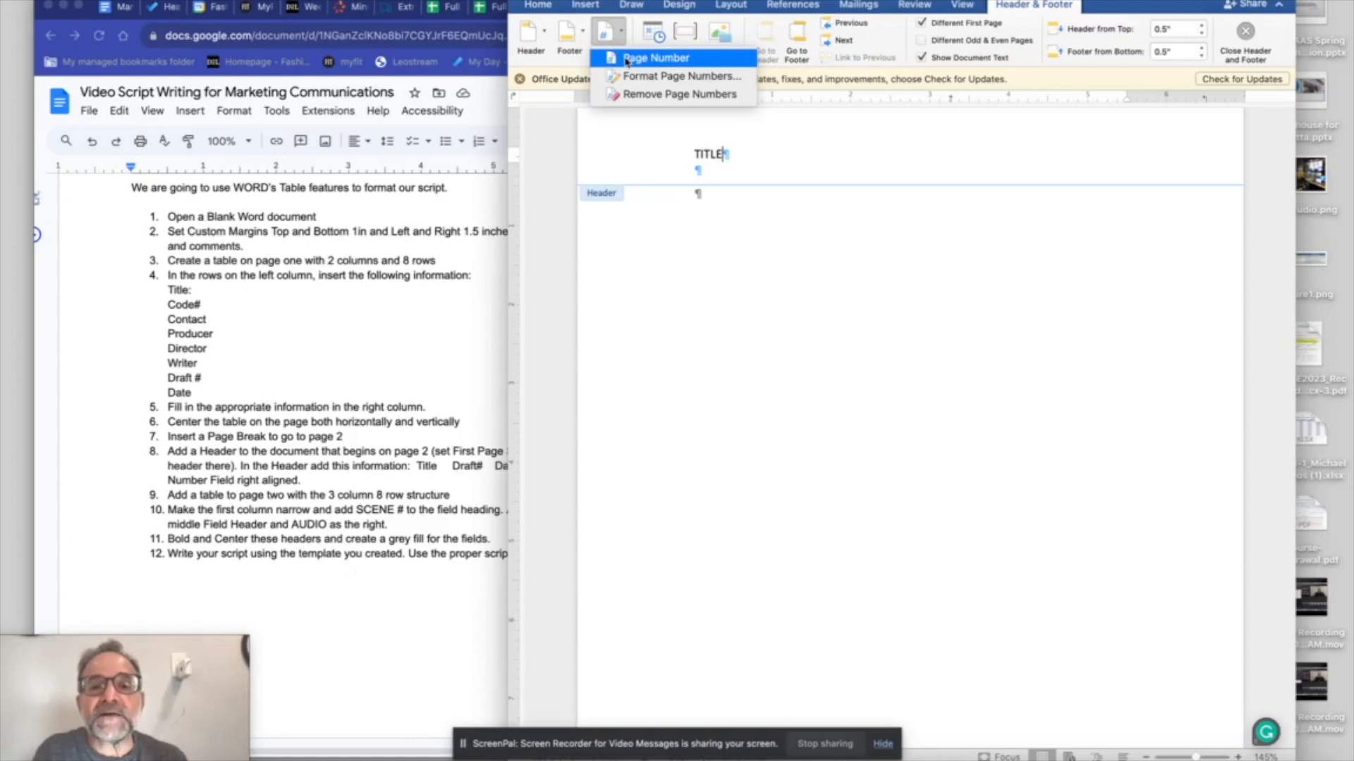
click(626, 57)
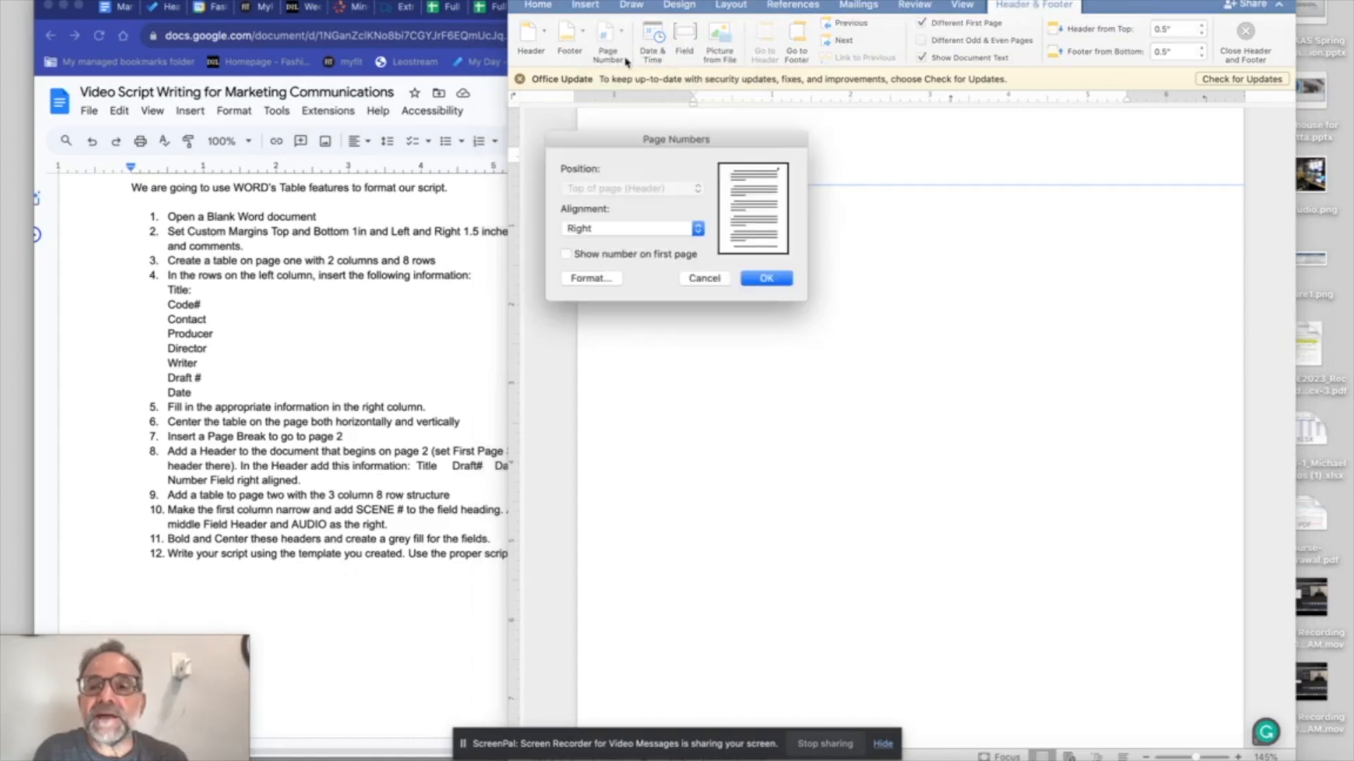
click(758, 279)
scroll(784, 268, up, 3)
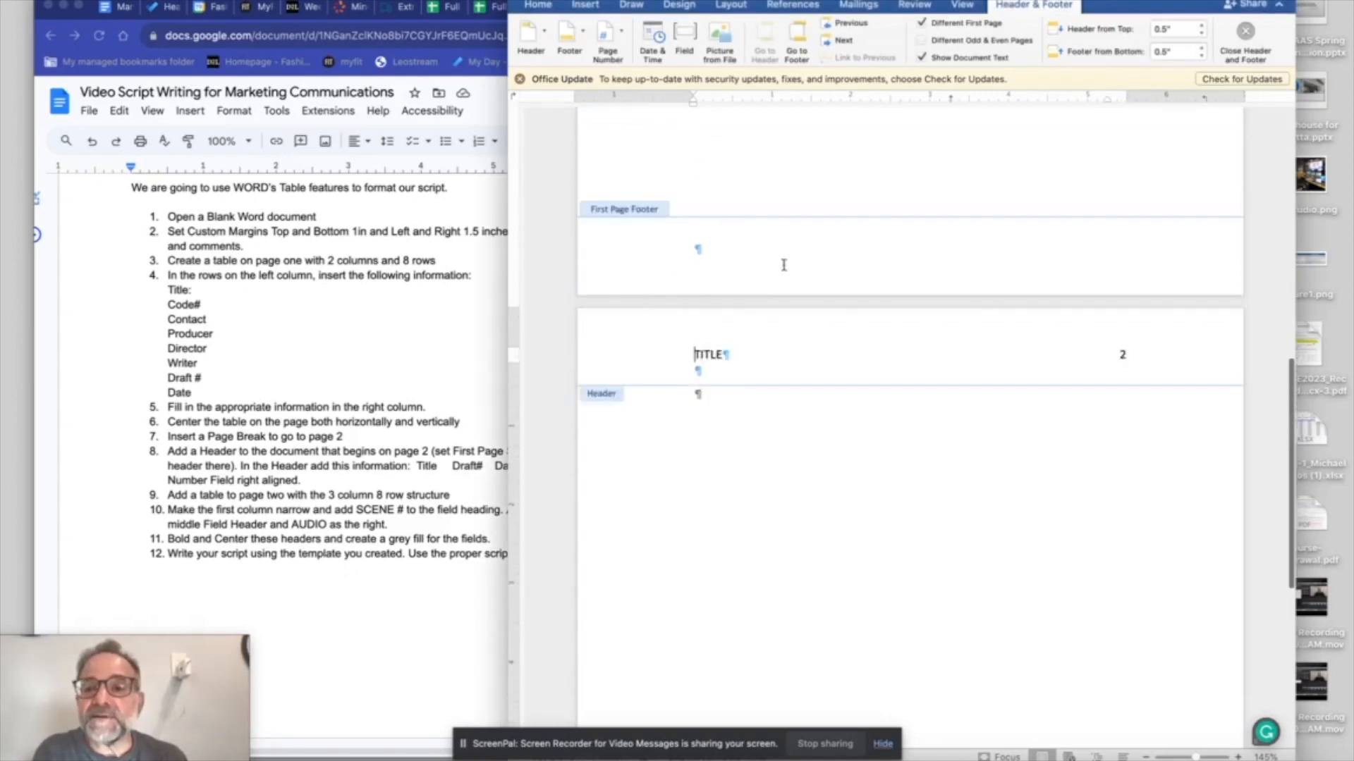
scroll(1143, 426, up, 10)
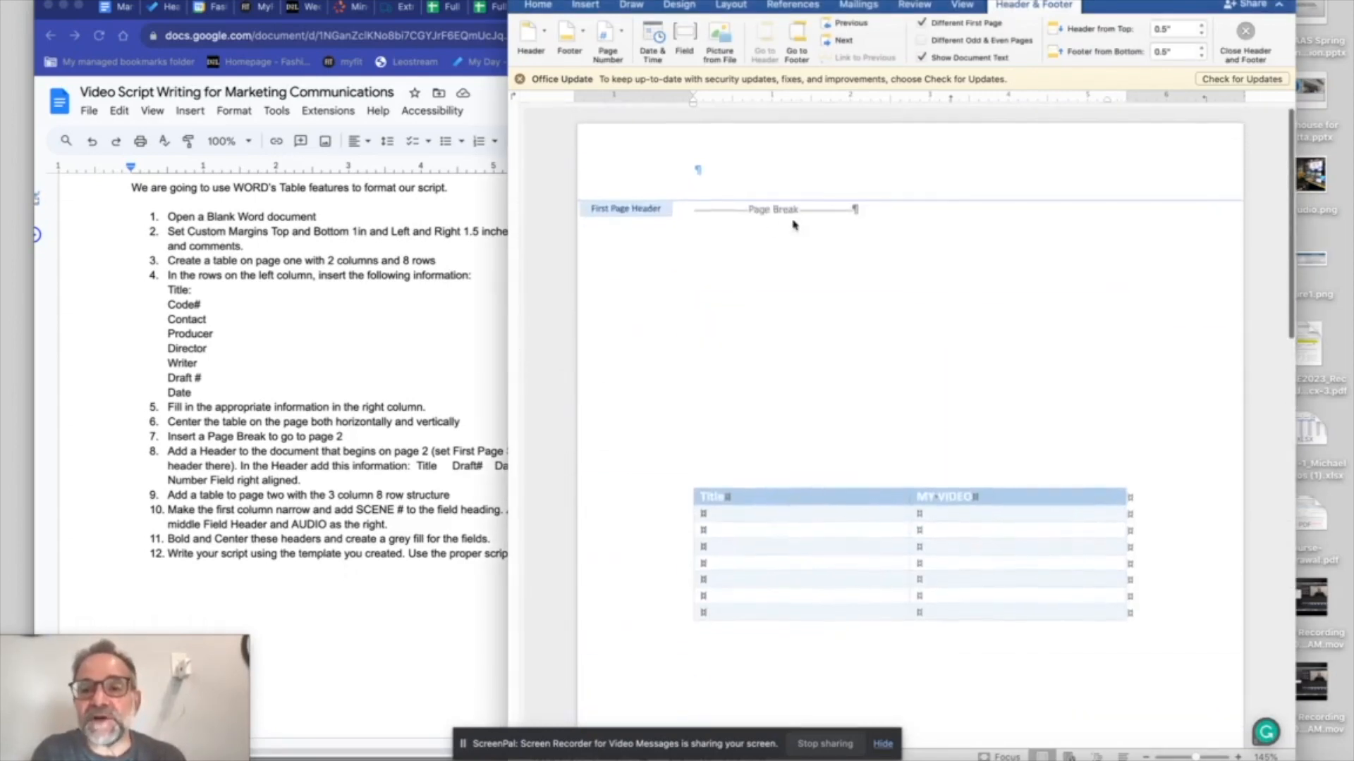
- Insert a 3-column, 8-row table in the body of page two, with a narrow first column and two similarly wide remaining columns
scroll(1079, 156, down, 10)
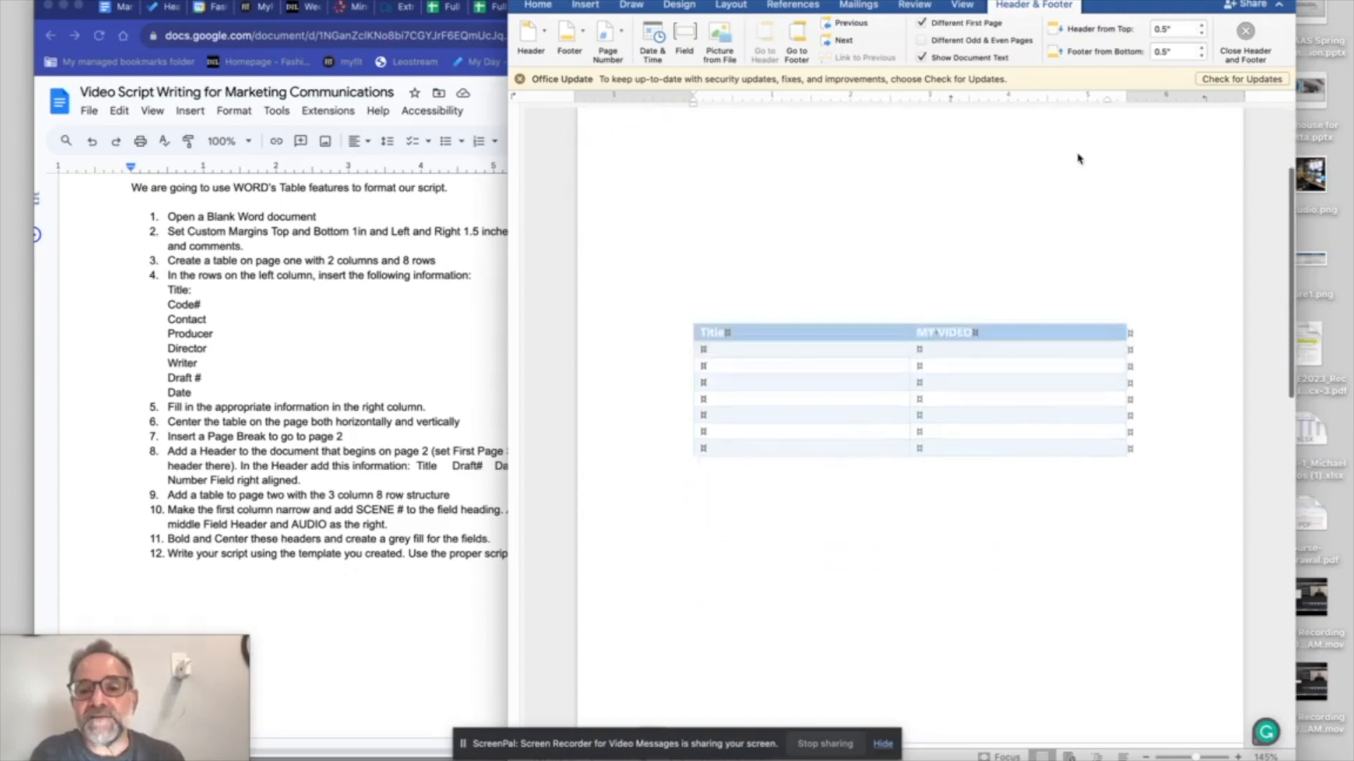
scroll(1077, 152, down, 3)
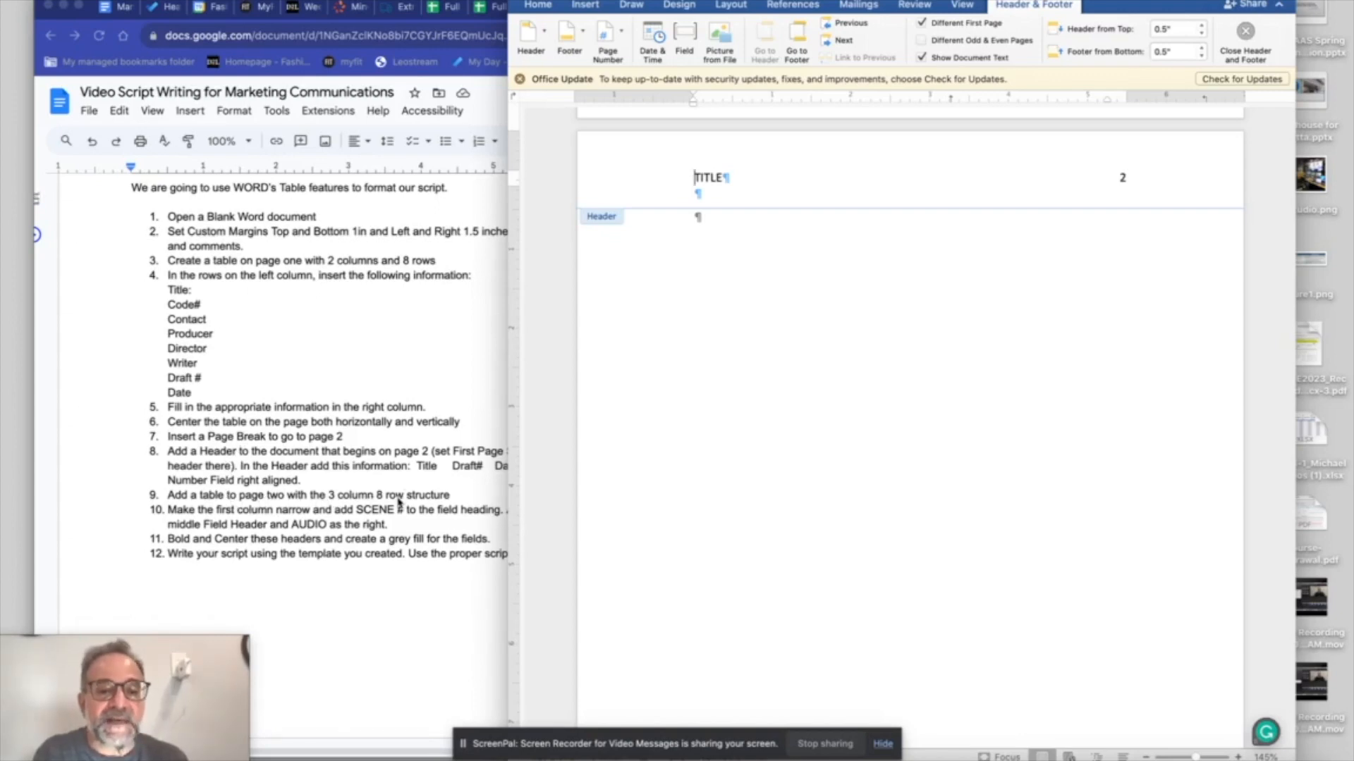
double_click(719, 331)
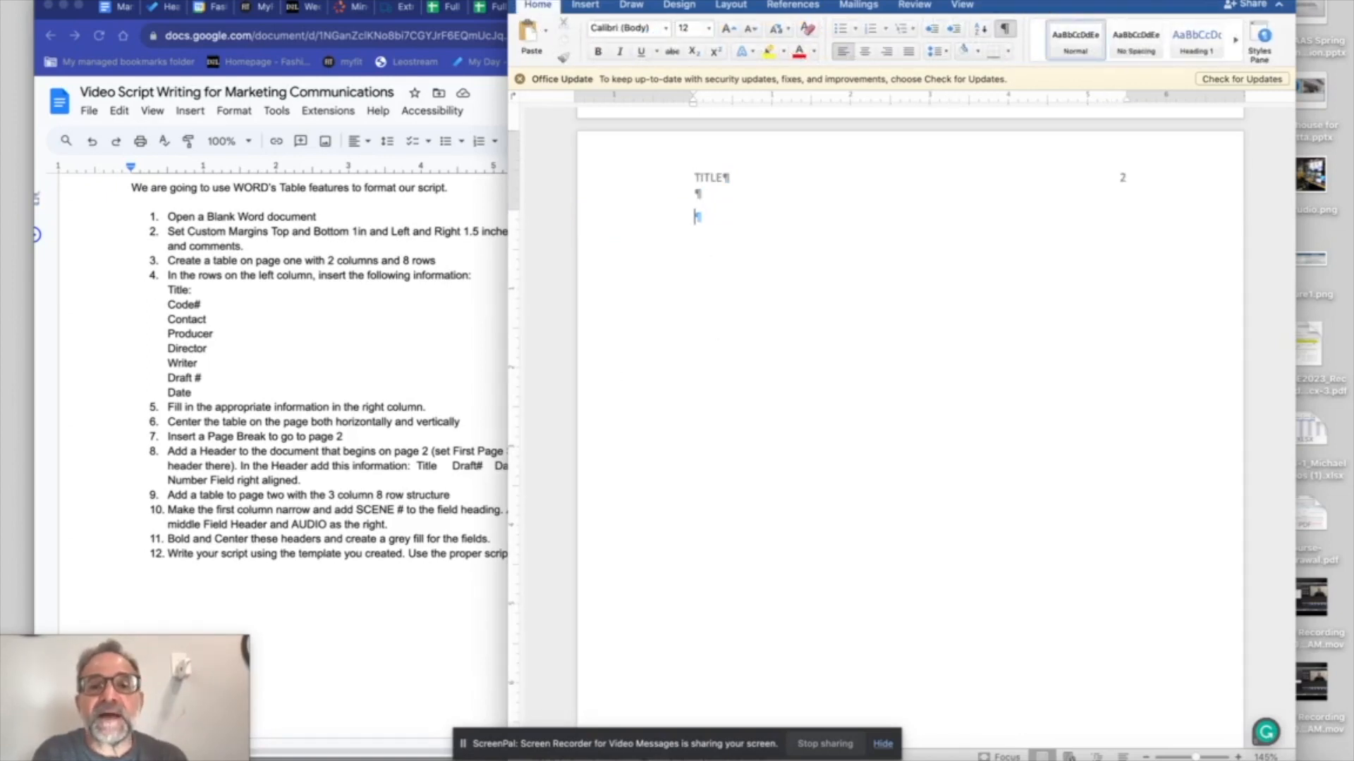
click(576, 7)
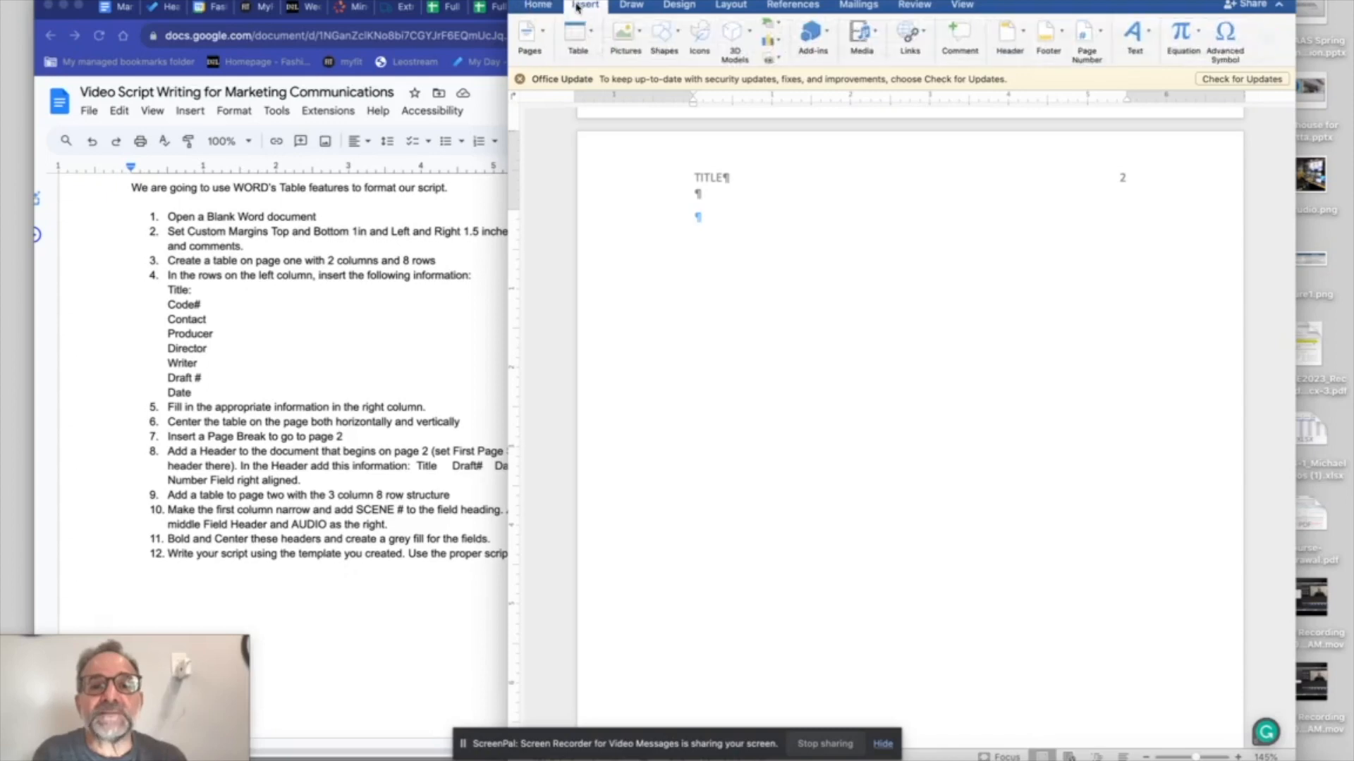
click(593, 35)
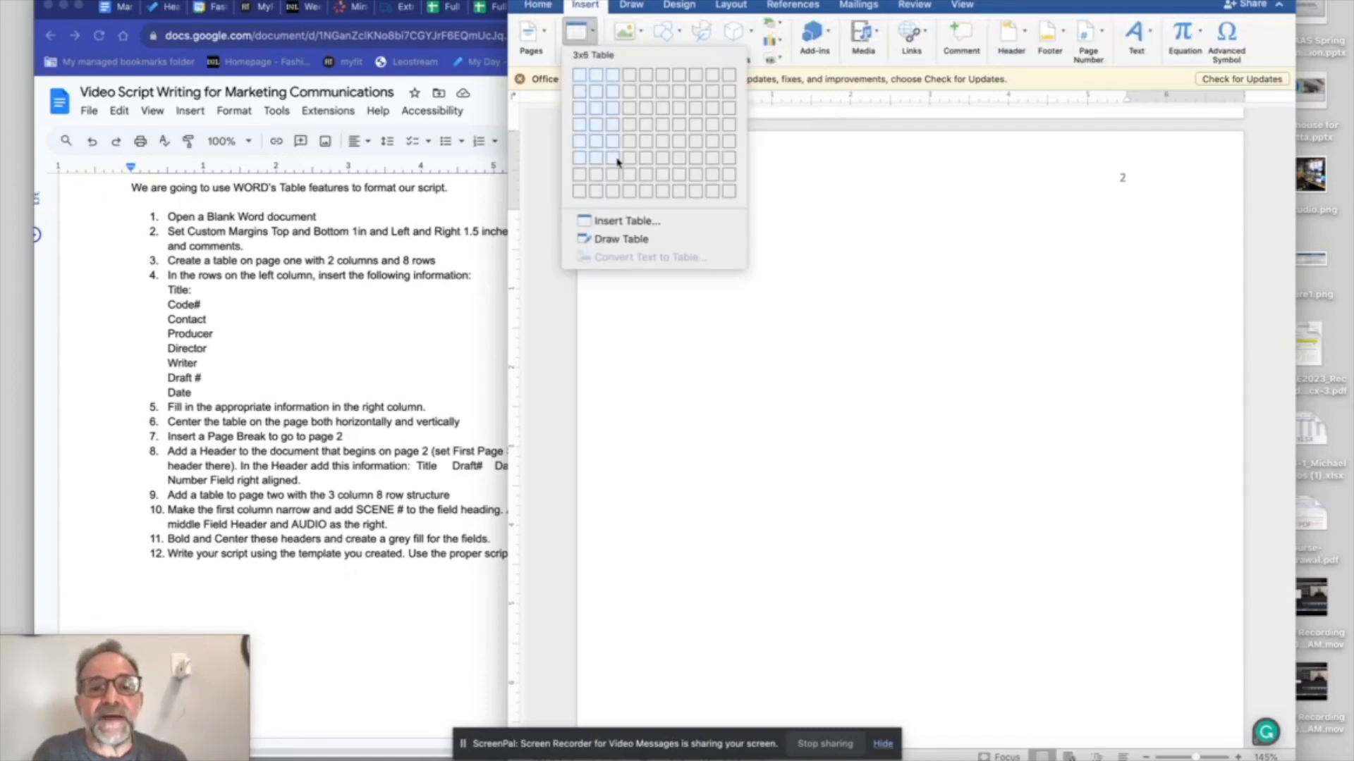
click(612, 191)
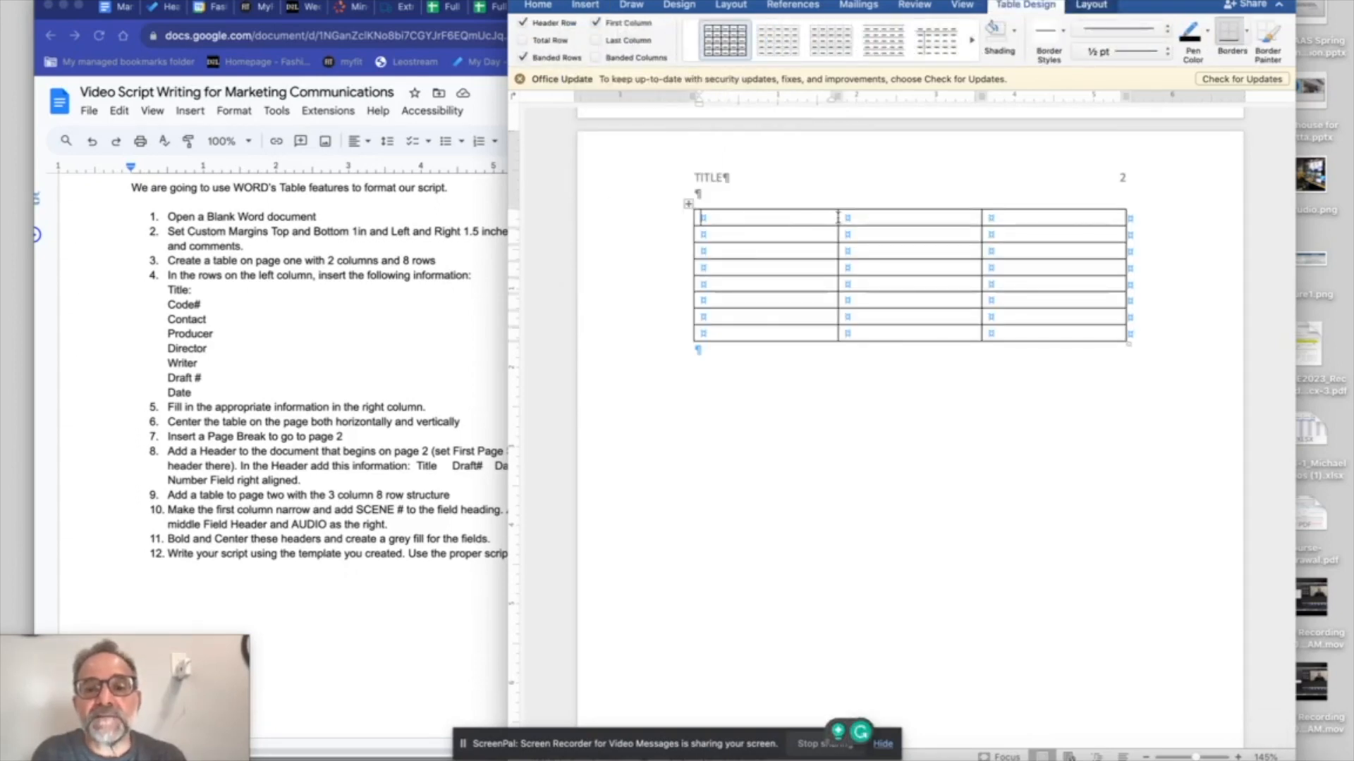
drag(837, 216, 720, 219)
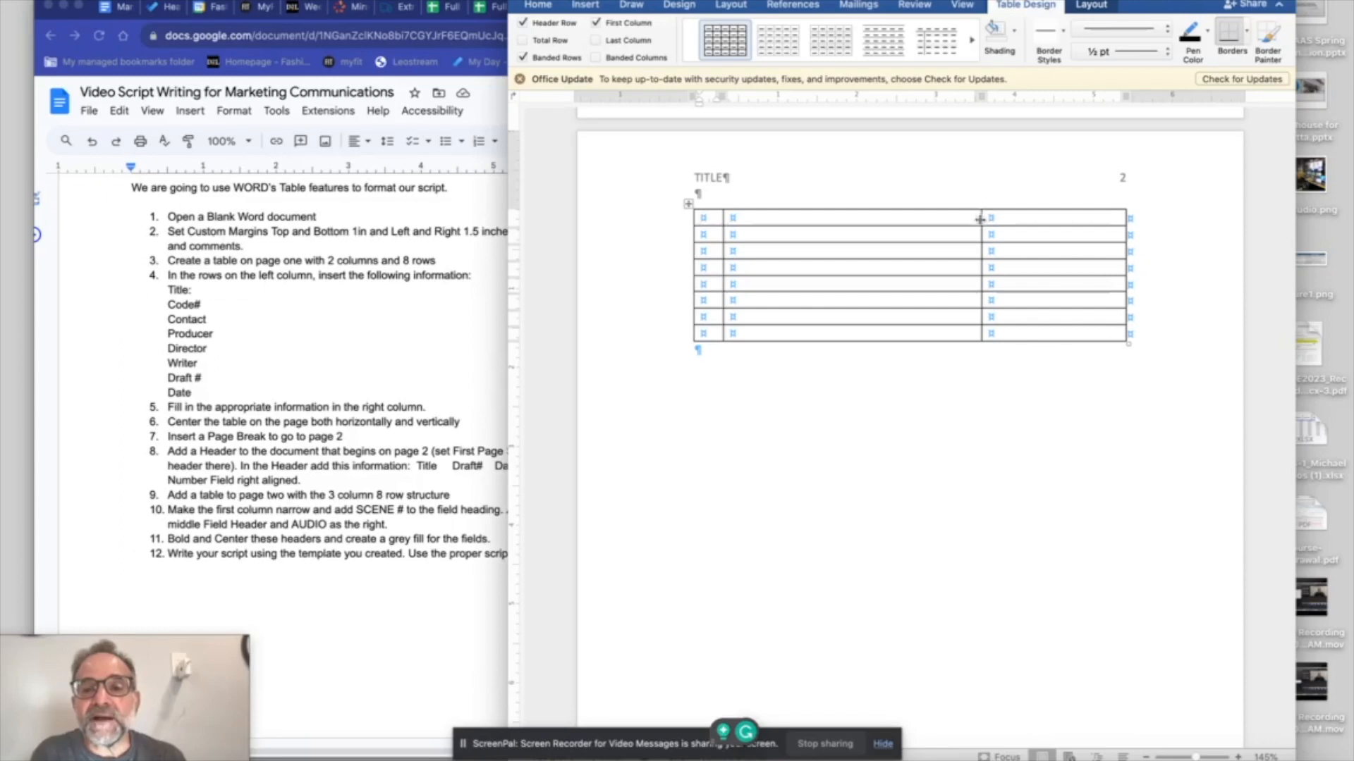
drag(979, 217, 934, 217)
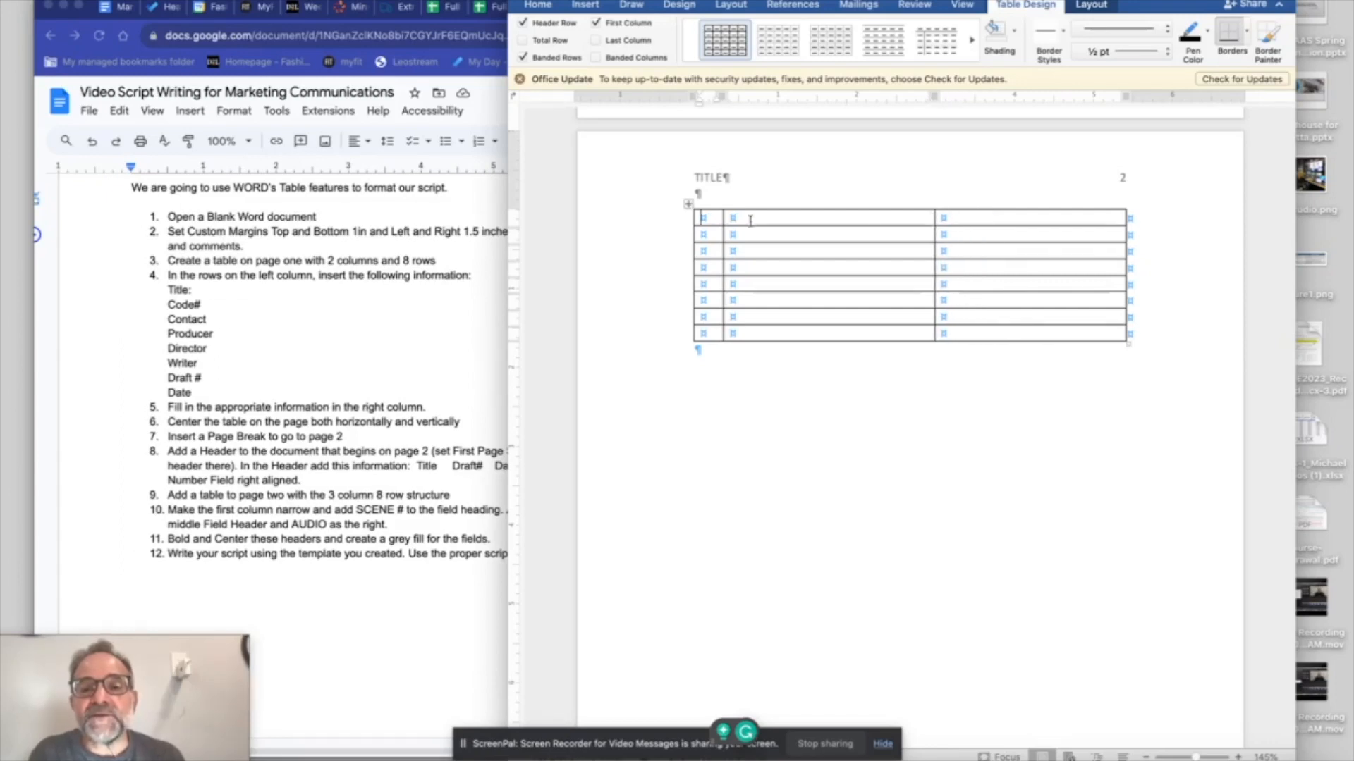
- Enter Scene # as the heading of the narrow first column in the page-two table
text(Scen)
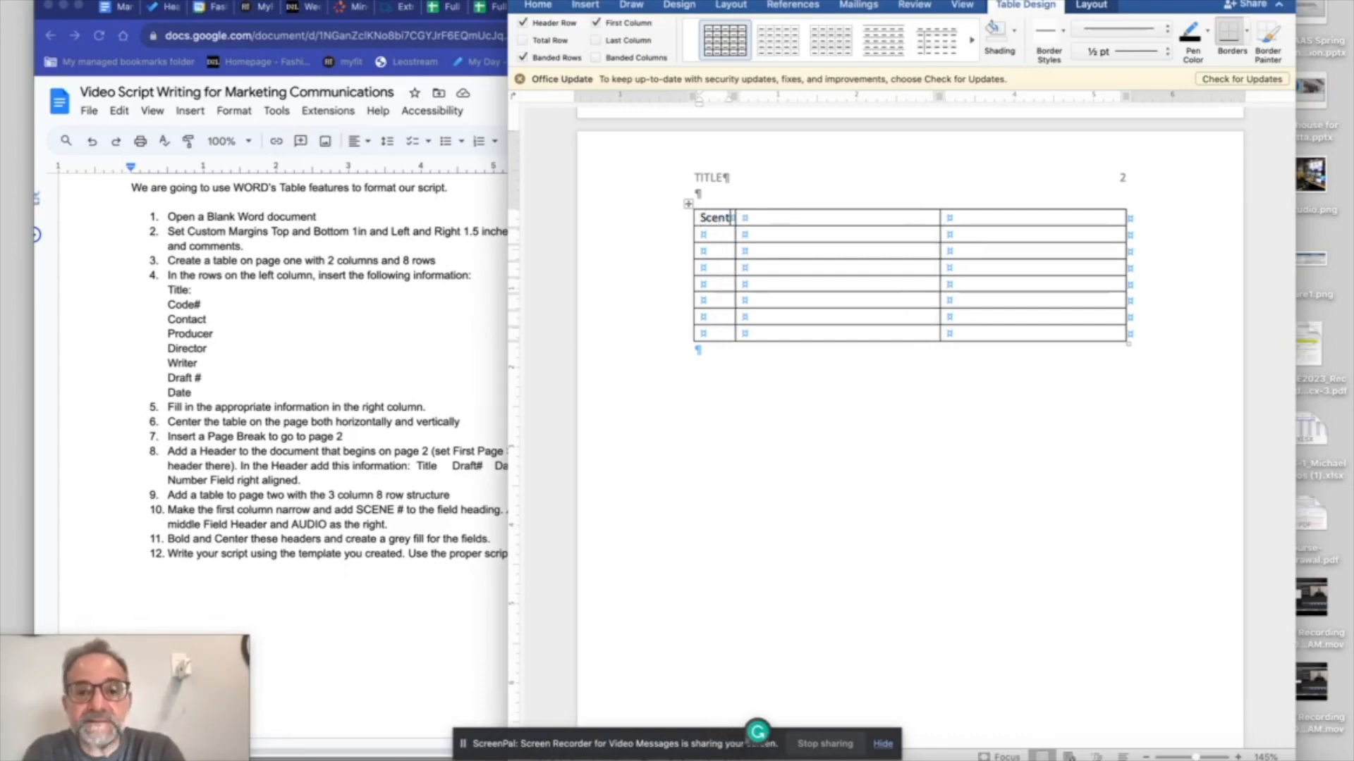
text(ne)
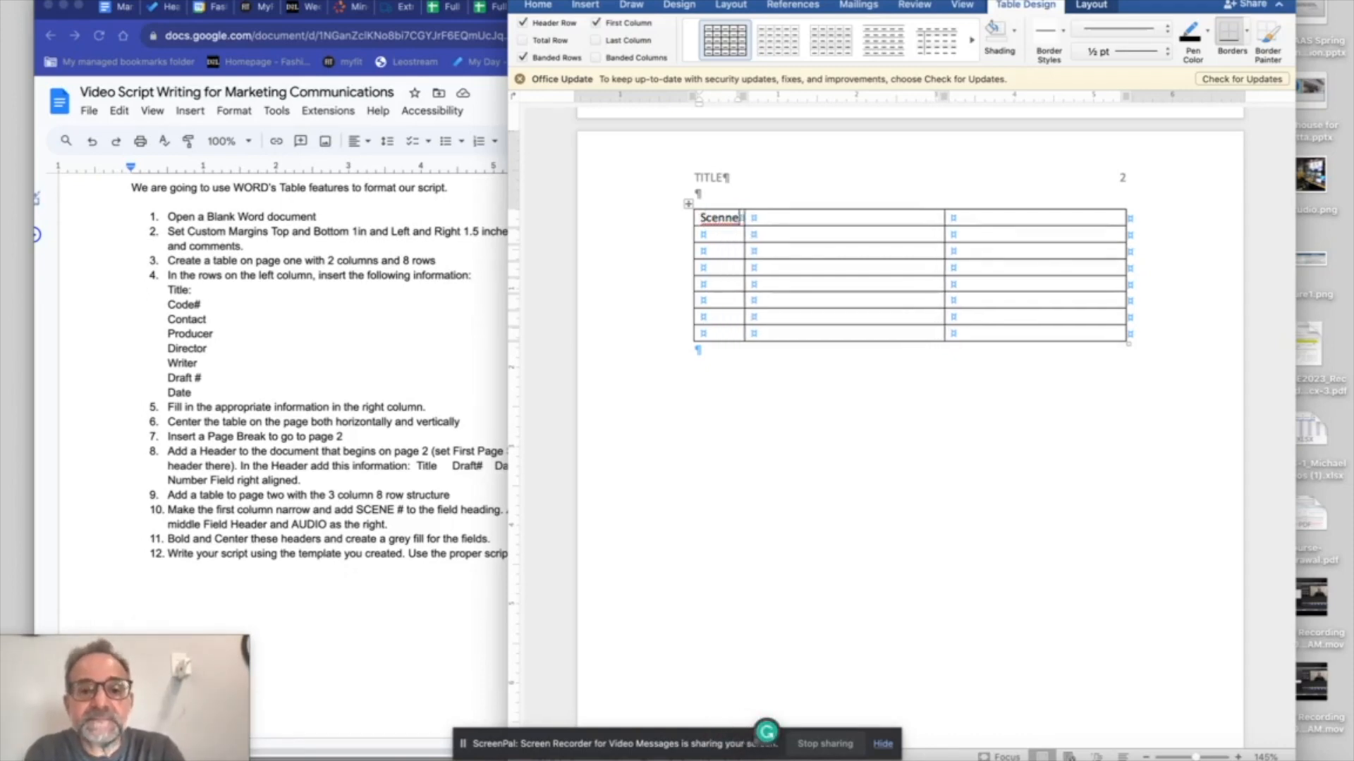
key(BackSpace)
key(BackSpace)
key(BackSpace)
text(ne )
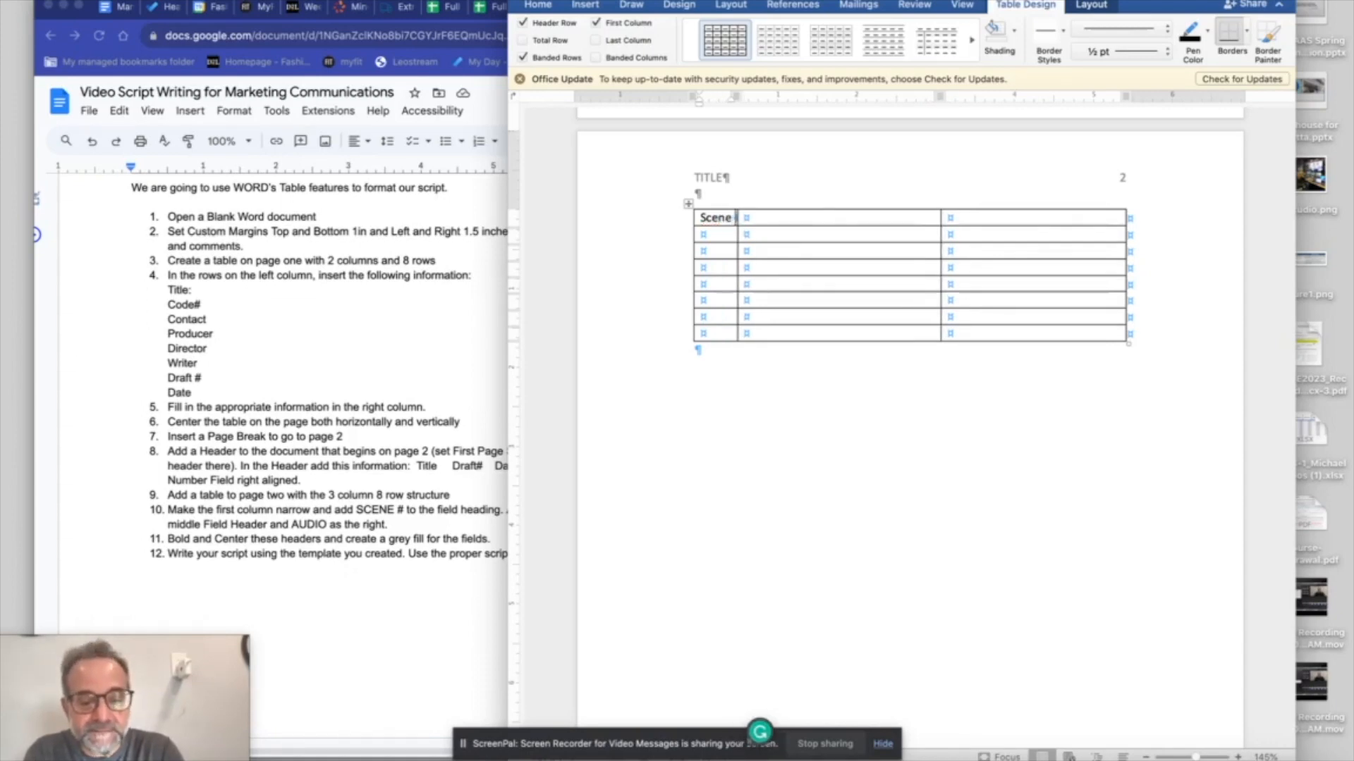
text(#)
- Number the first three rows below the Scene # heading 1, 2 and 3
click(713, 250)
text(1)
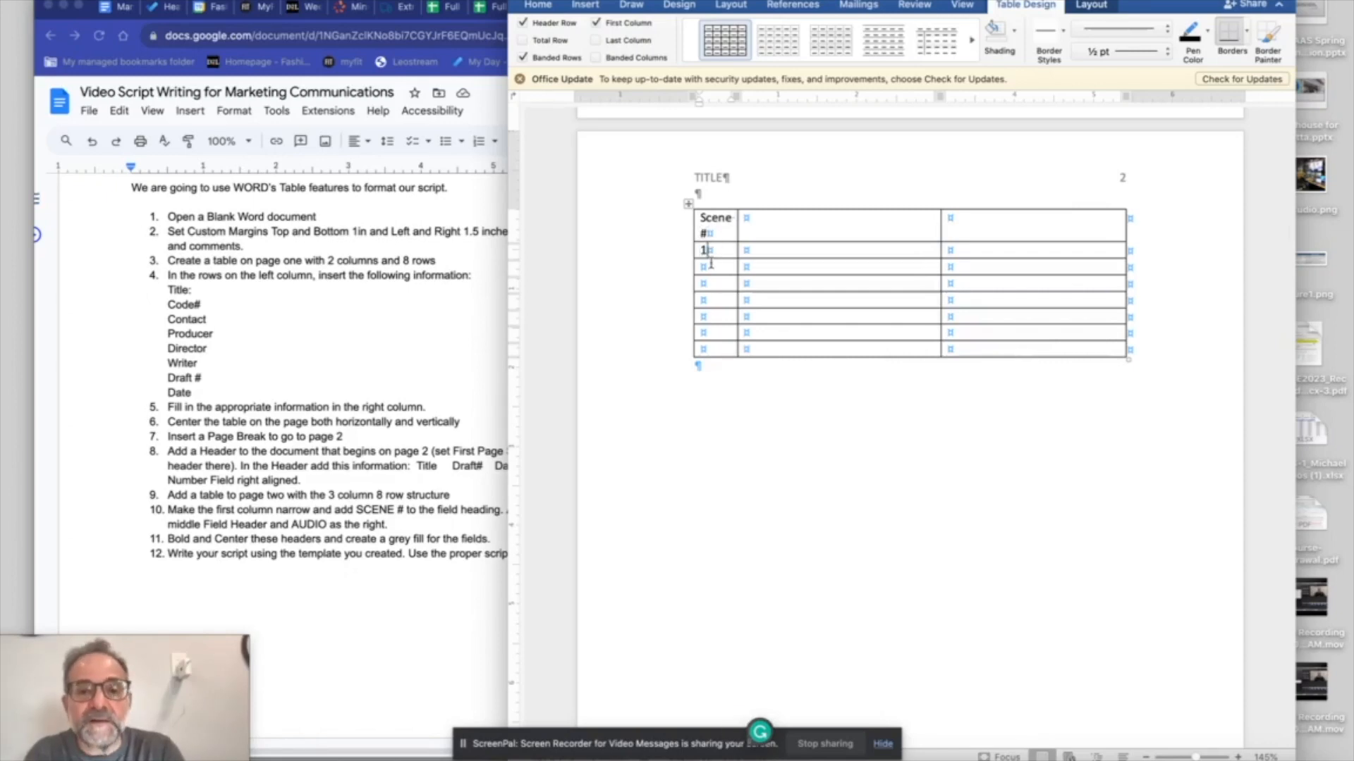
text(2)
click(704, 283)
text(3)
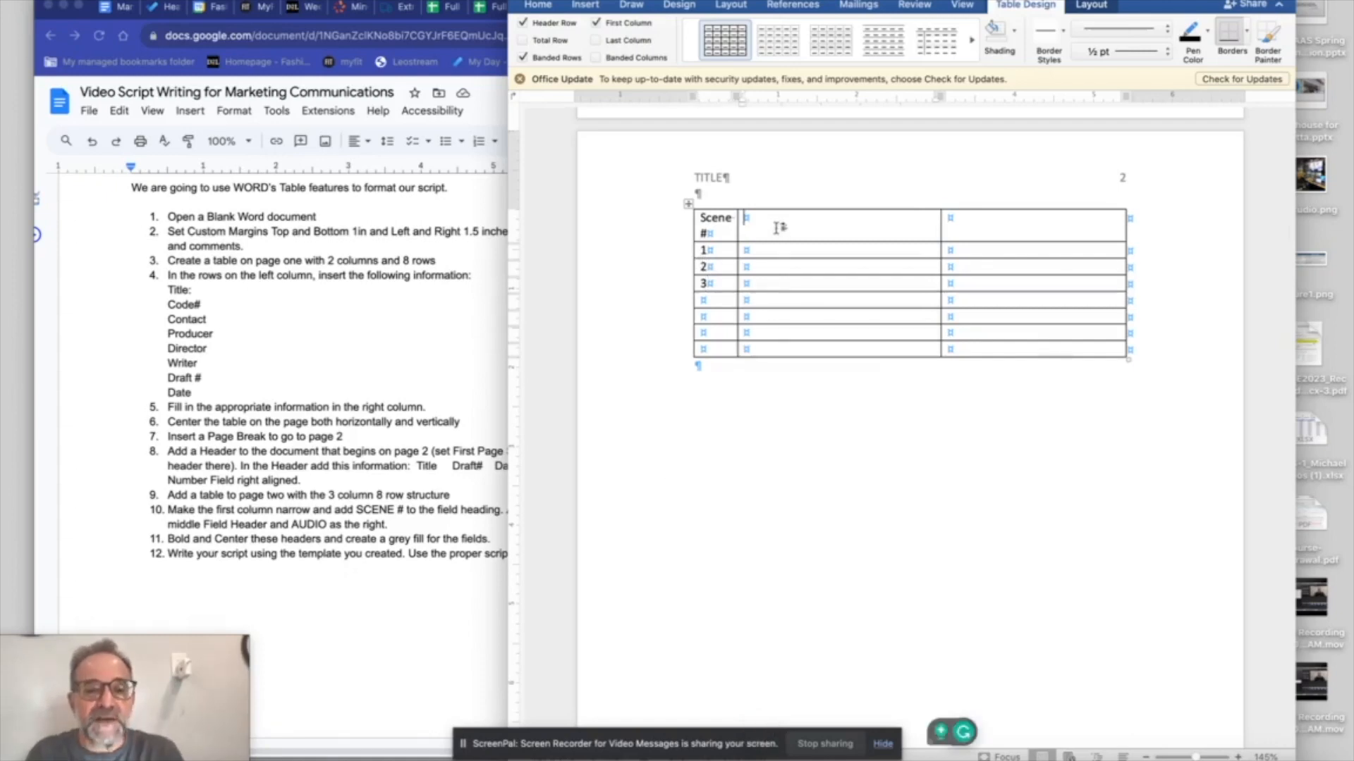
- Enter Video as the middle column's heading and Audio as the third column's heading
text(Video)
key(Tab)
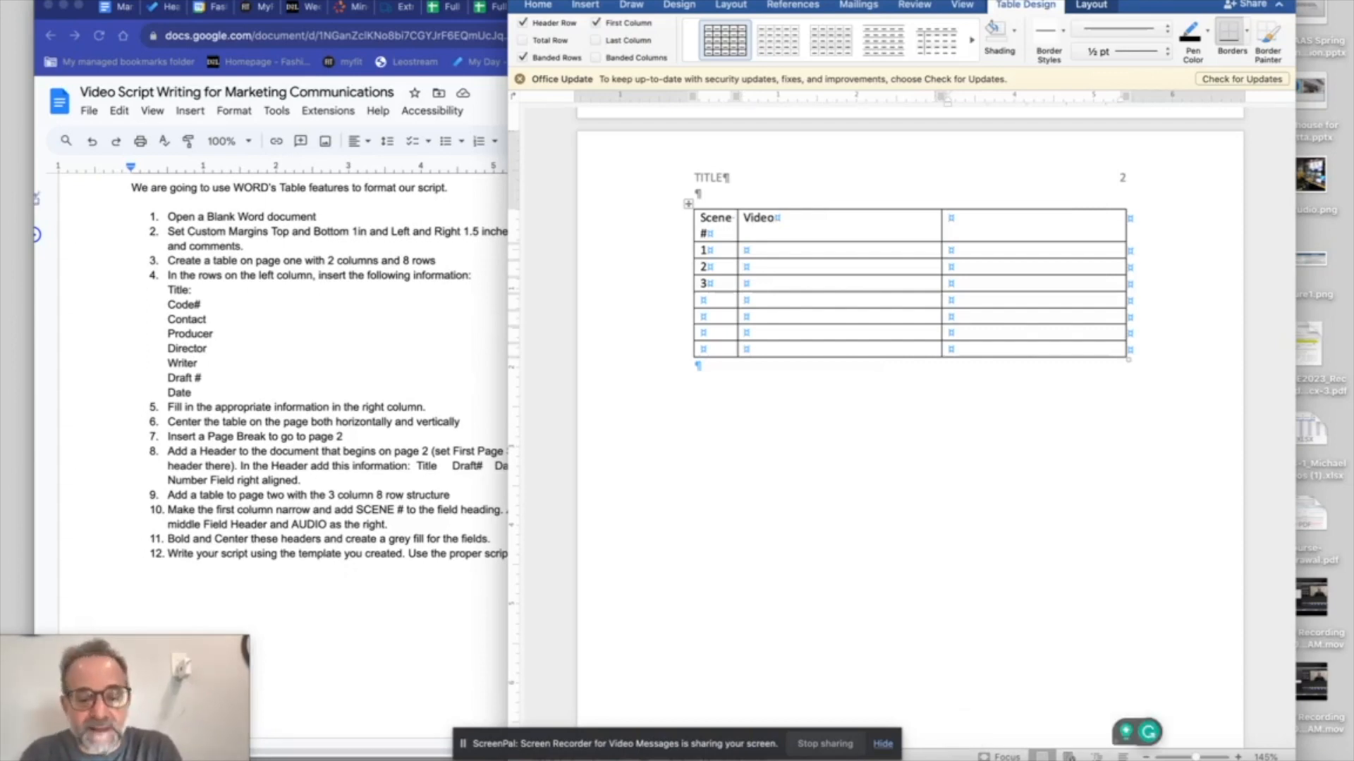
text(Audio)
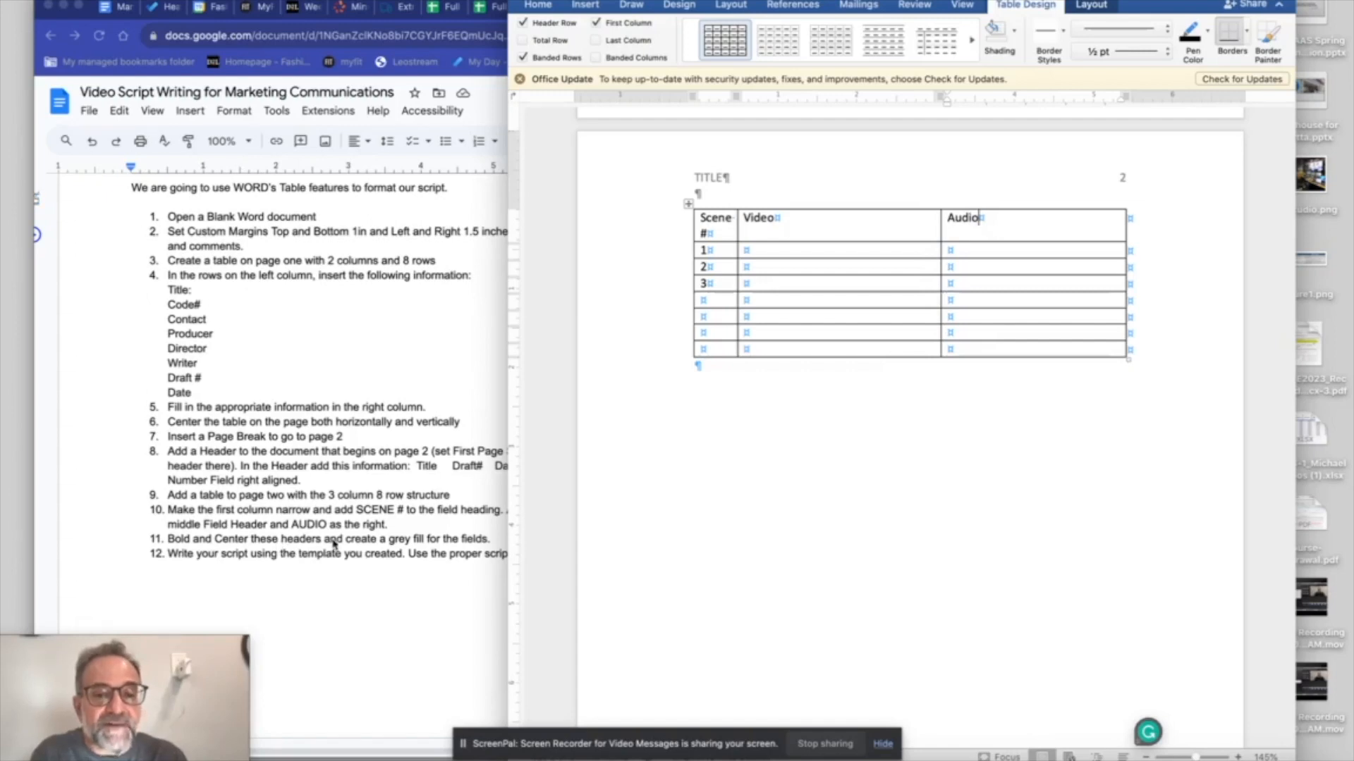
- Make the table's whole heading row bold and centered
click(668, 232)
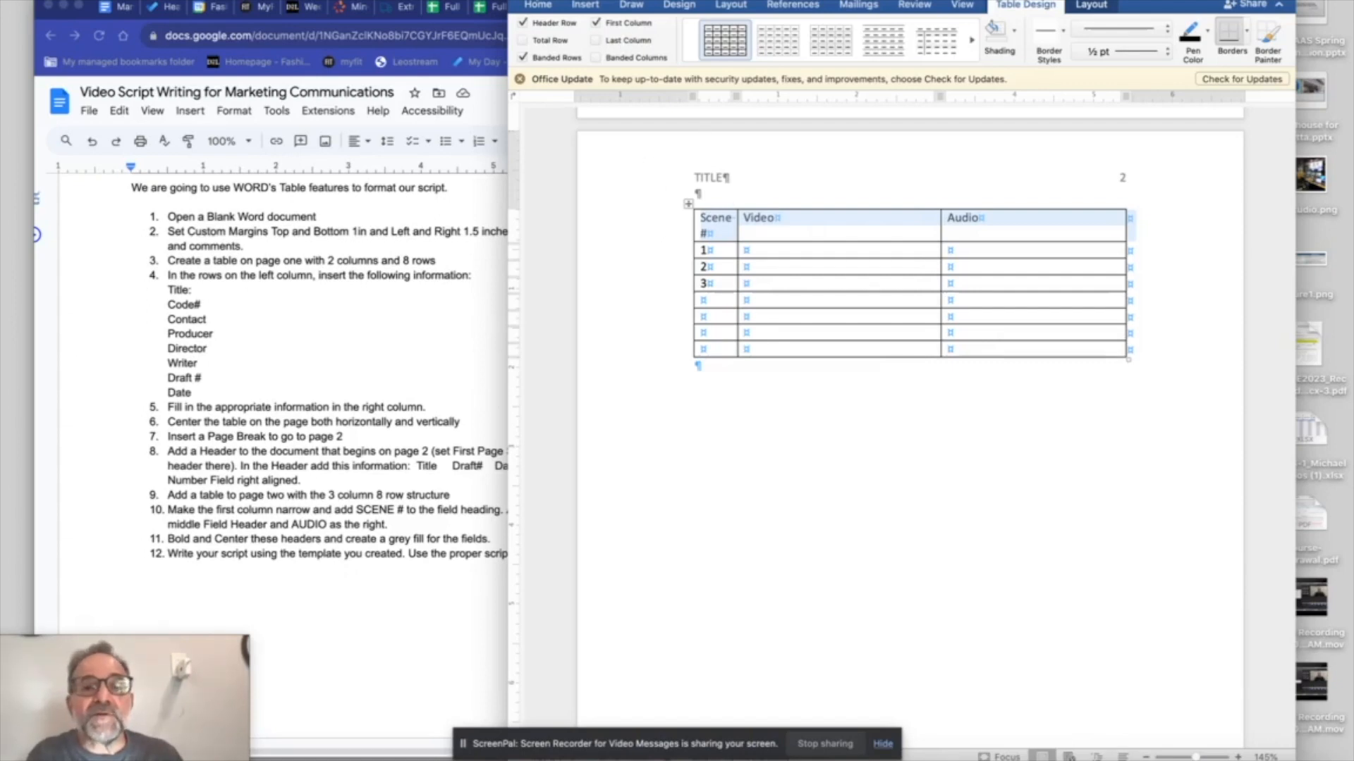
click(538, 5)
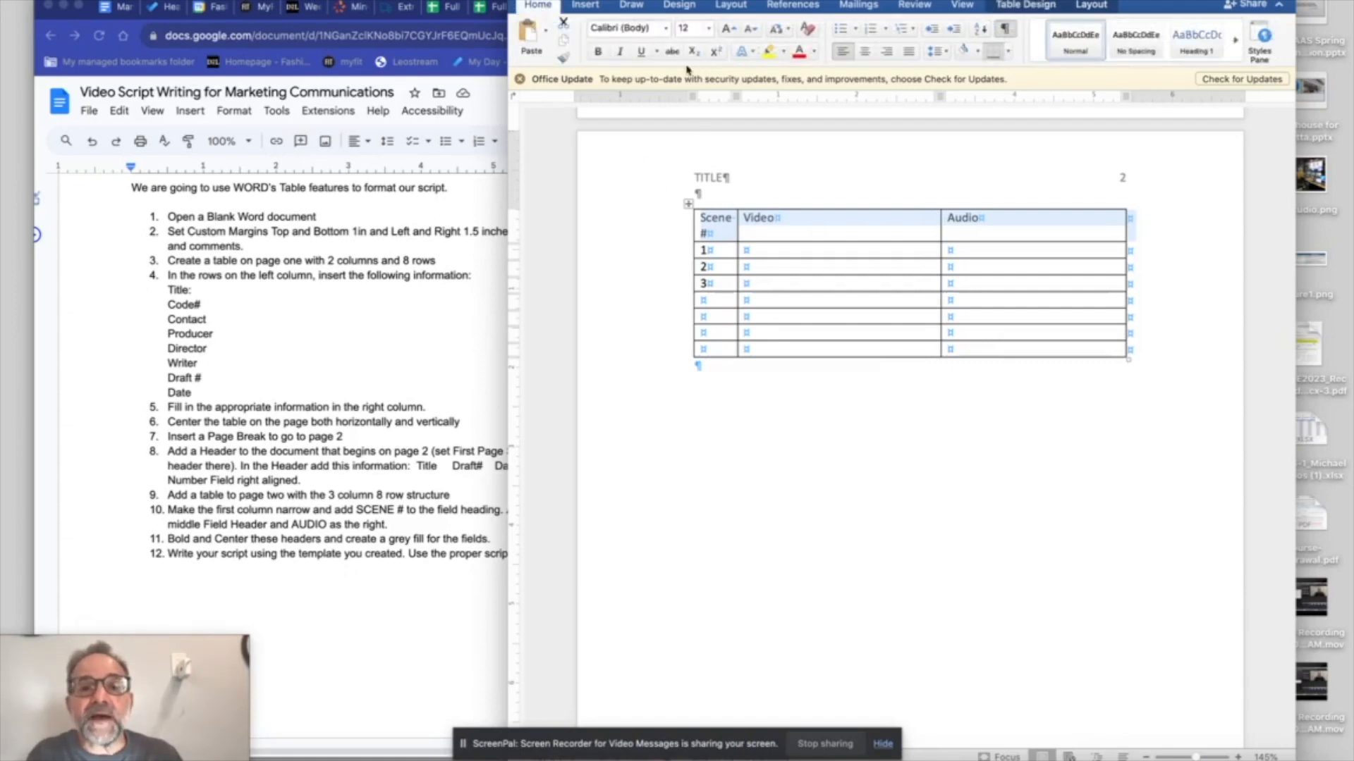
click(598, 51)
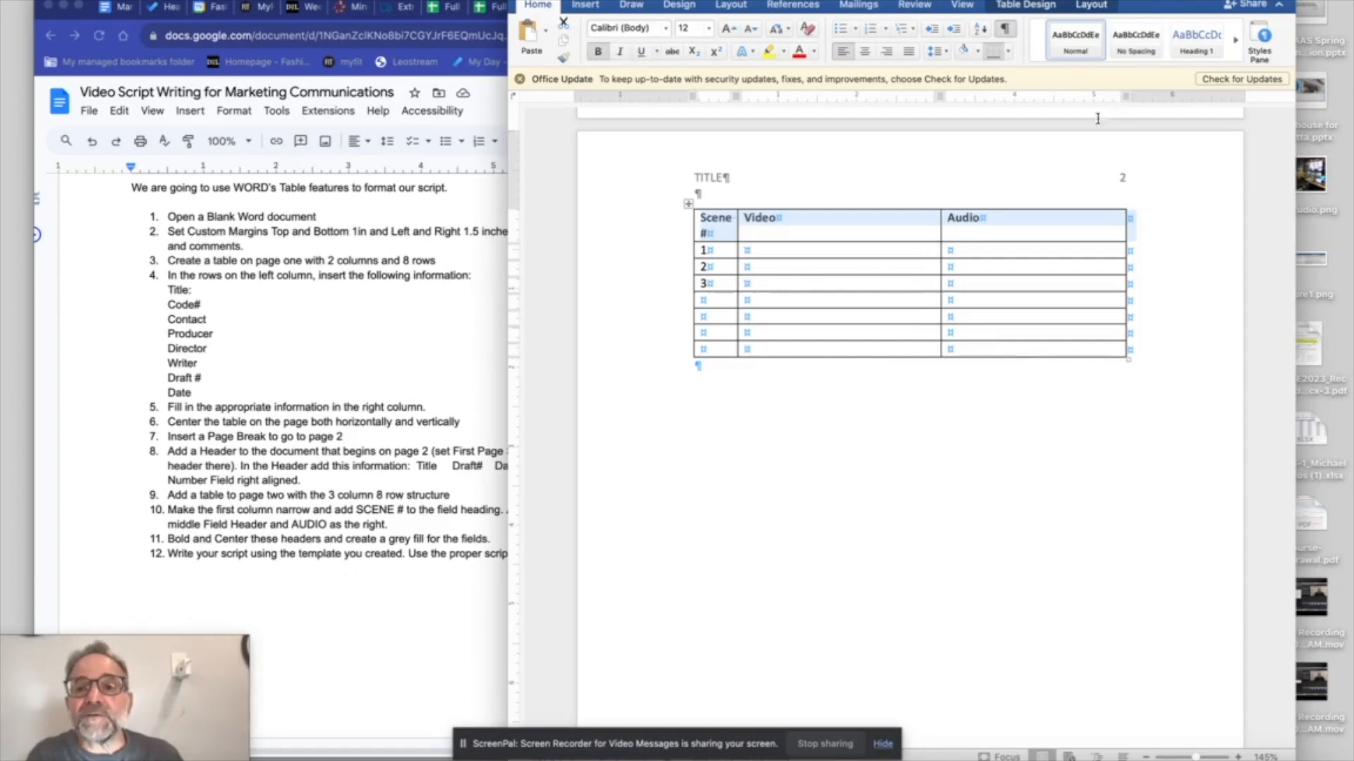
click(864, 51)
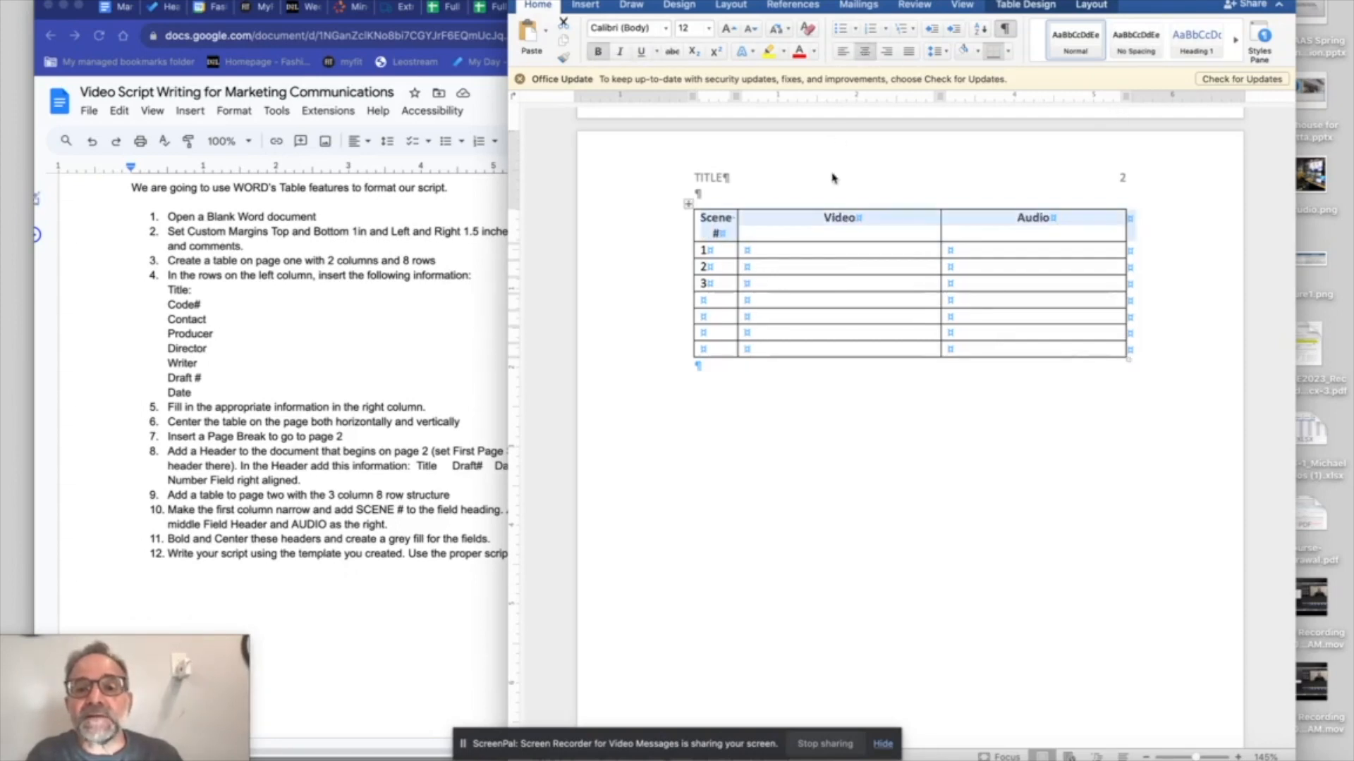
- Widen the first column so Scene # fits on one line, and center the column's contents horizontally
mouse_move(735, 217)
mouse_down()
mouse_move(749, 217)
mouse_move(737, 217)
mouse_up()
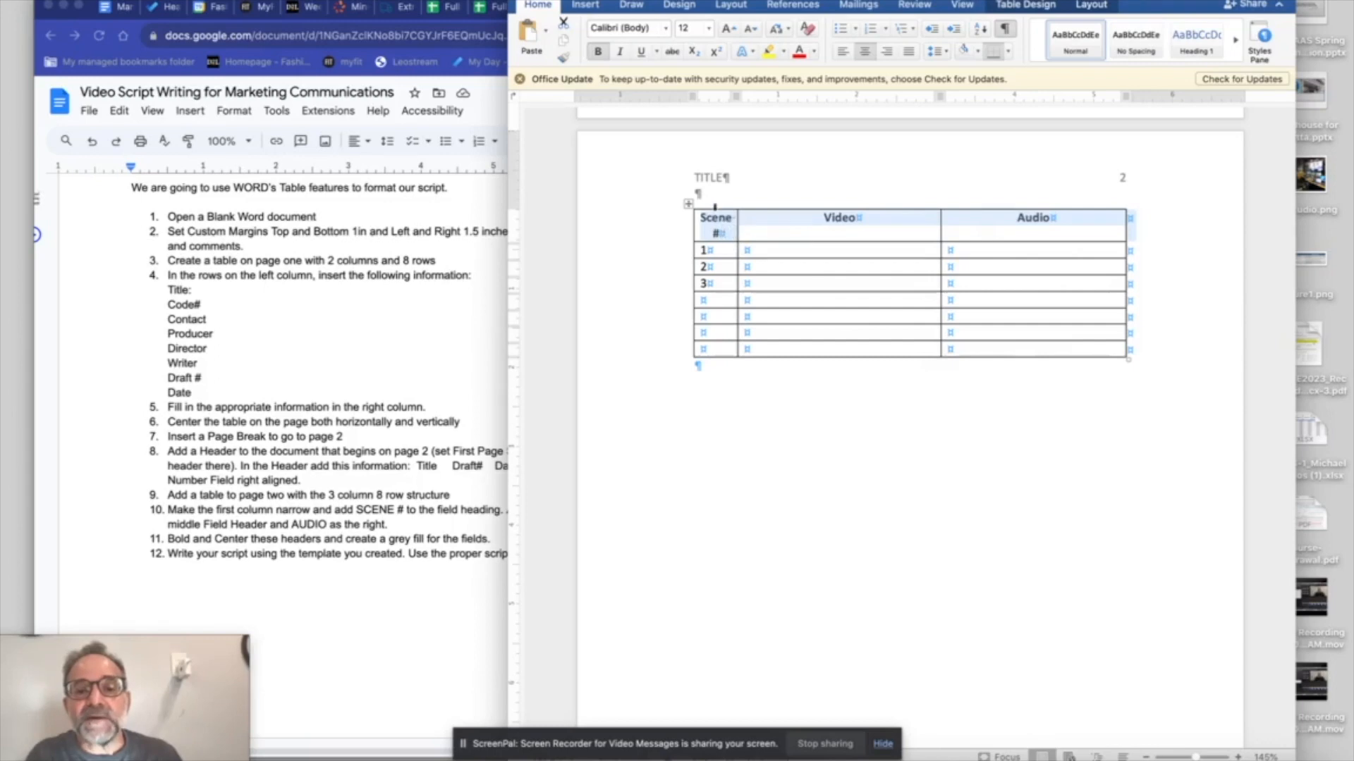
click(714, 203)
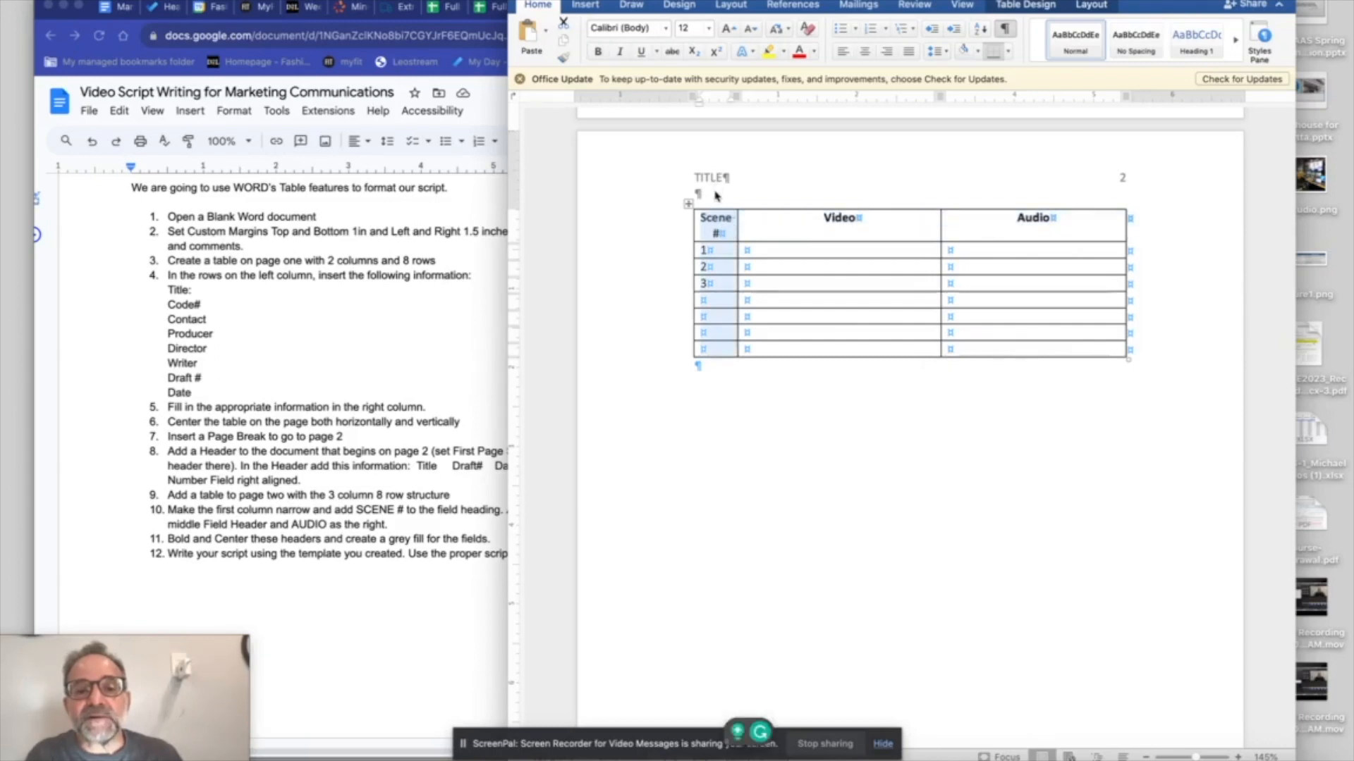
drag(735, 223, 747, 225)
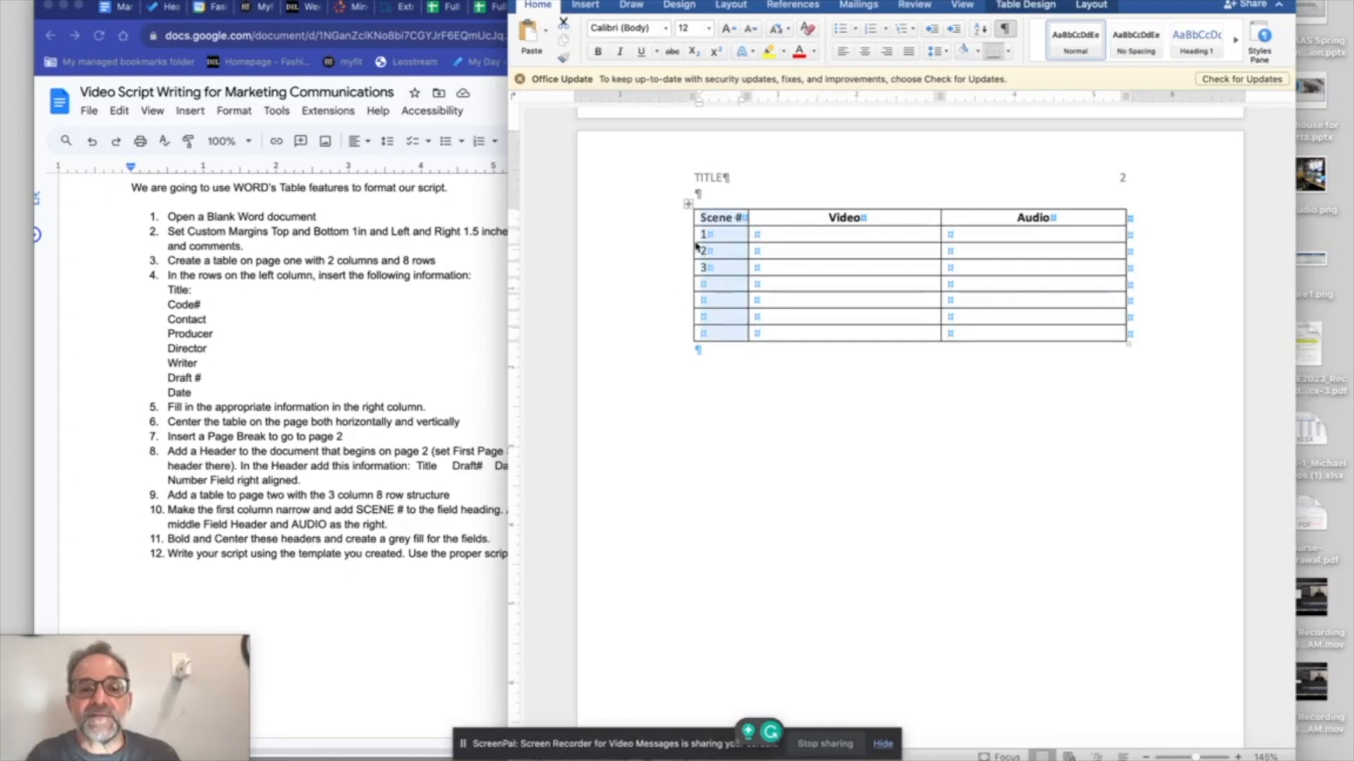
click(864, 52)
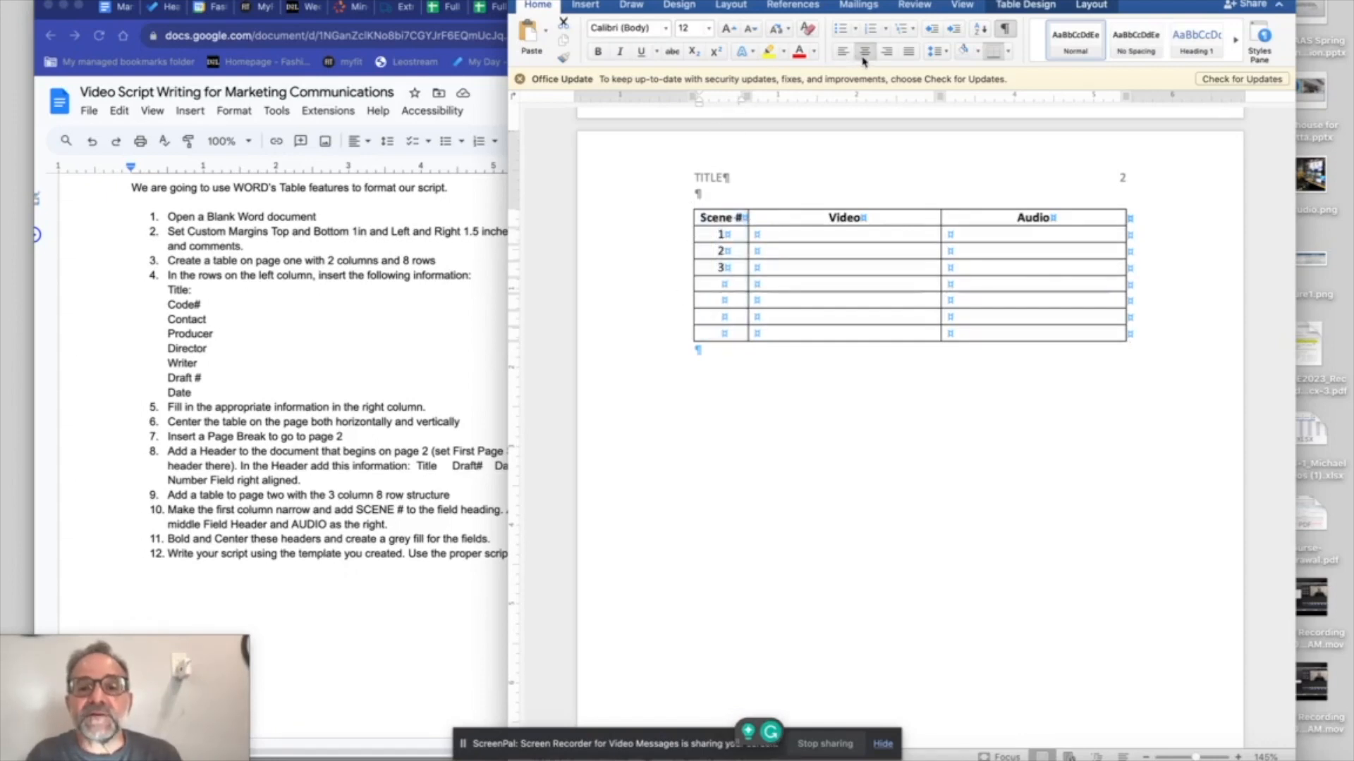
click(734, 412)
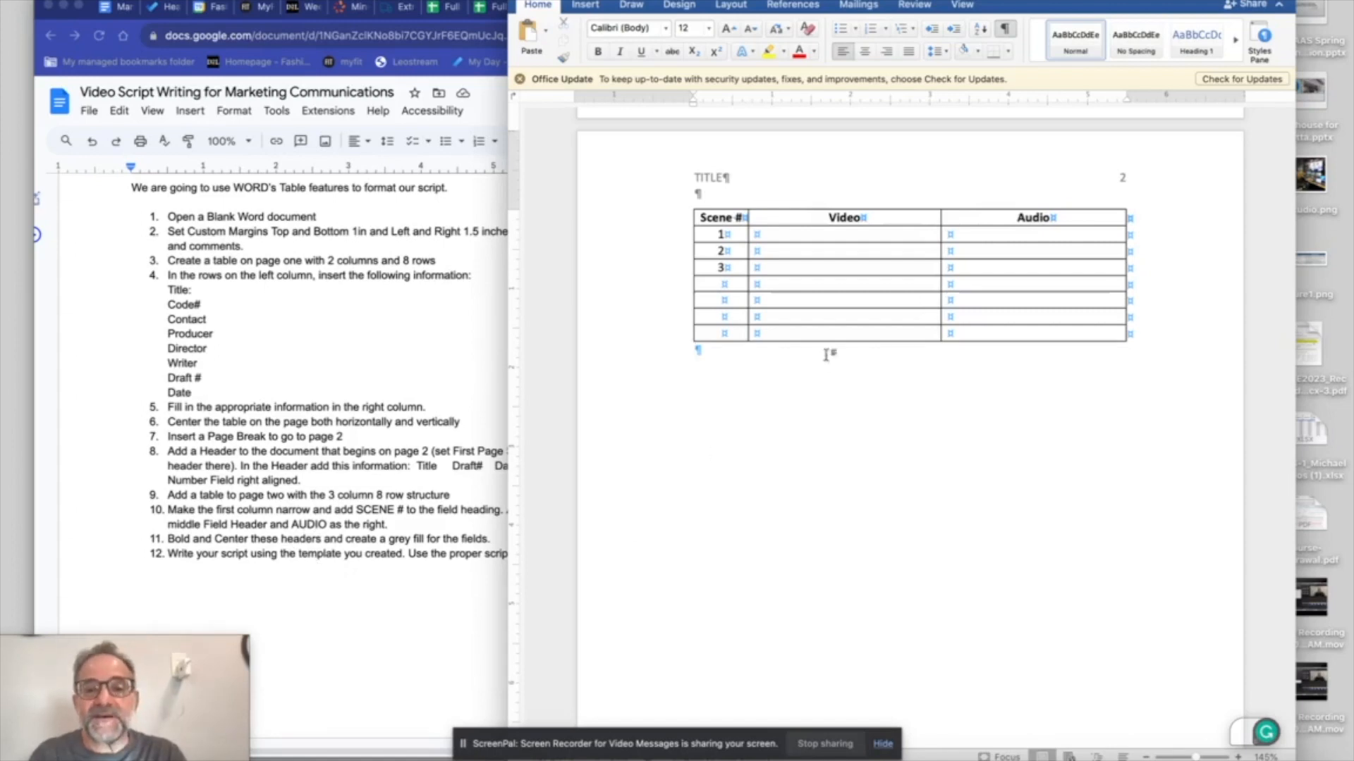
- Fill in scene 1 with EWS FIT BUILDINGS under Video and Music In under Audio
click(783, 238)
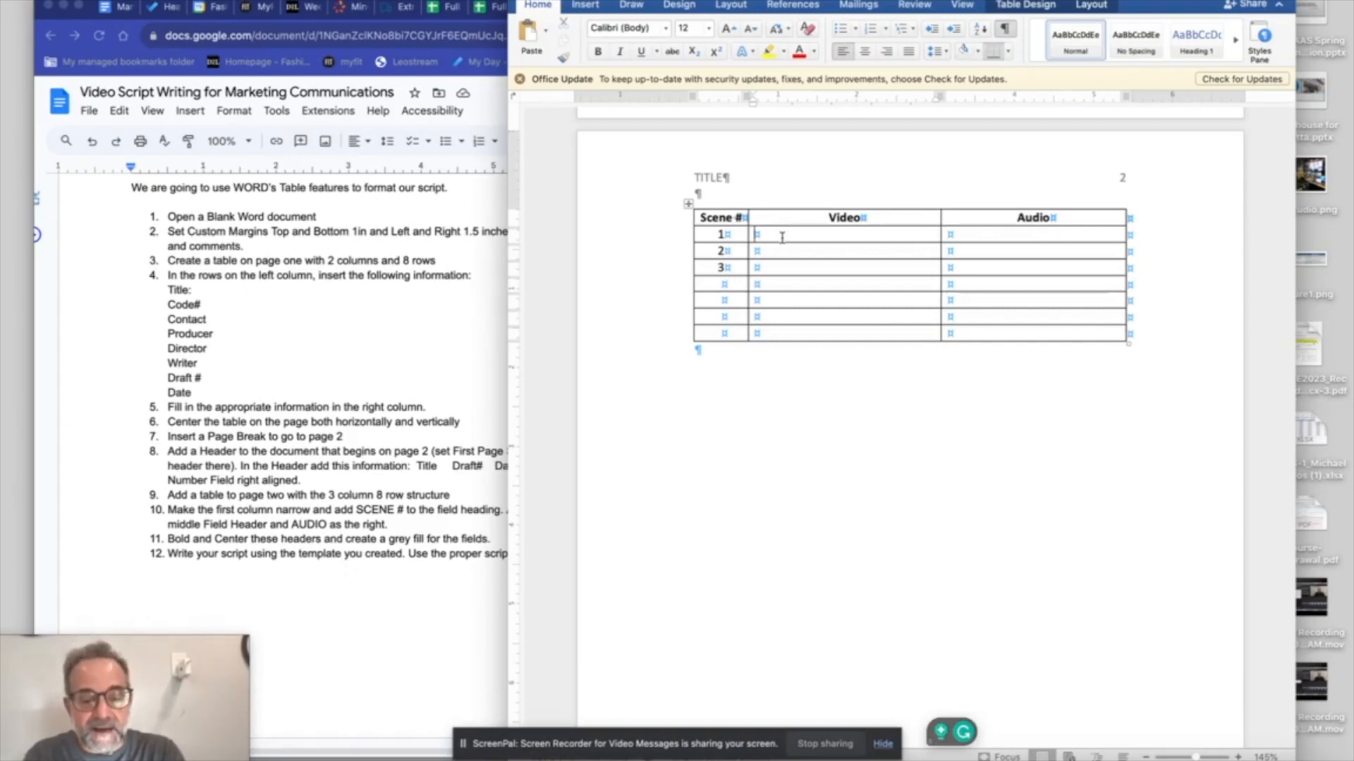
text(EW)
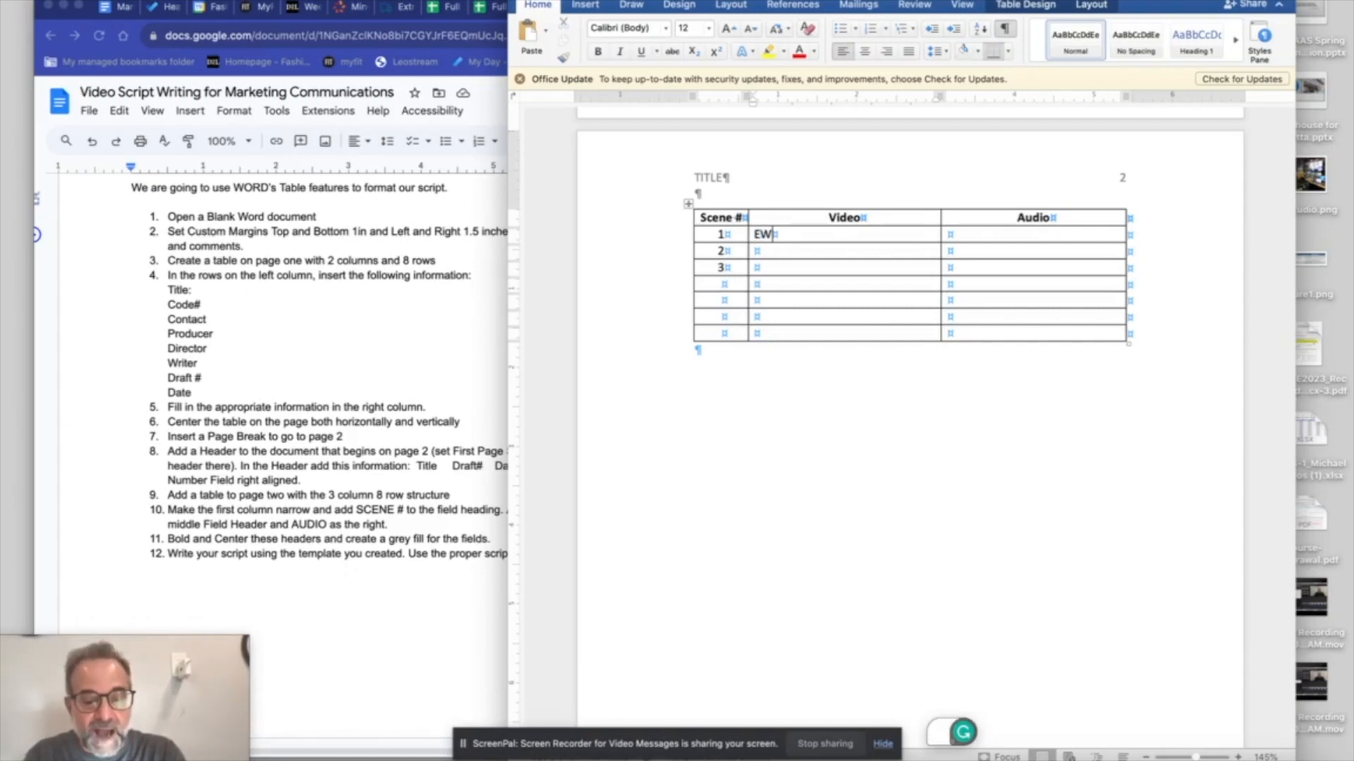
text(S FIT BUILDINGS)
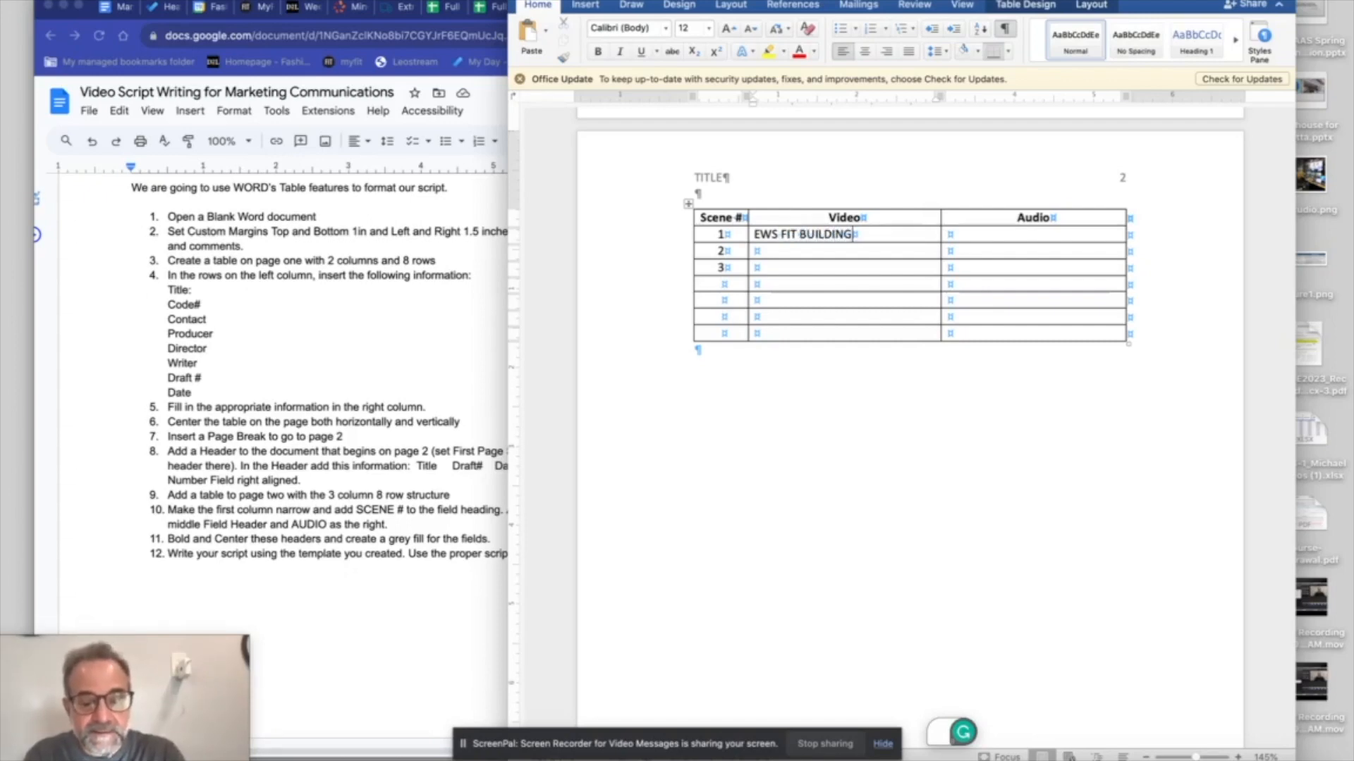
click(980, 238)
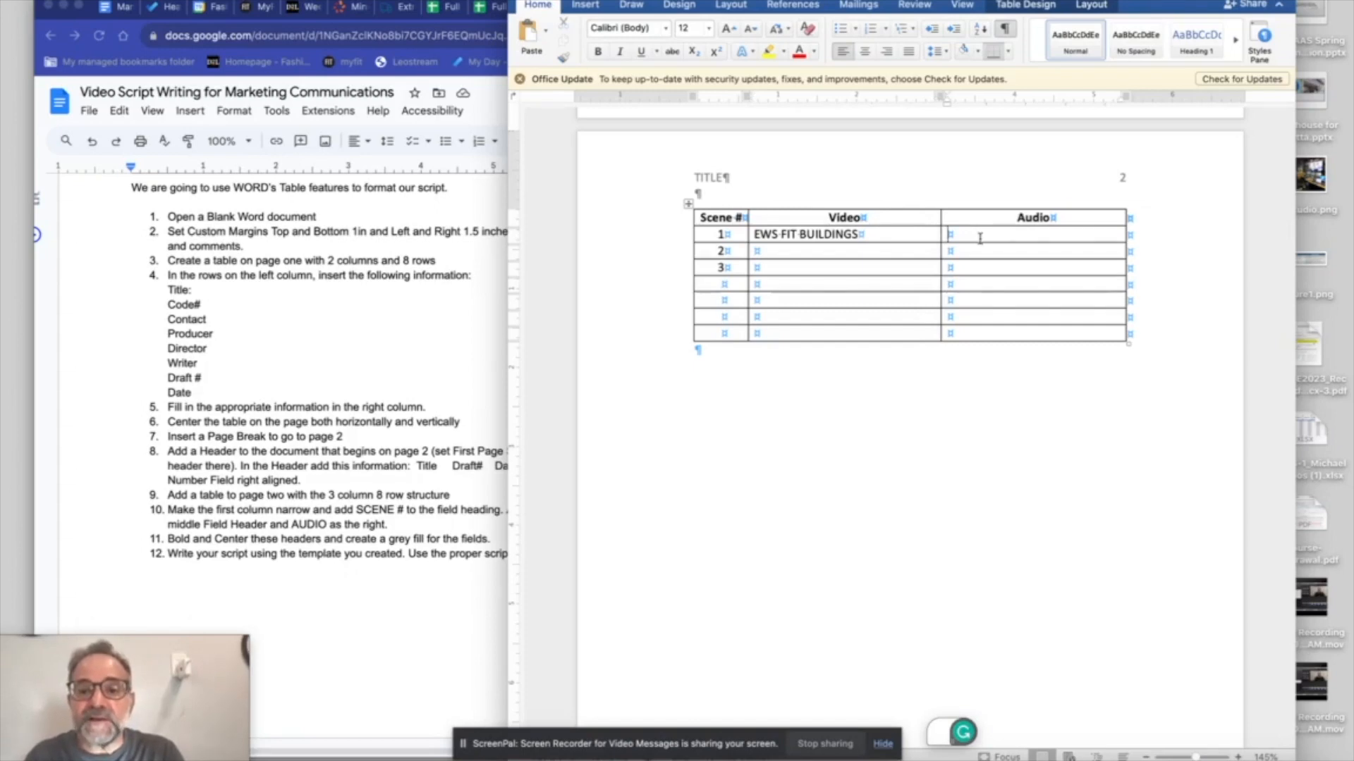
text(Music In)
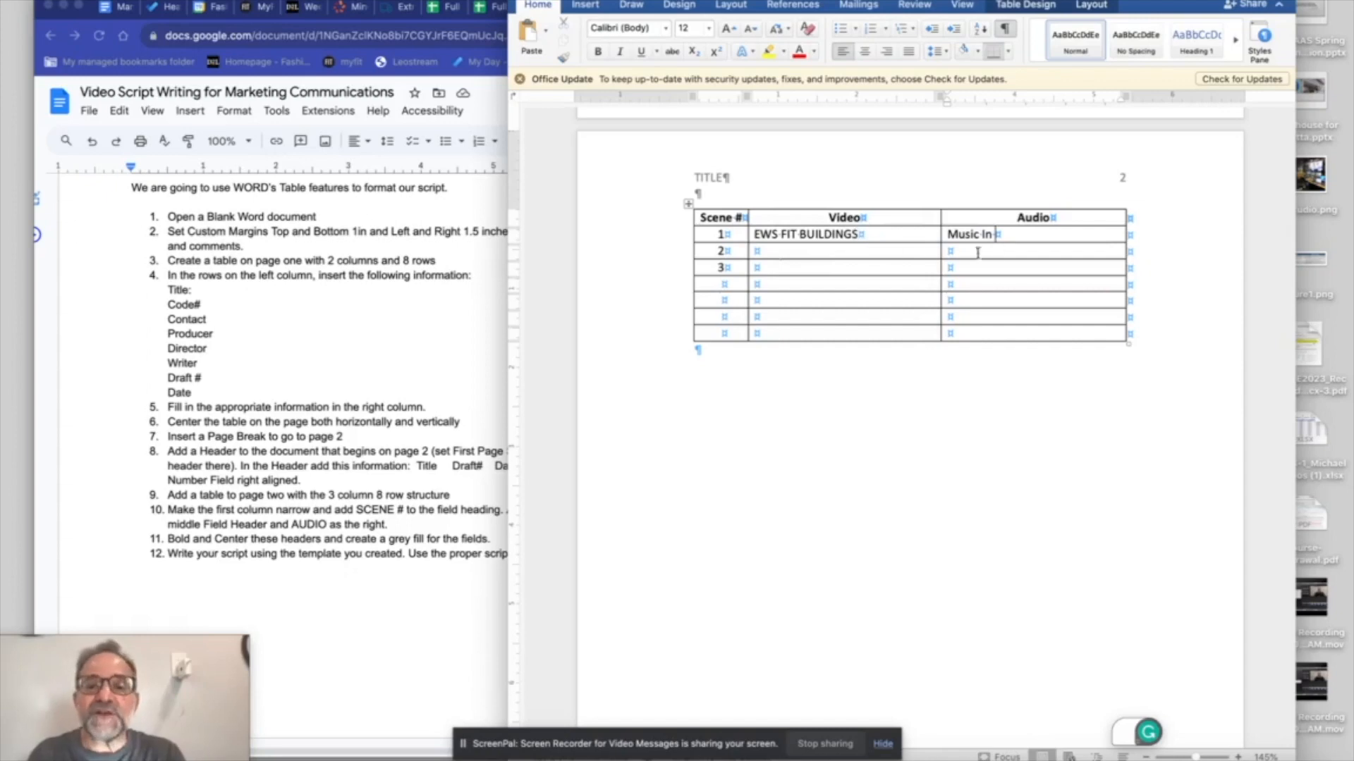
- Enter a long run of filler text in scene 2's Video cell and select the whole table for vertical centering of its cells
text(Dflbnfadbndofibndkfbndfbnd;fbnfodbnbbjsdb)
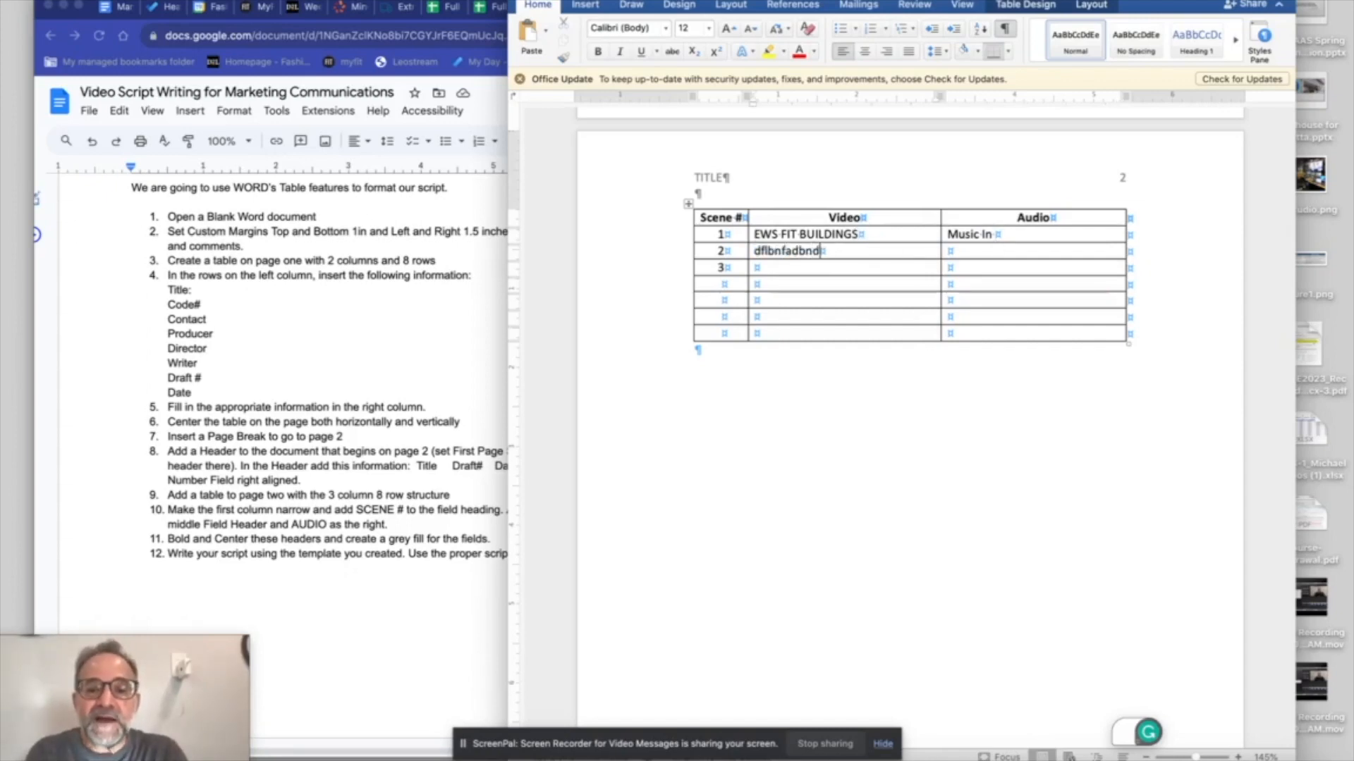
text(kjbkkjsb)
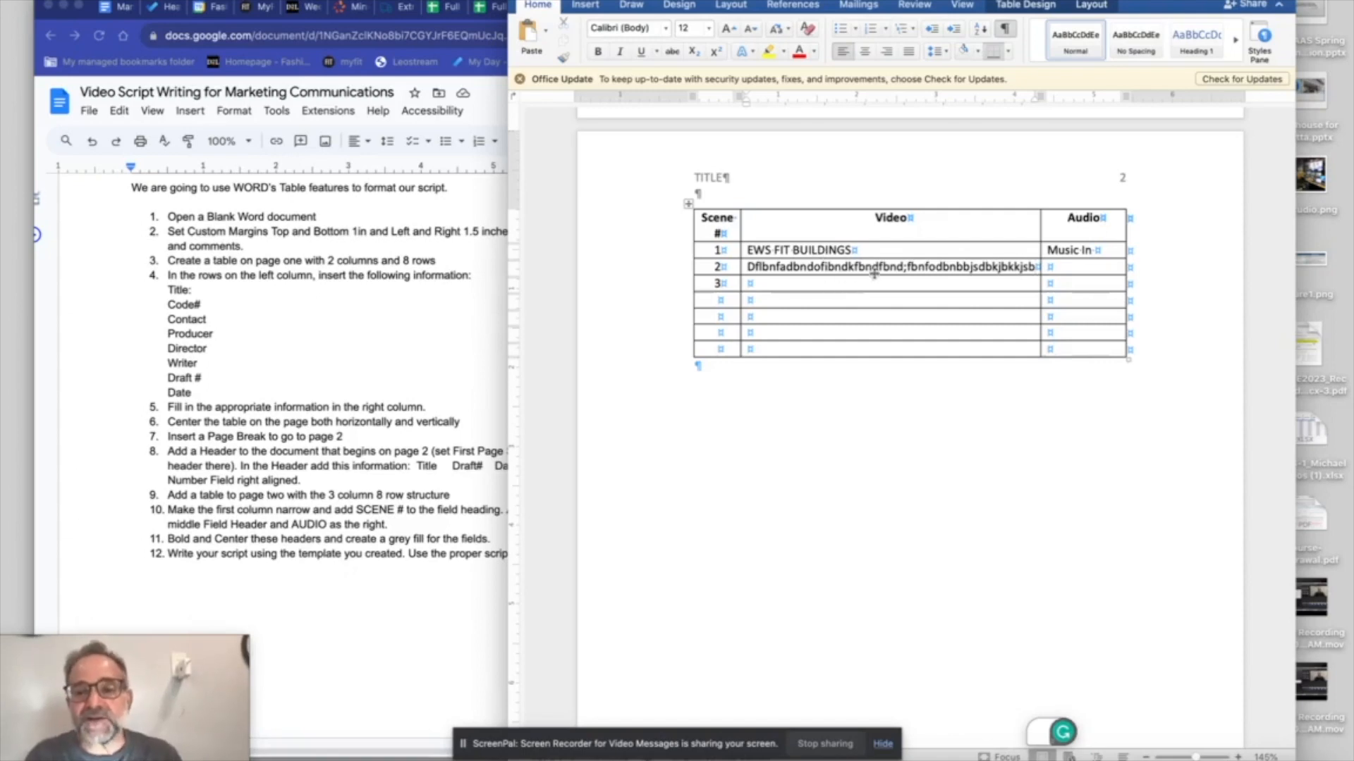
click(880, 203)
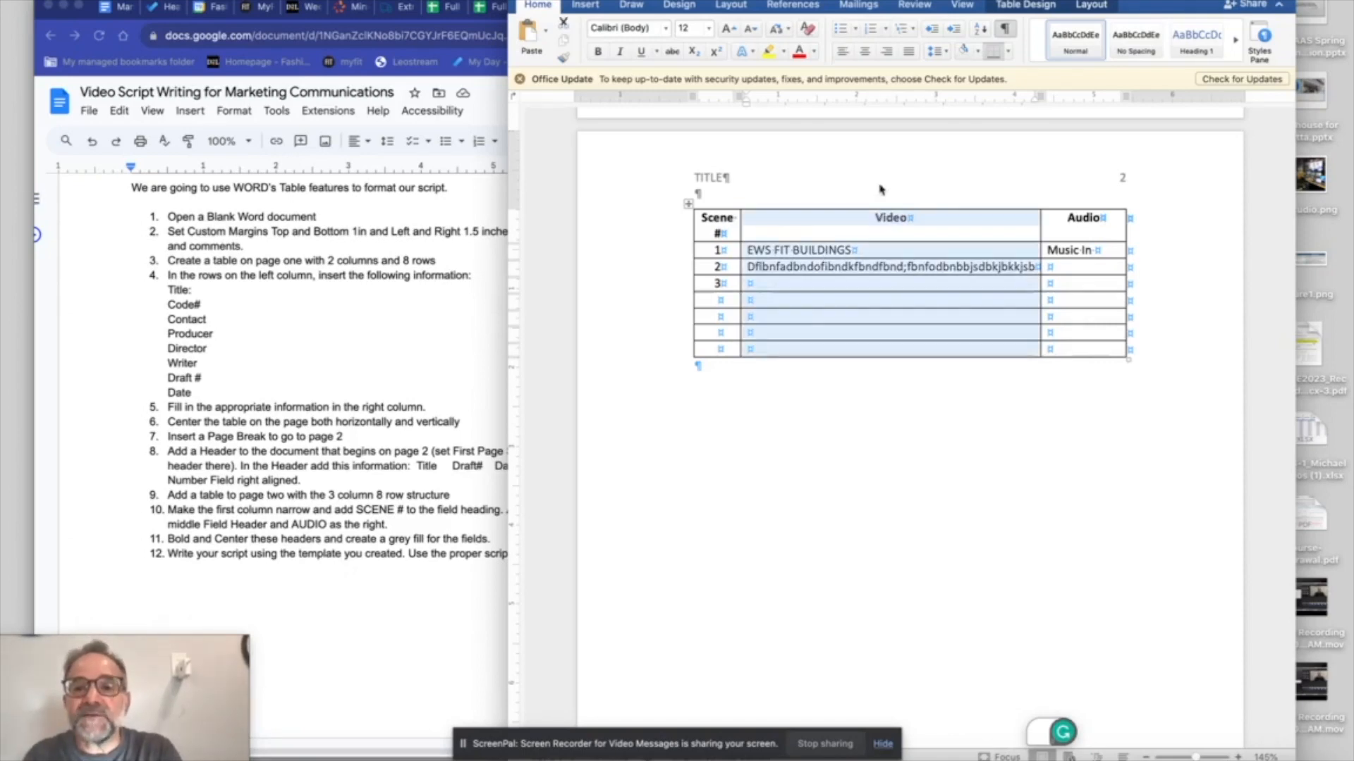
click(688, 204)
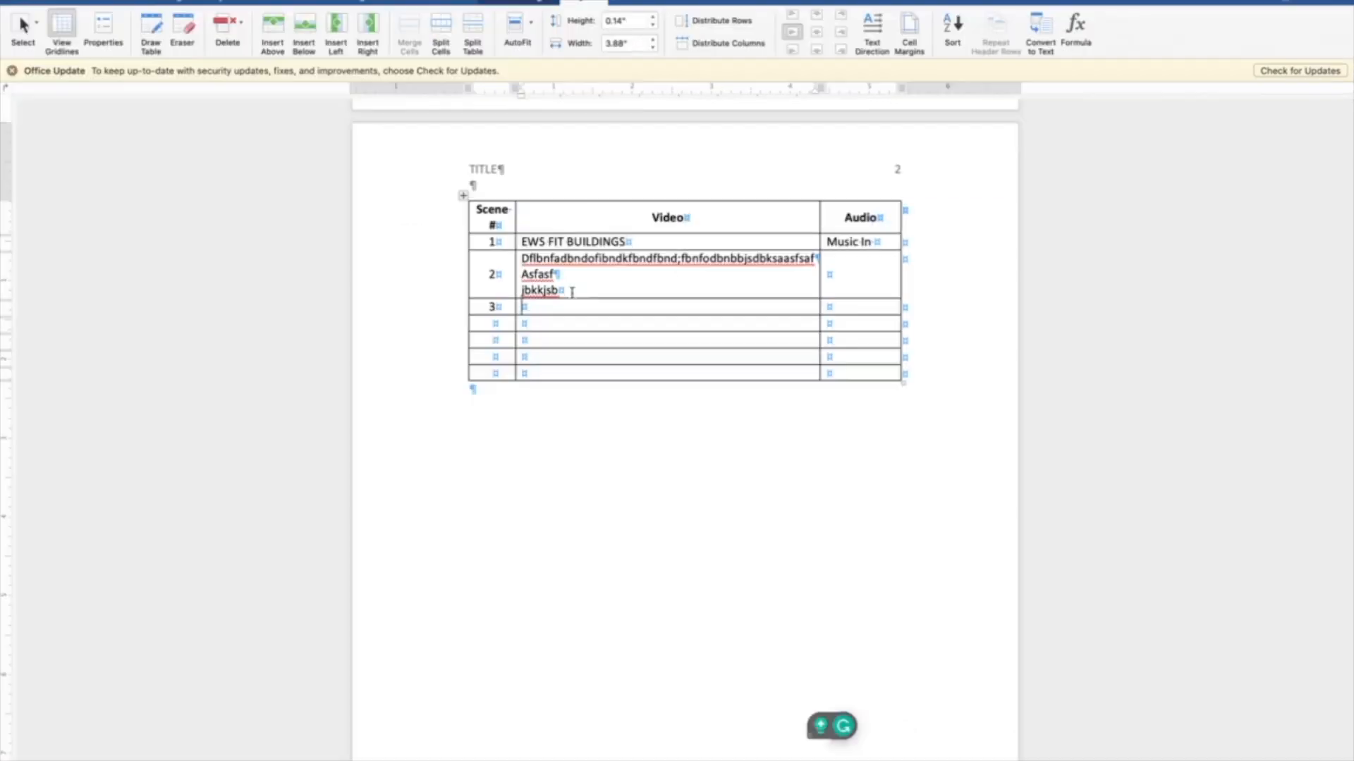
- Add more filler text to scene 2's Video cell and narrow the Video column to about 2.71 inches, widening Audio
click(572, 292)
text(dfbfbdfbdzfbfdbdfbdsfbsdfbs)
text(dfbsdfbsdbsdbdsbsdbsdbdsbsdbsd)
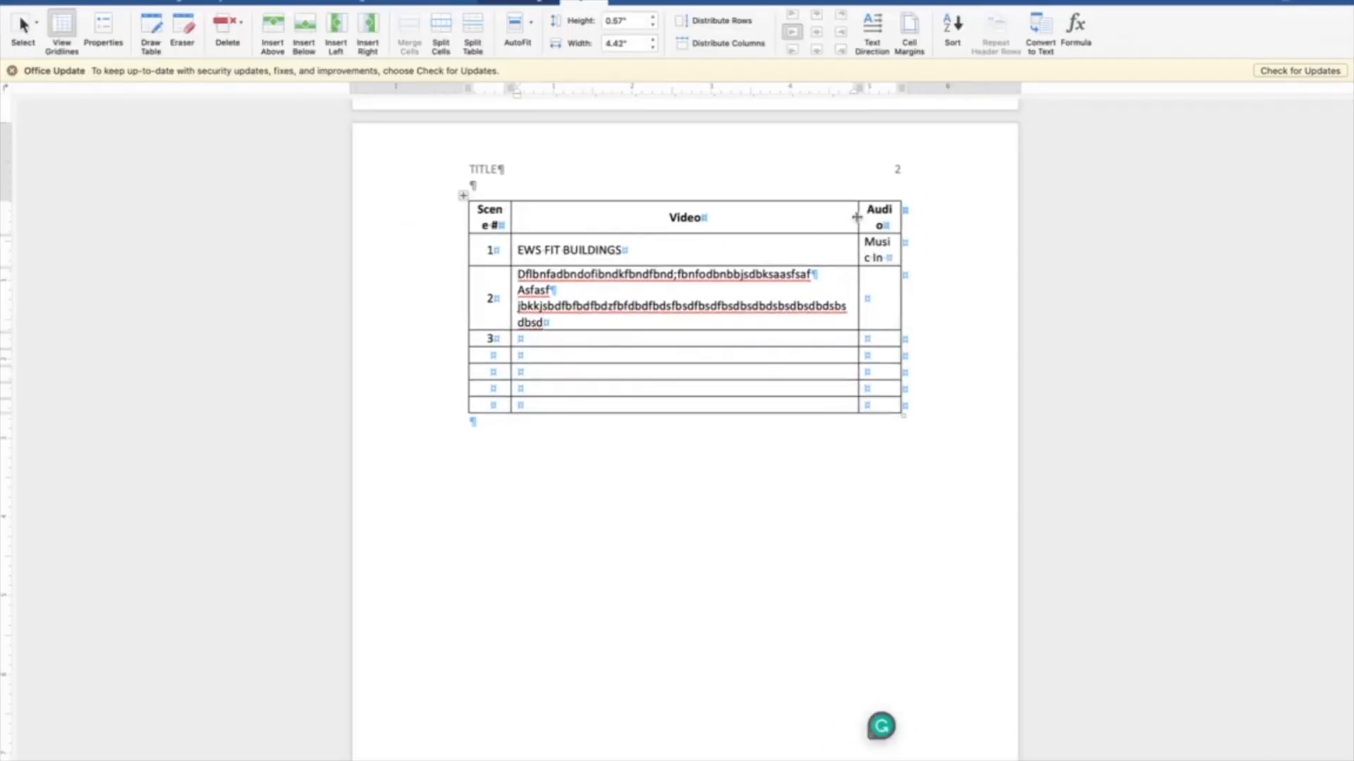
drag(857, 216, 724, 216)
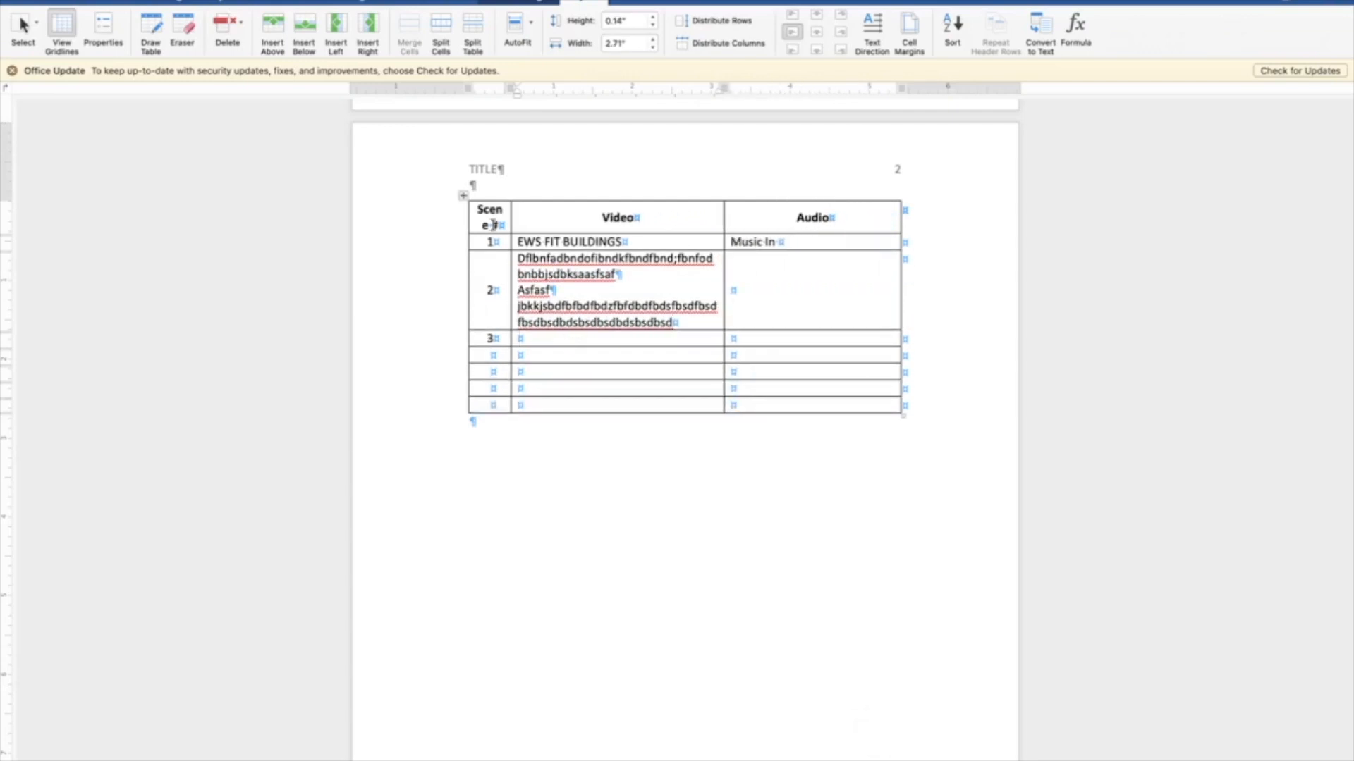
- Set the text wrapping of the whole script table to Around in its table properties
click(462, 195)
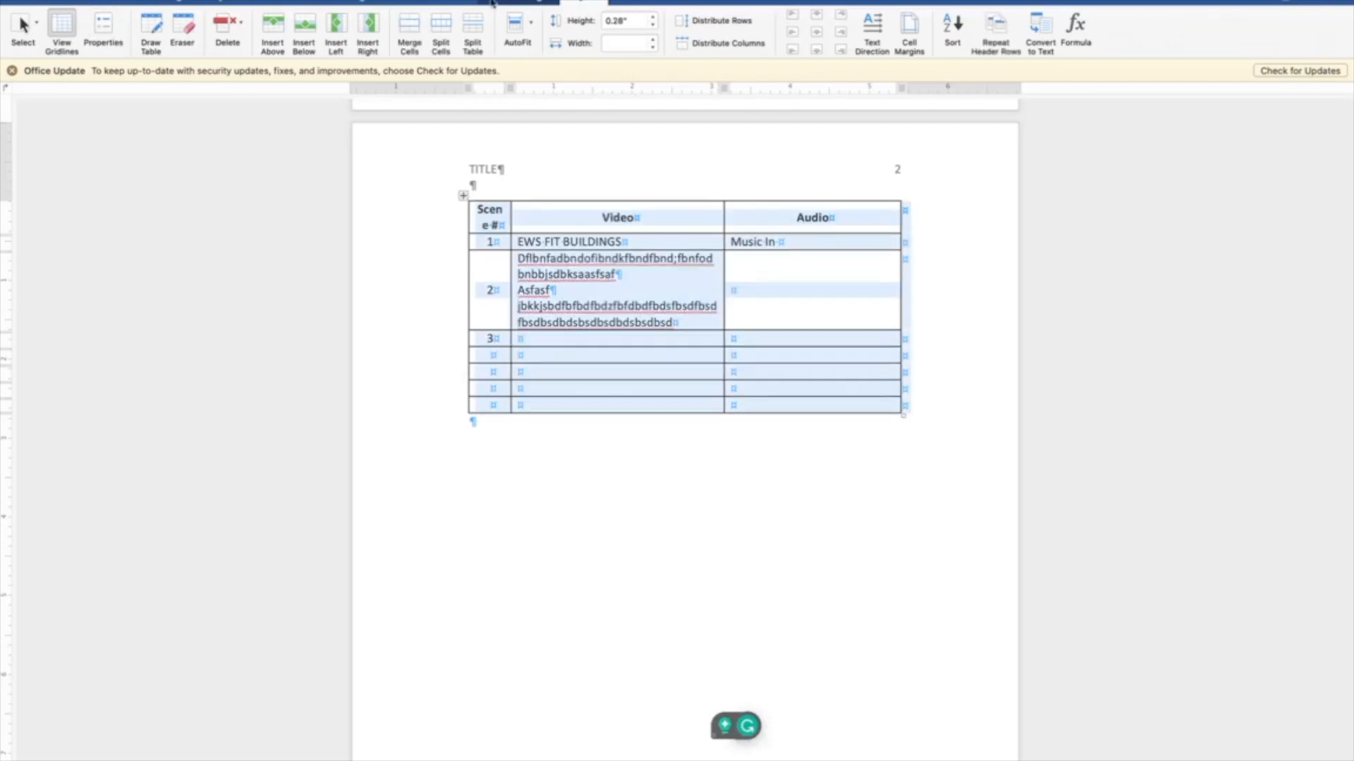
click(103, 29)
click(583, 303)
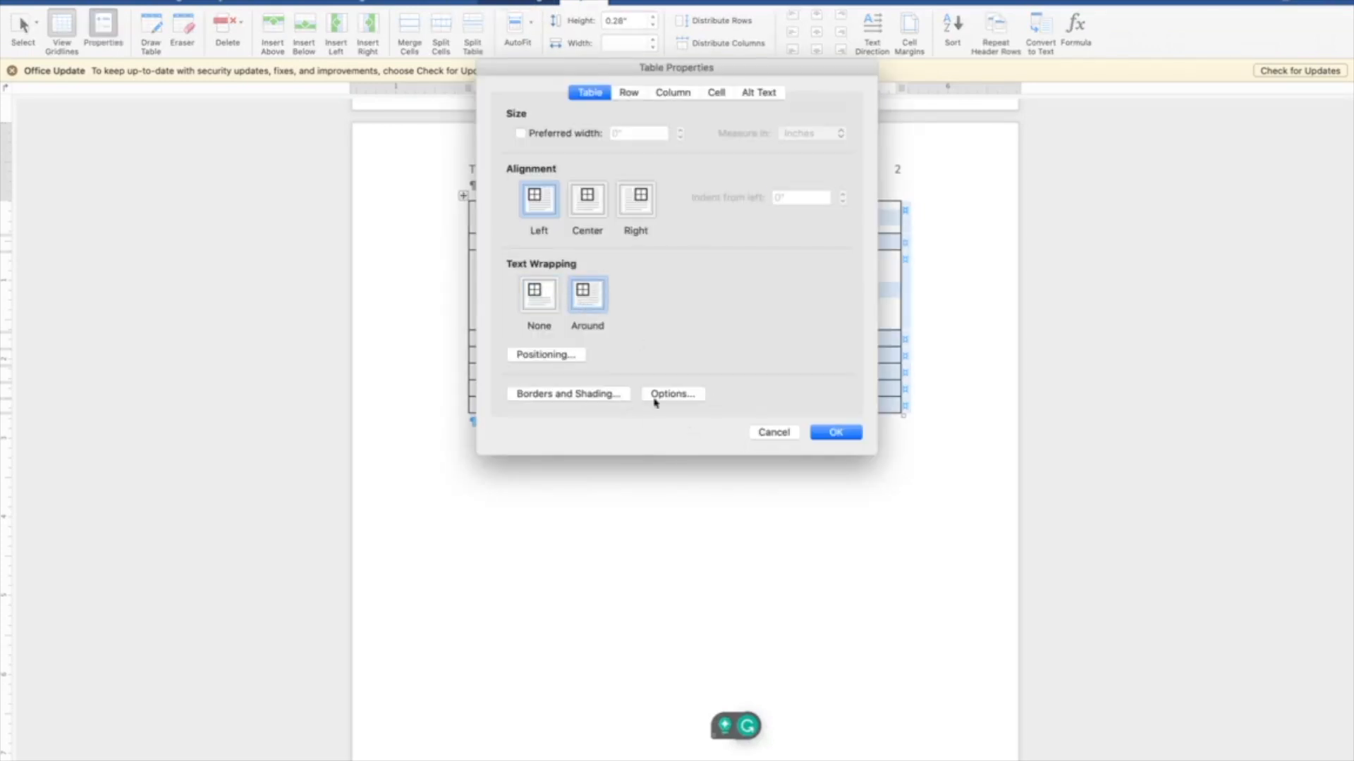
click(818, 434)
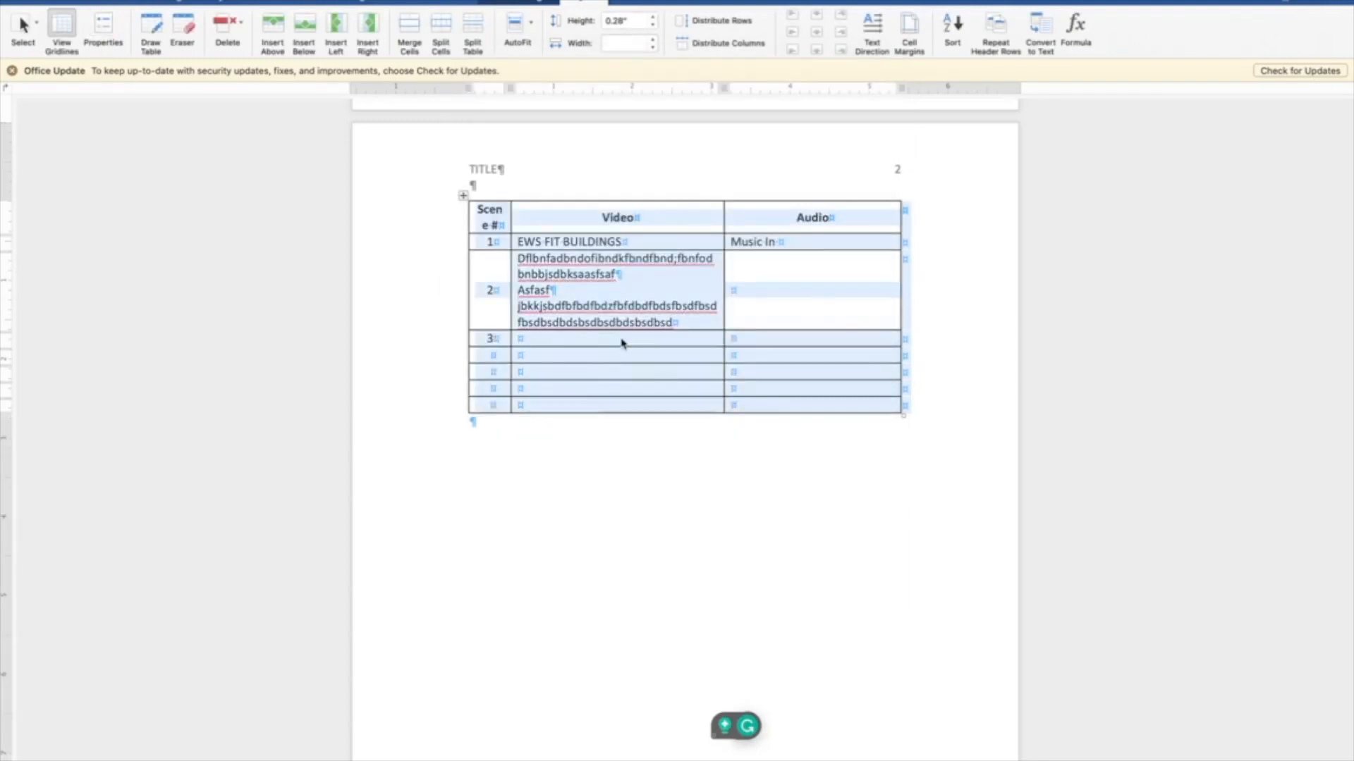
- Enter a long run of filler text starting with Xc in scene 3's Video cell so it wraps over several lines
click(623, 341)
text(Xc scbsbsdbdbxcbxcbxcb)
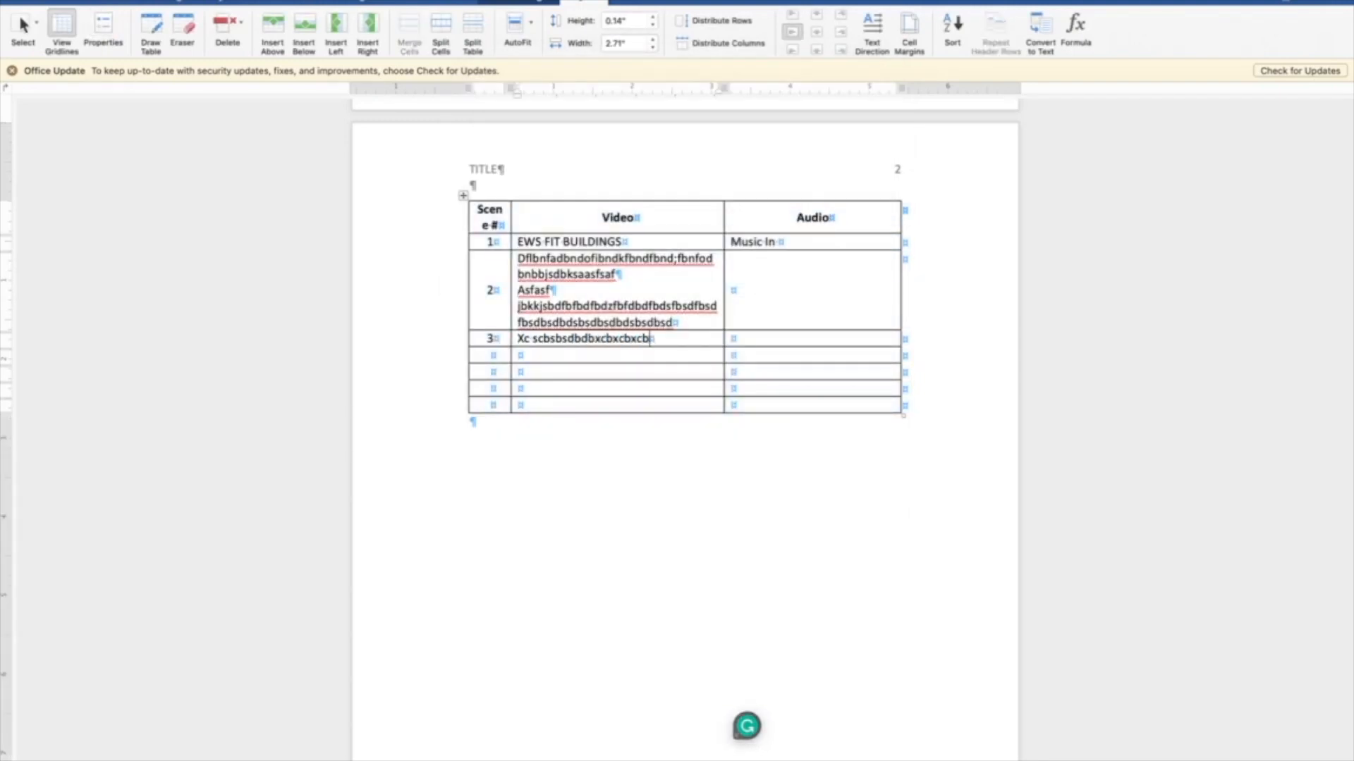
text(xcbxcbcxbcxbxcbcbcxbcxbxcbcxbcx)
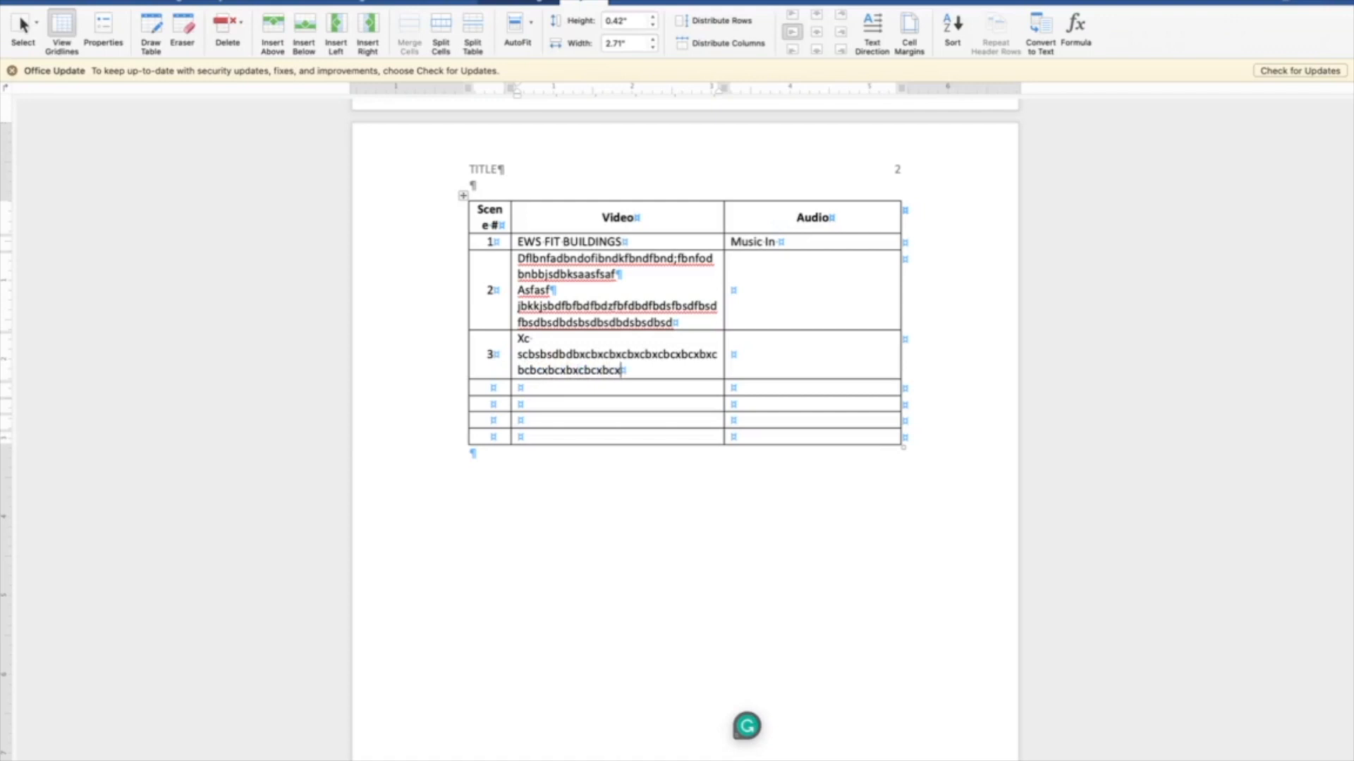
text(bxcbxcbxcbxcbcxbxcbcxbcxbxcbxcbxcbxcbcxbxcbcxbcxbxcbx)
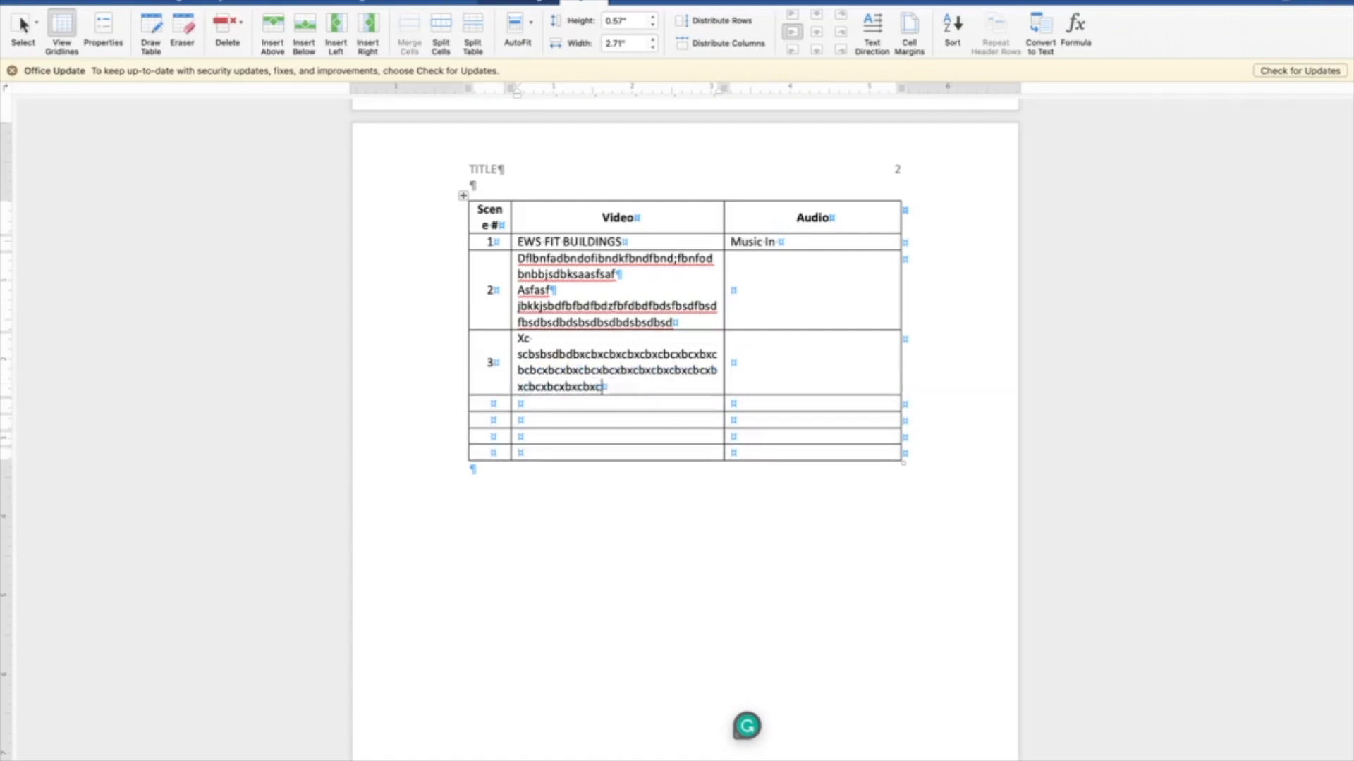
text(cb)
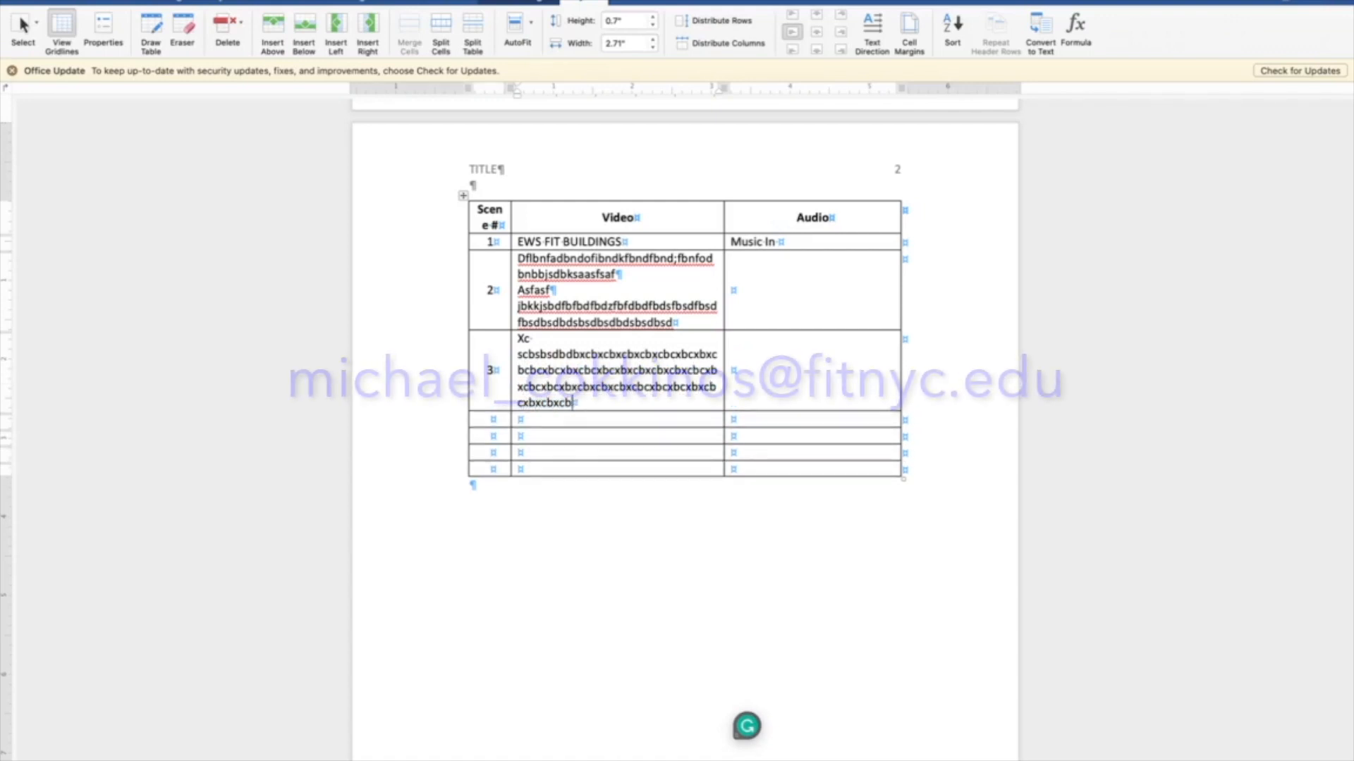
text(xbcxbcxcxbxcbxcbxcbxcbxcbxcbxc)
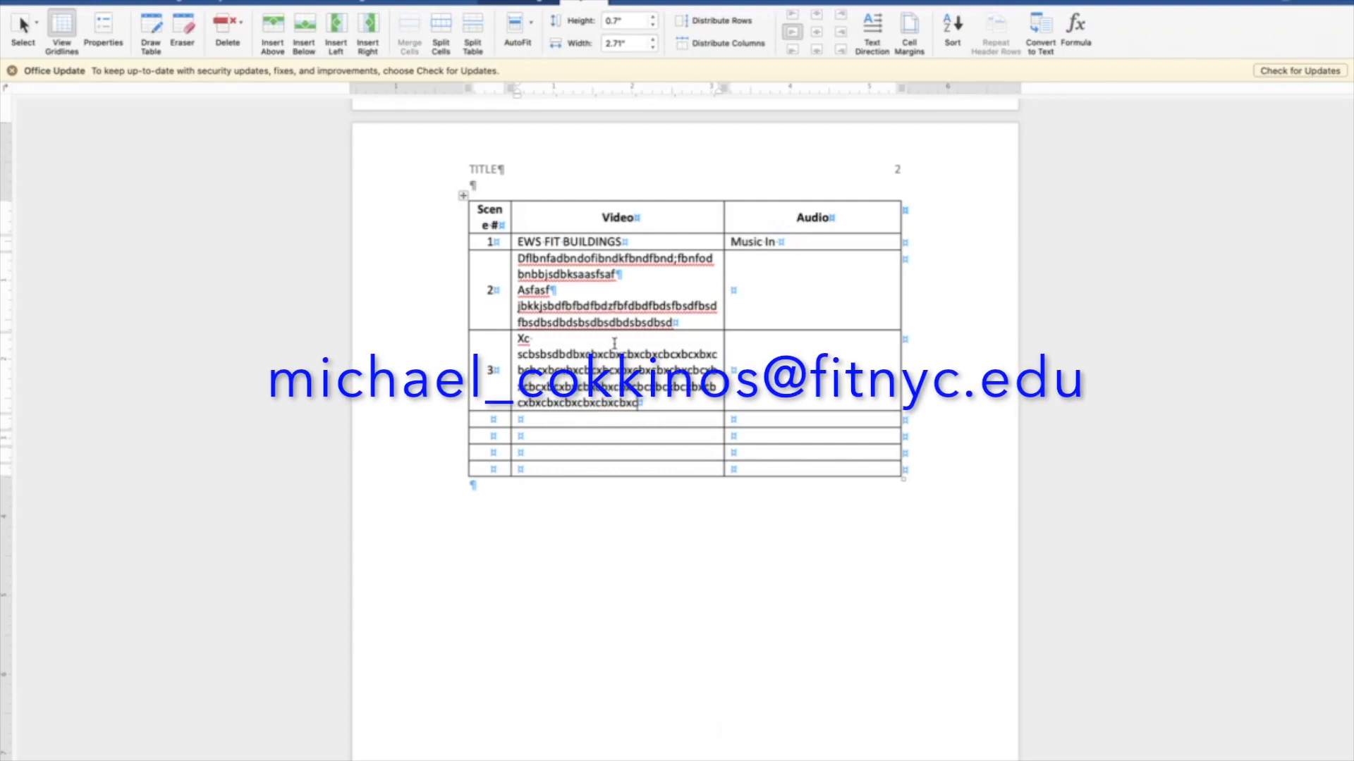